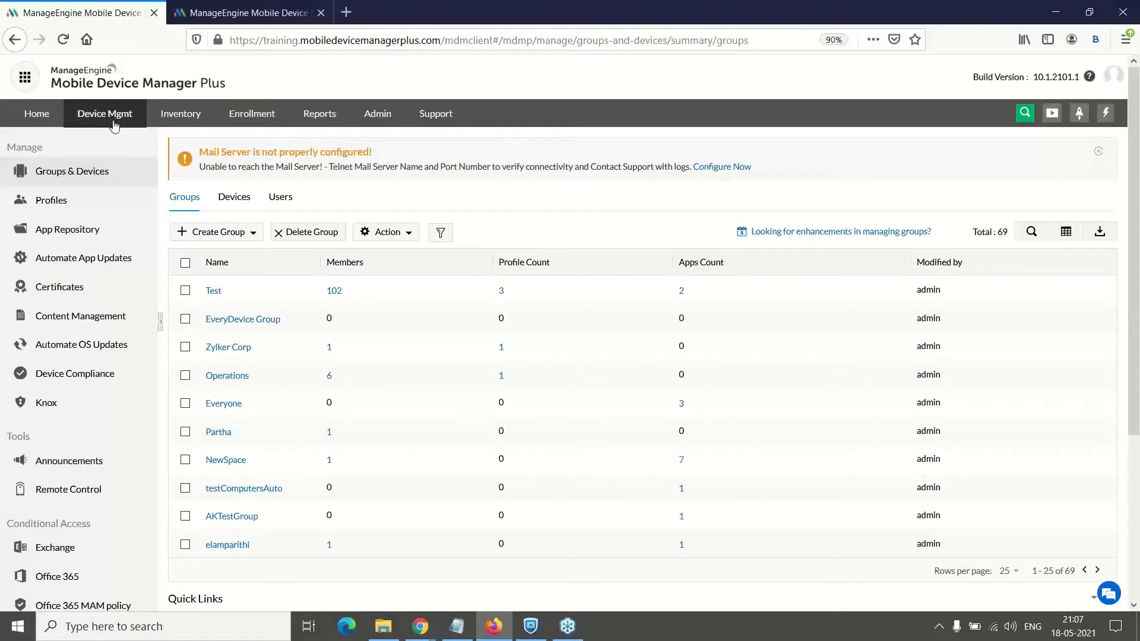
# Look through the Inventory, Enrollment, Reports, Admin and Support sections of the console
pyautogui.click(181, 115)
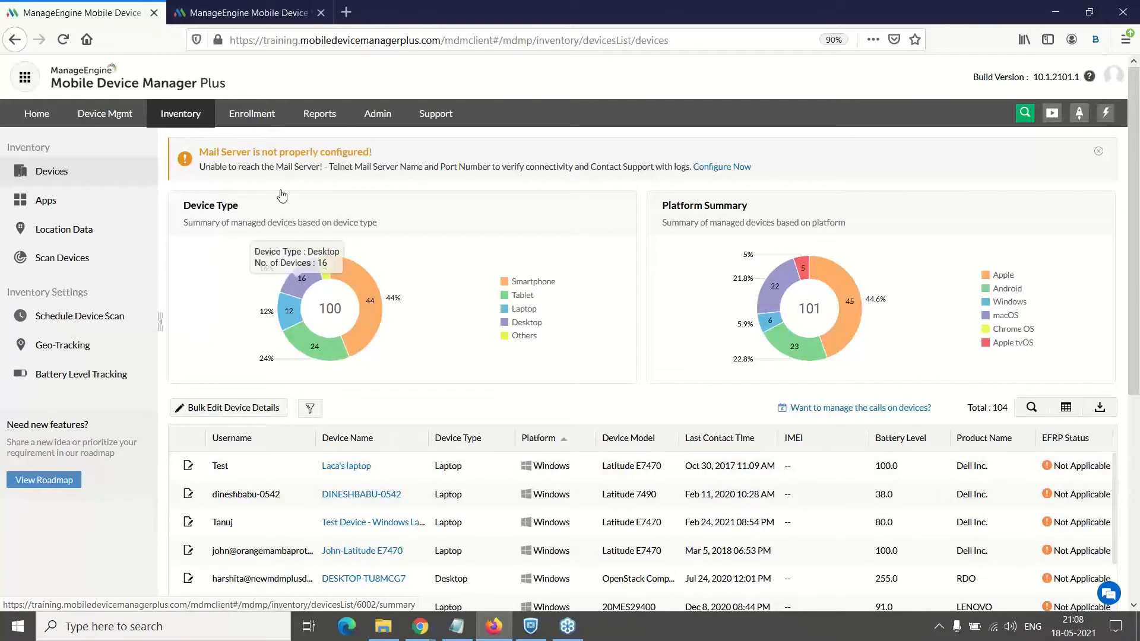
pyautogui.click(267, 118)
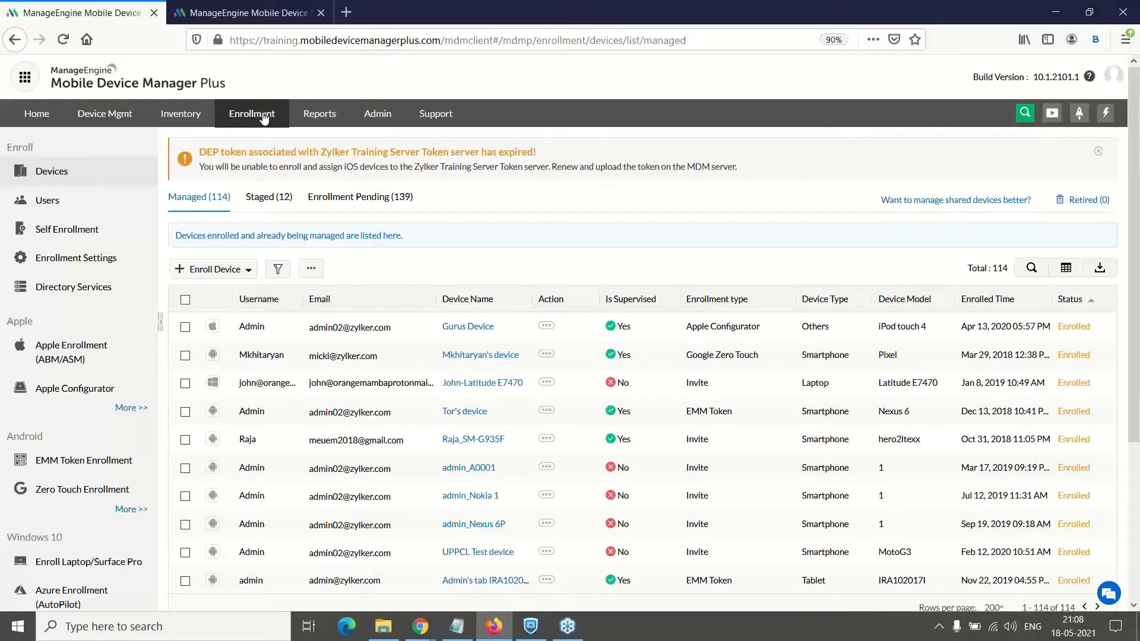
pyautogui.click(321, 118)
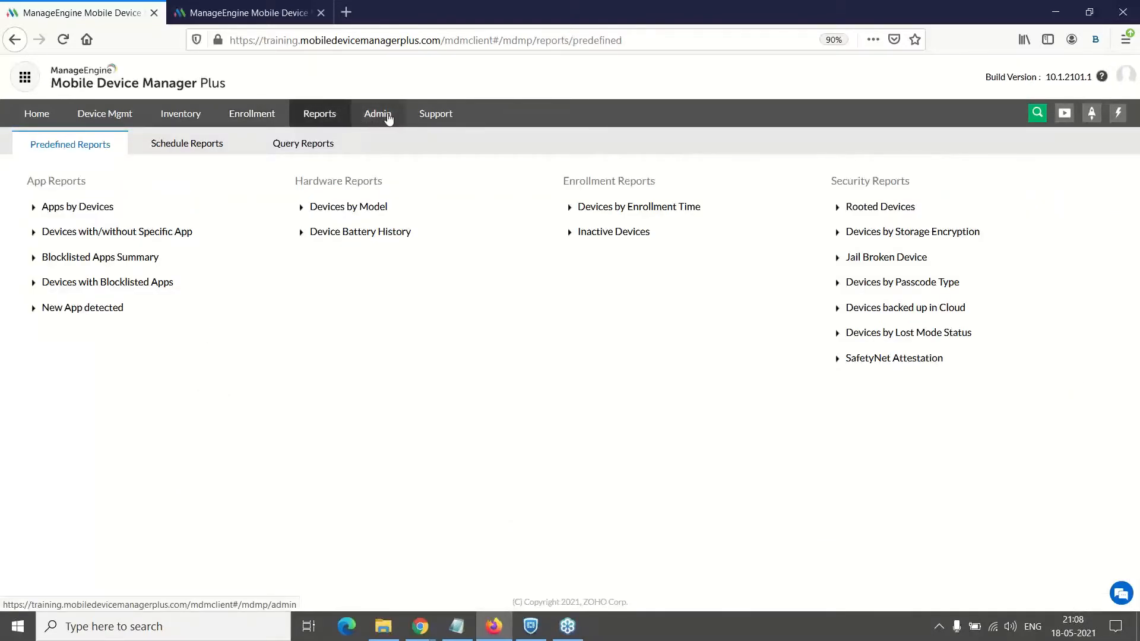
pyautogui.click(389, 119)
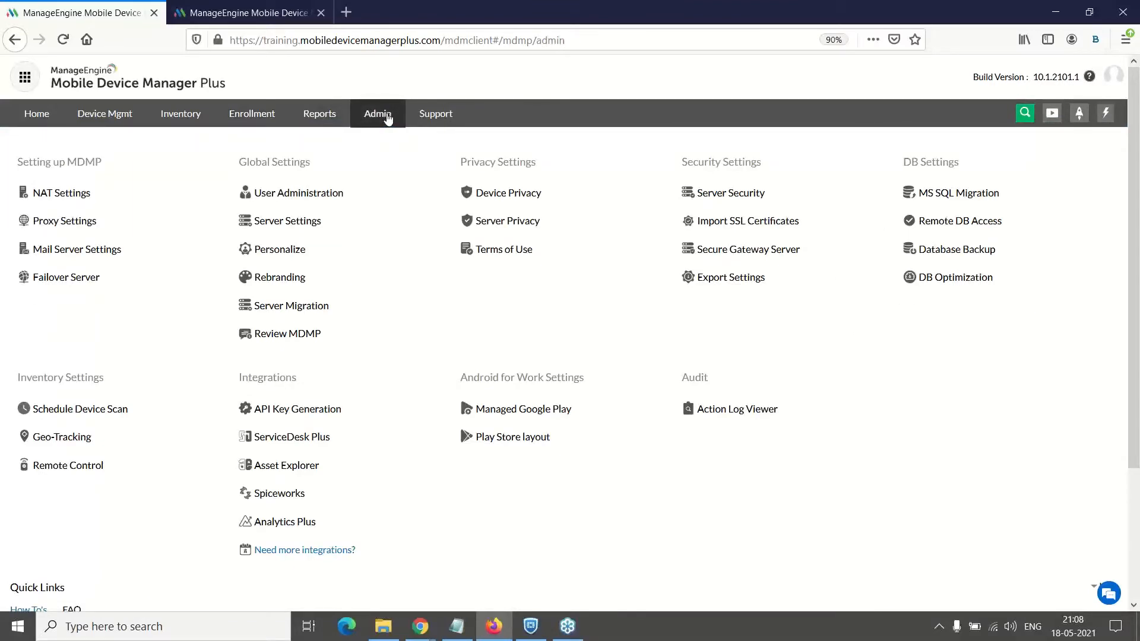
pyautogui.click(439, 119)
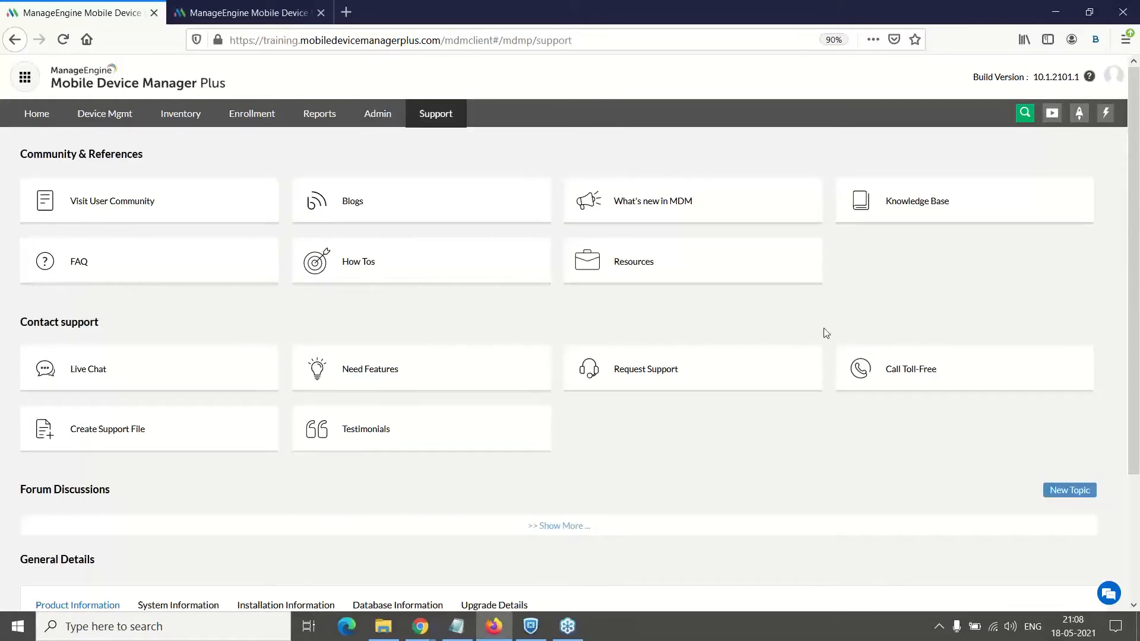
# Go to the app repository and start adding Zoho Creator as an Apple Store app from the United States store
pyautogui.click(117, 121)
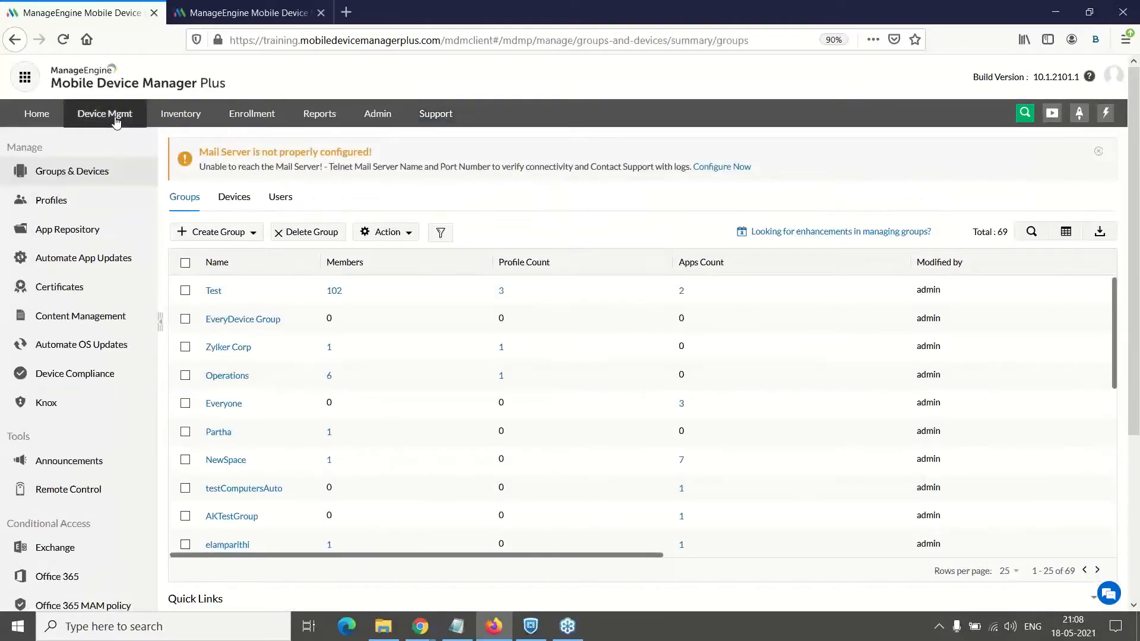
pyautogui.click(87, 237)
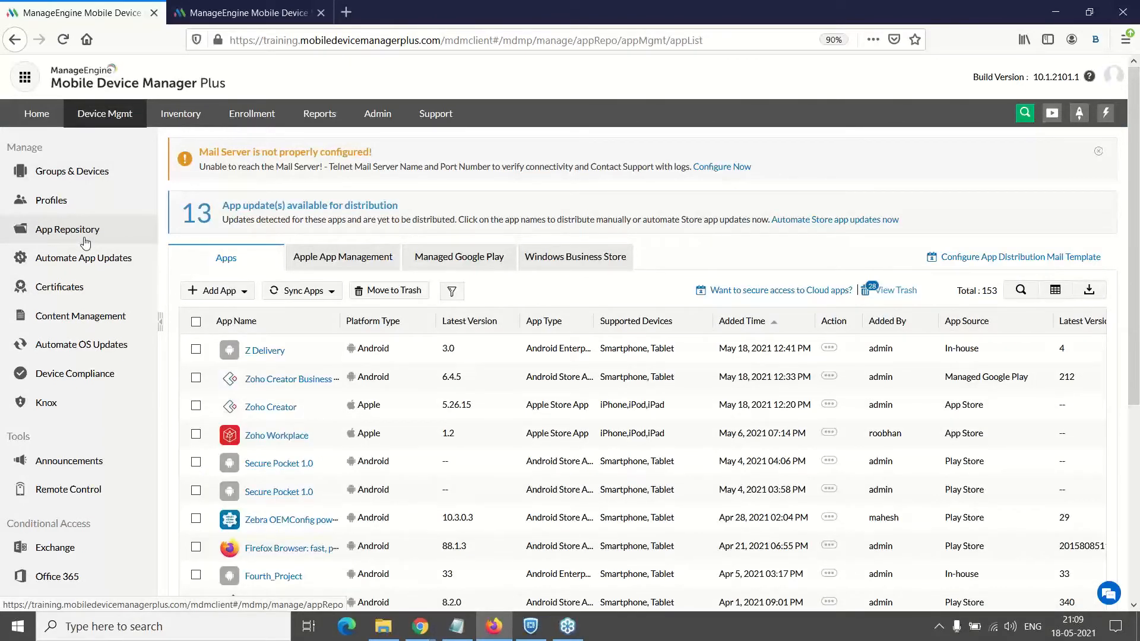
pyautogui.click(220, 291)
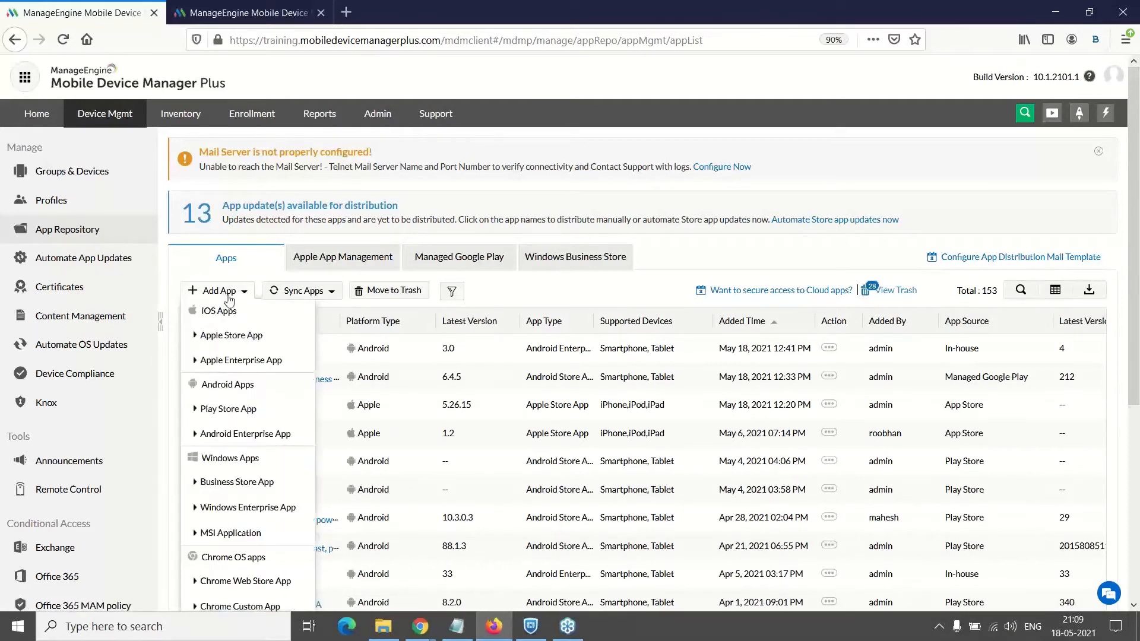
pyautogui.click(250, 339)
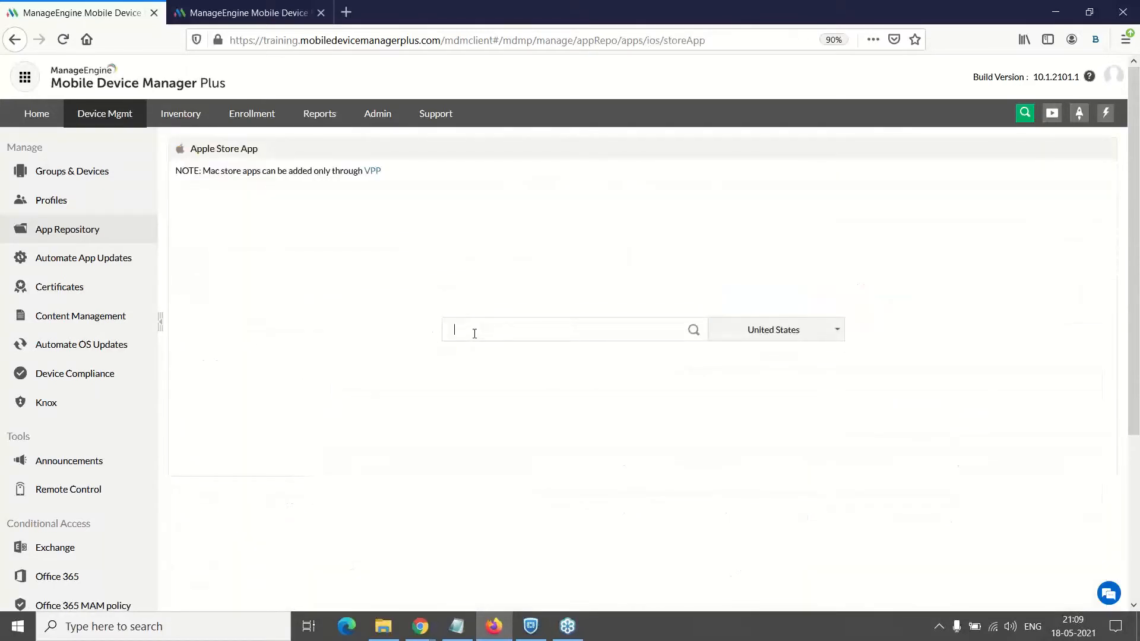
pyautogui.click(475, 333)
pyautogui.write('Zoho c')
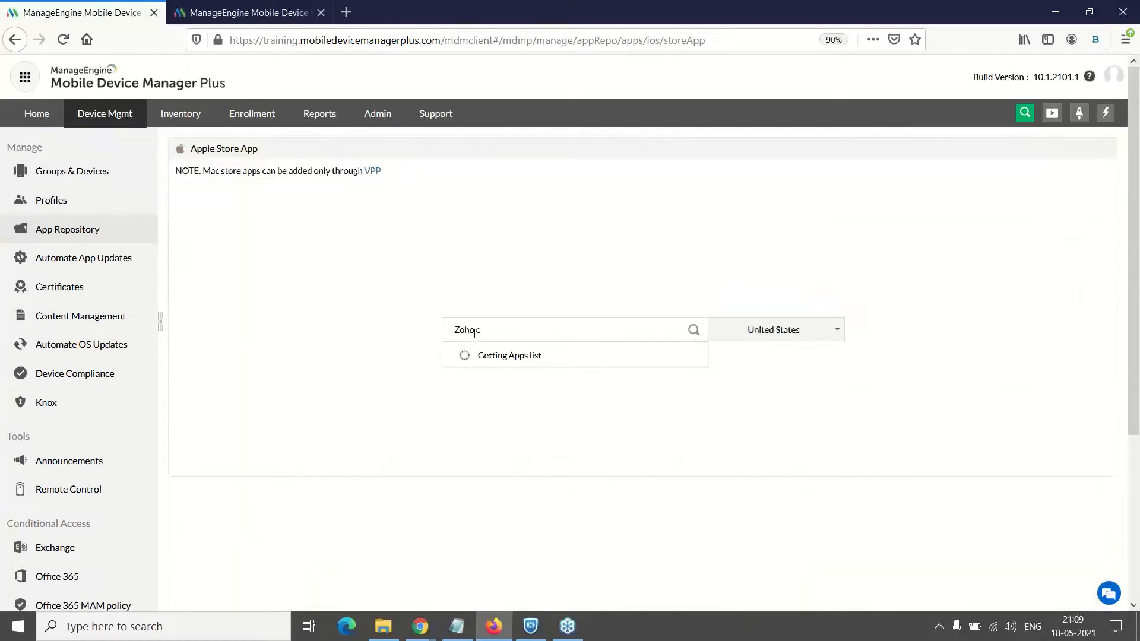
pyautogui.write('reator')
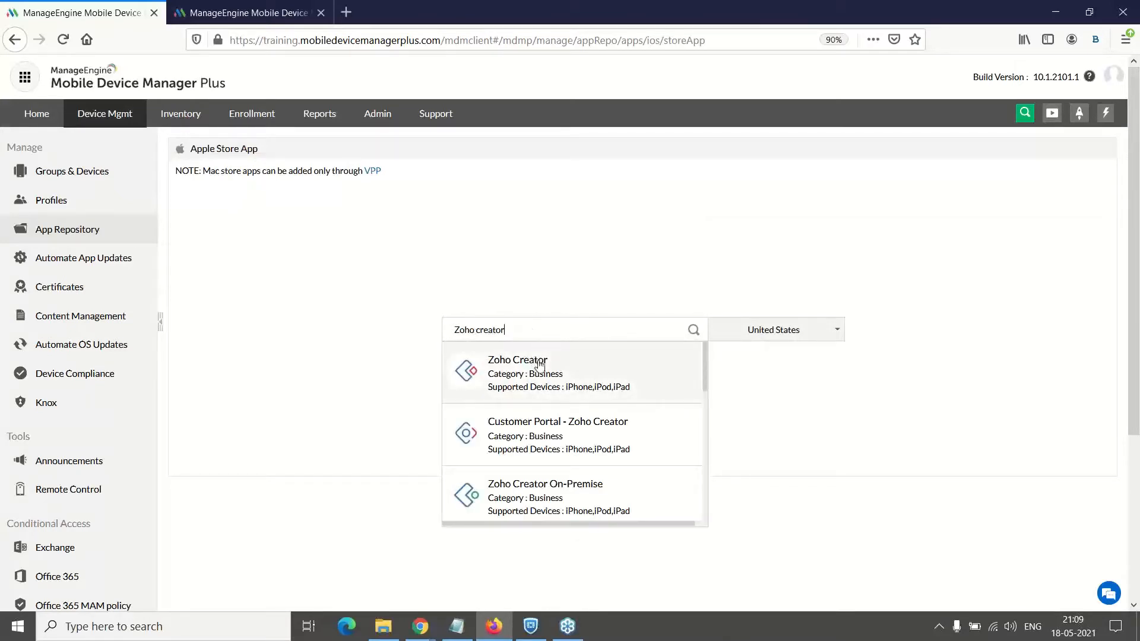
pyautogui.click(554, 378)
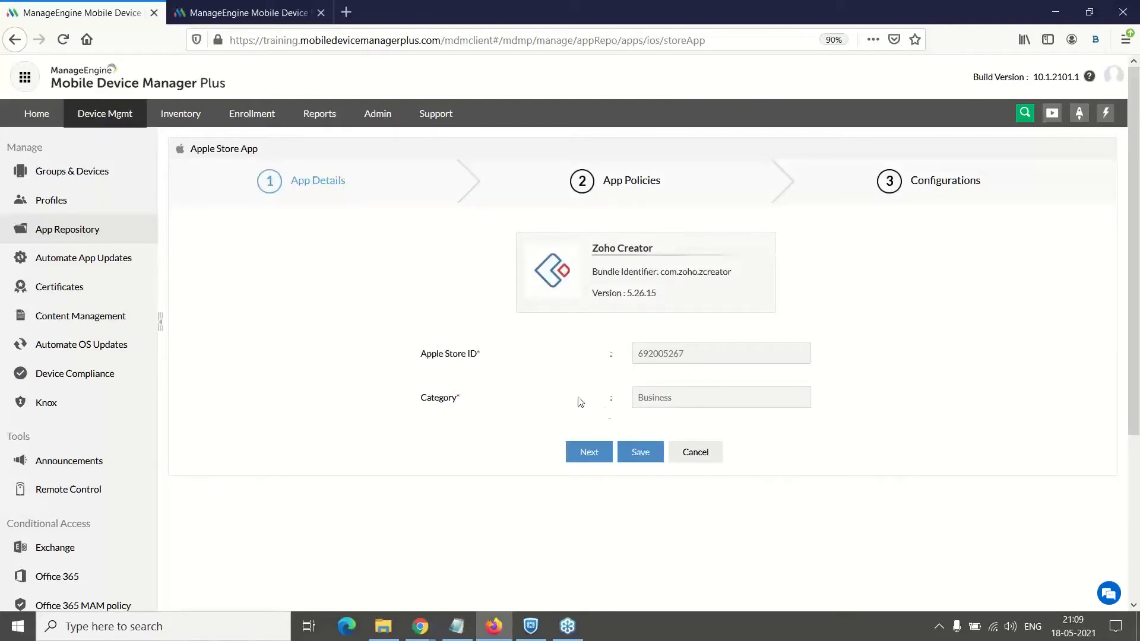
# Examine the app policies and app configuration options for Zoho Creator, and cancel adding the app
pyautogui.click(596, 454)
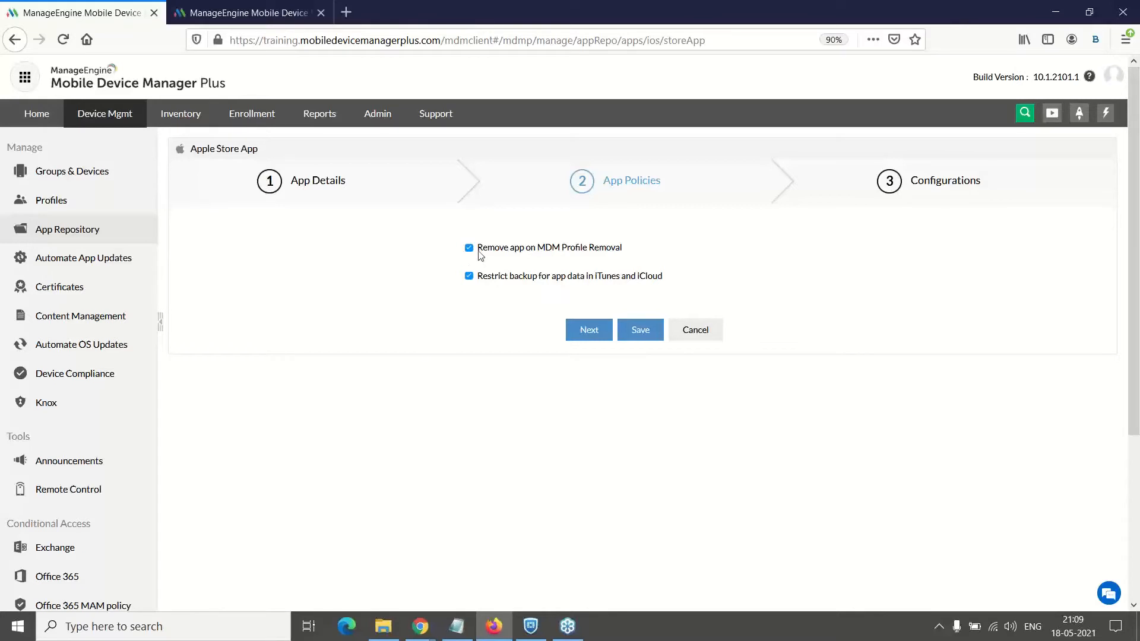
pyautogui.moveTo(478, 250); pyautogui.dragTo(626, 252)
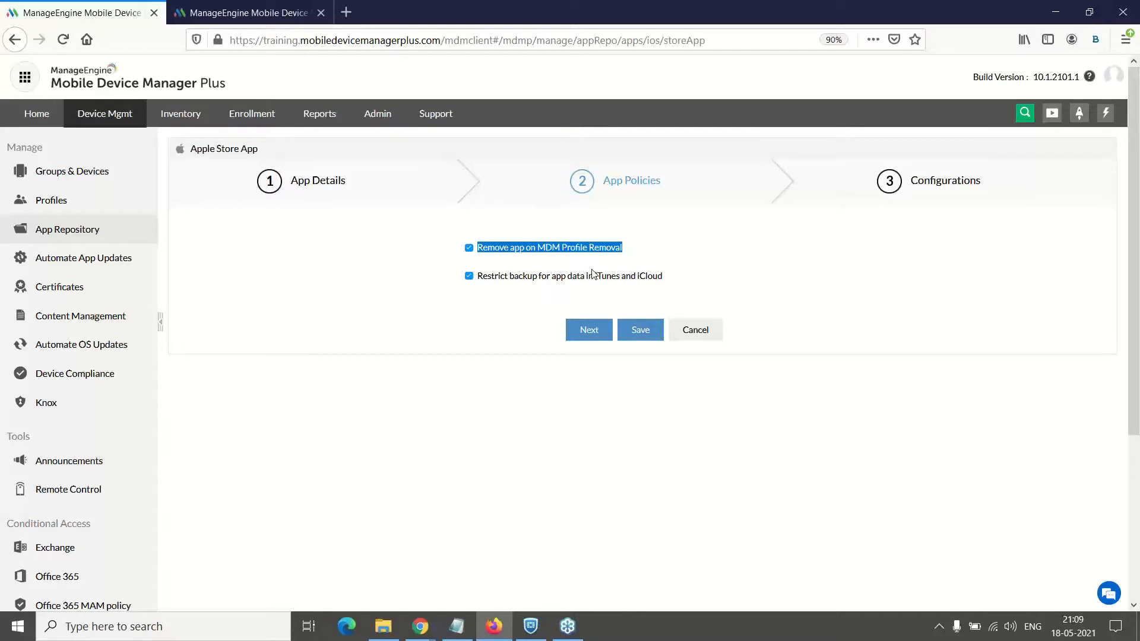
pyautogui.doubleClick(483, 278)
pyautogui.moveTo(542, 281); pyautogui.dragTo(666, 278)
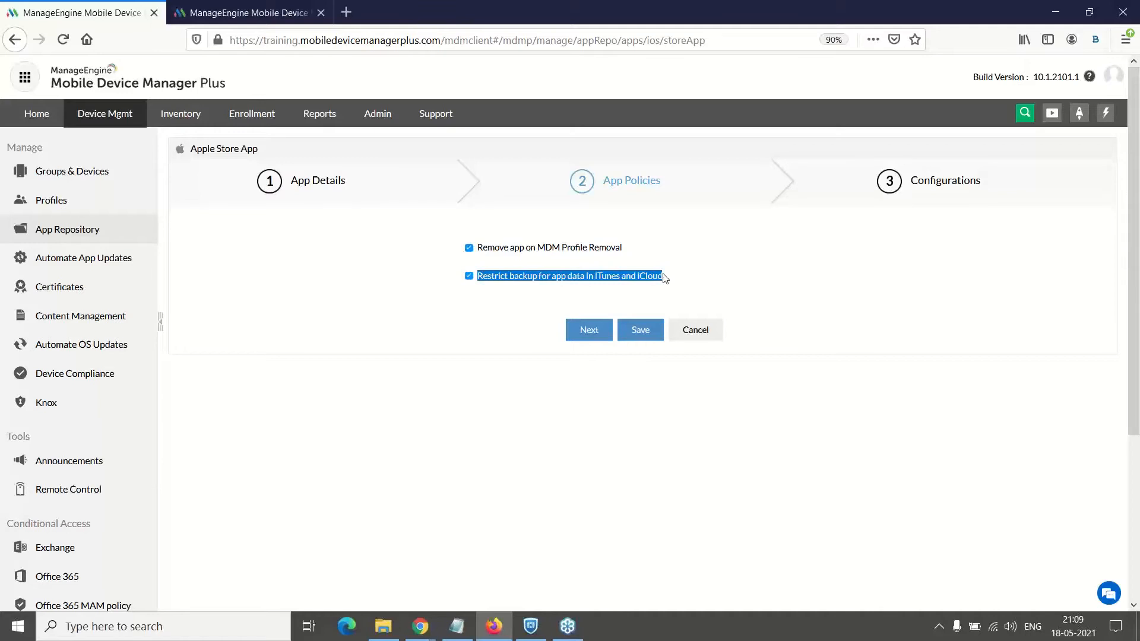
pyautogui.click(695, 262)
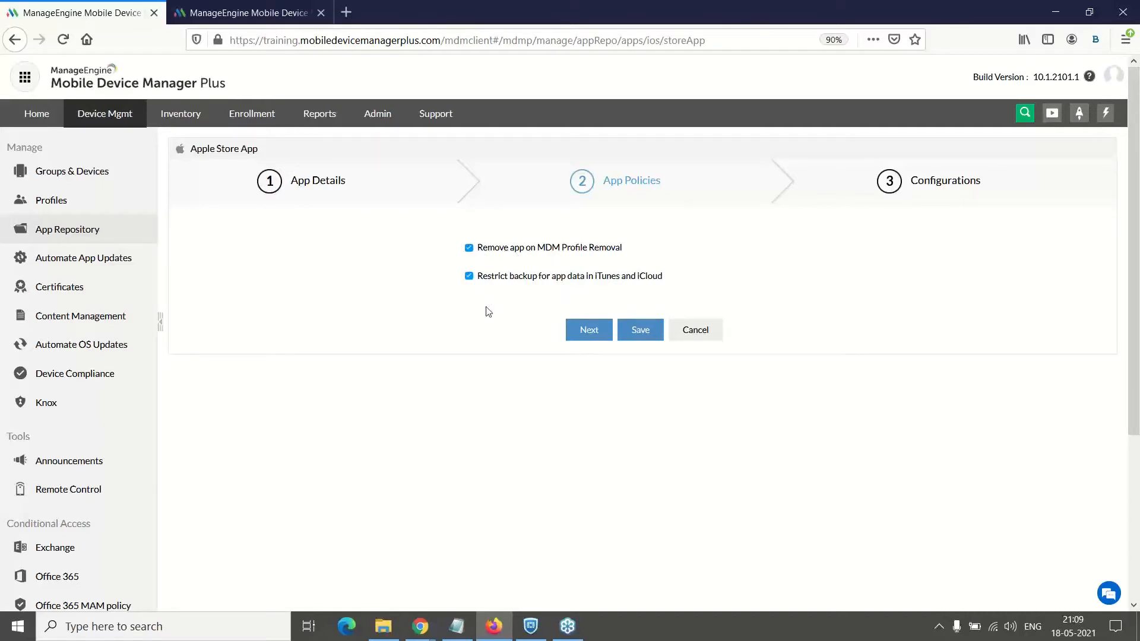
pyautogui.click(586, 342)
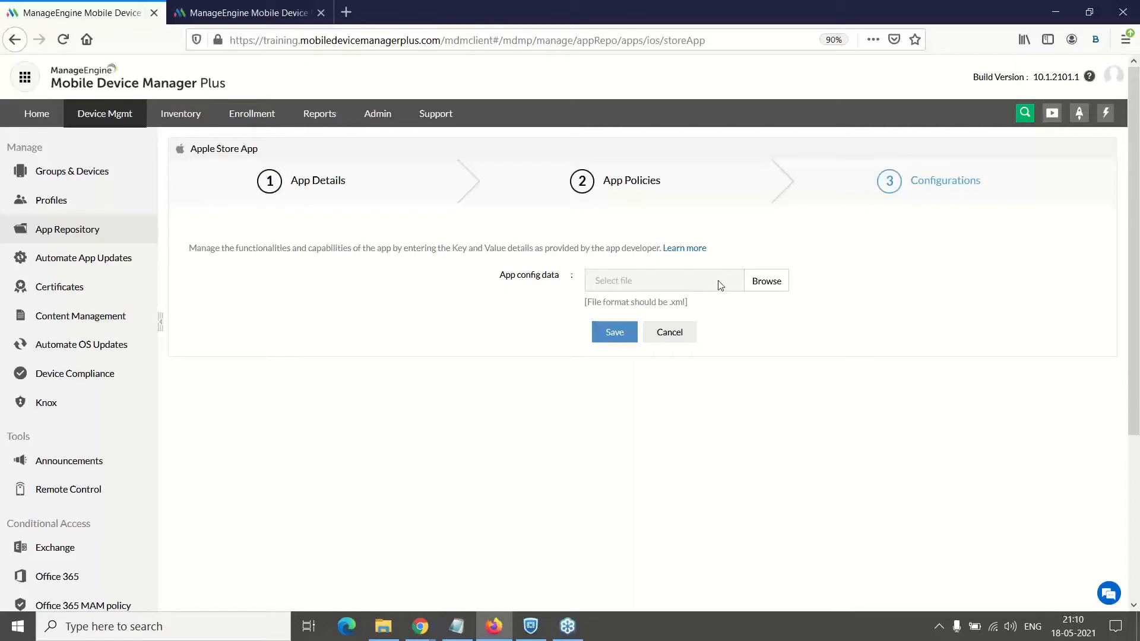
pyautogui.click(655, 341)
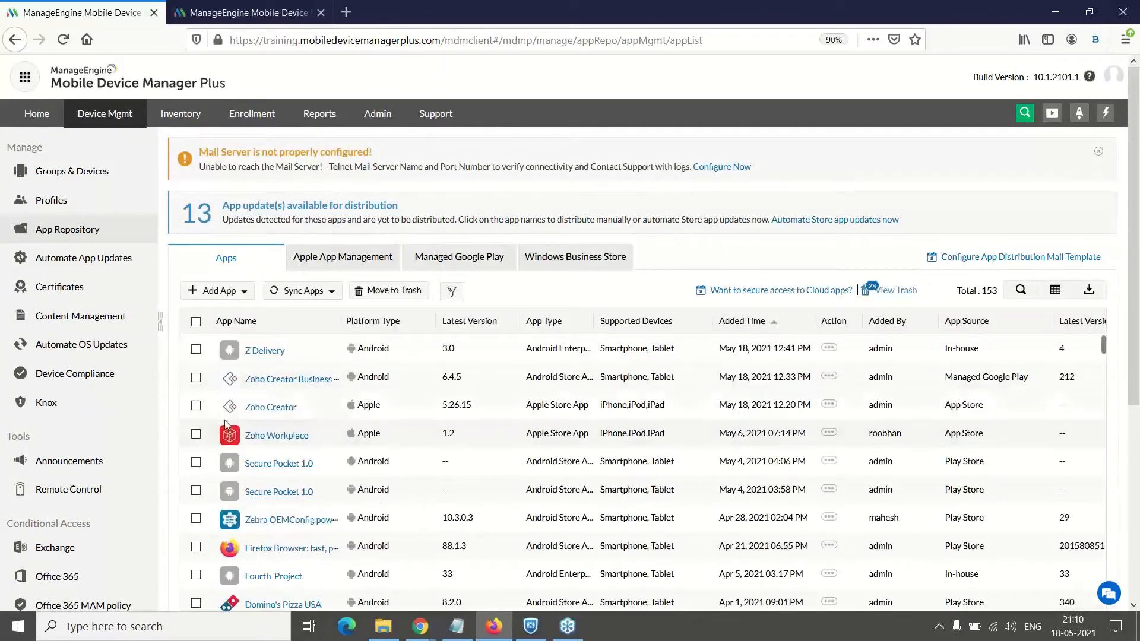
# Search the app repository's list by app name for "Zoho creator"
pyautogui.click(1021, 290)
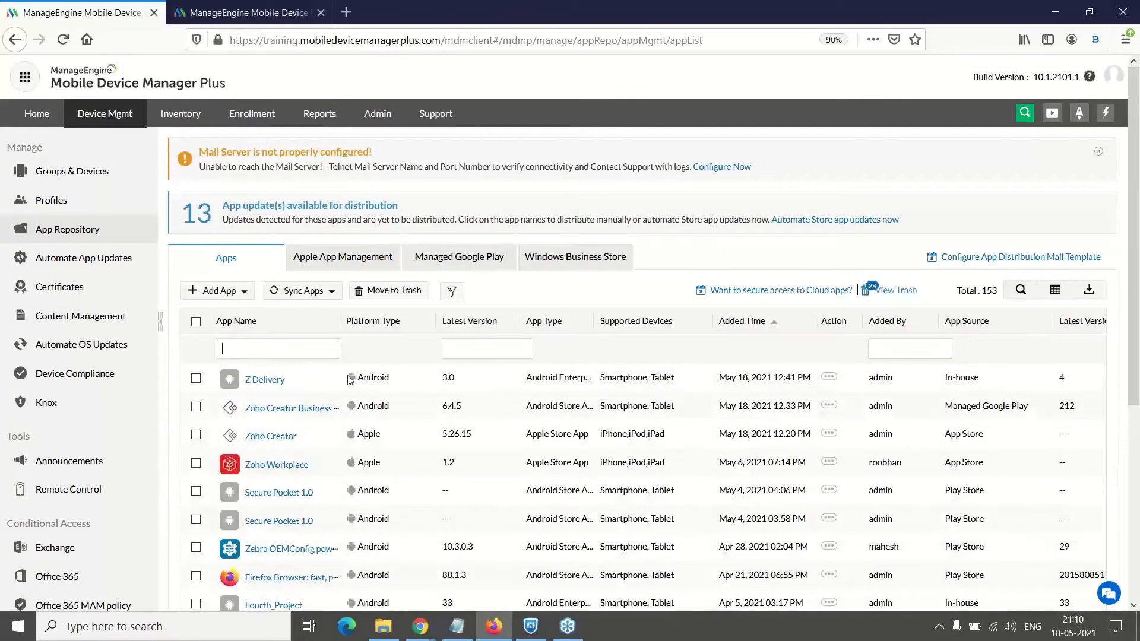
pyautogui.write('Zoho creator')
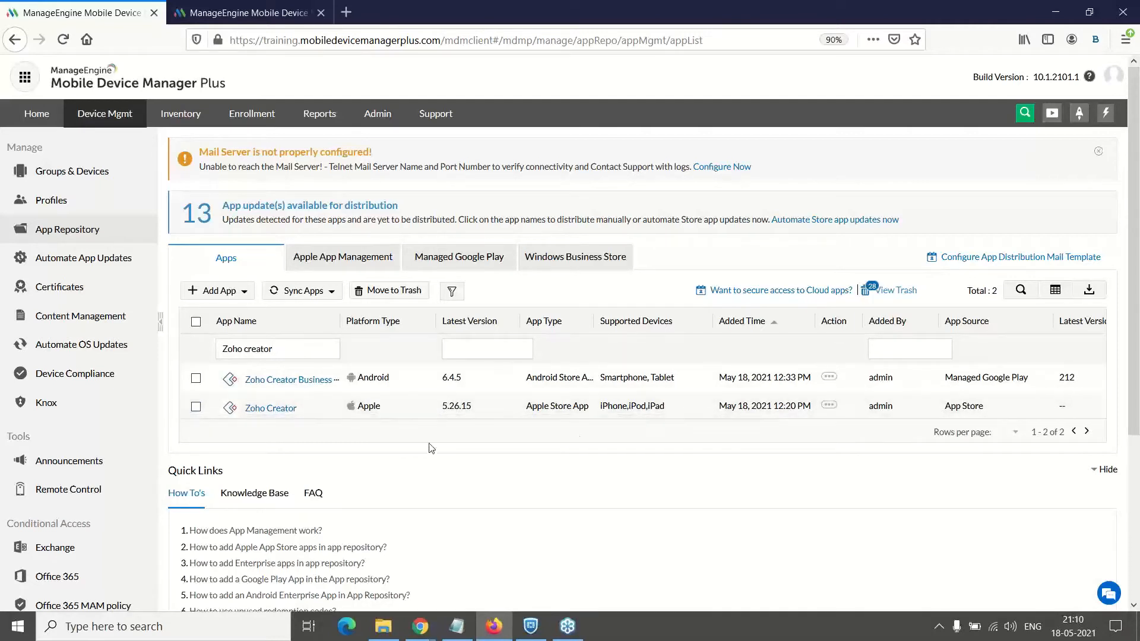
# Show the managed devices under Groups & Devices and filter them to the Apple platform
pyautogui.click(111, 172)
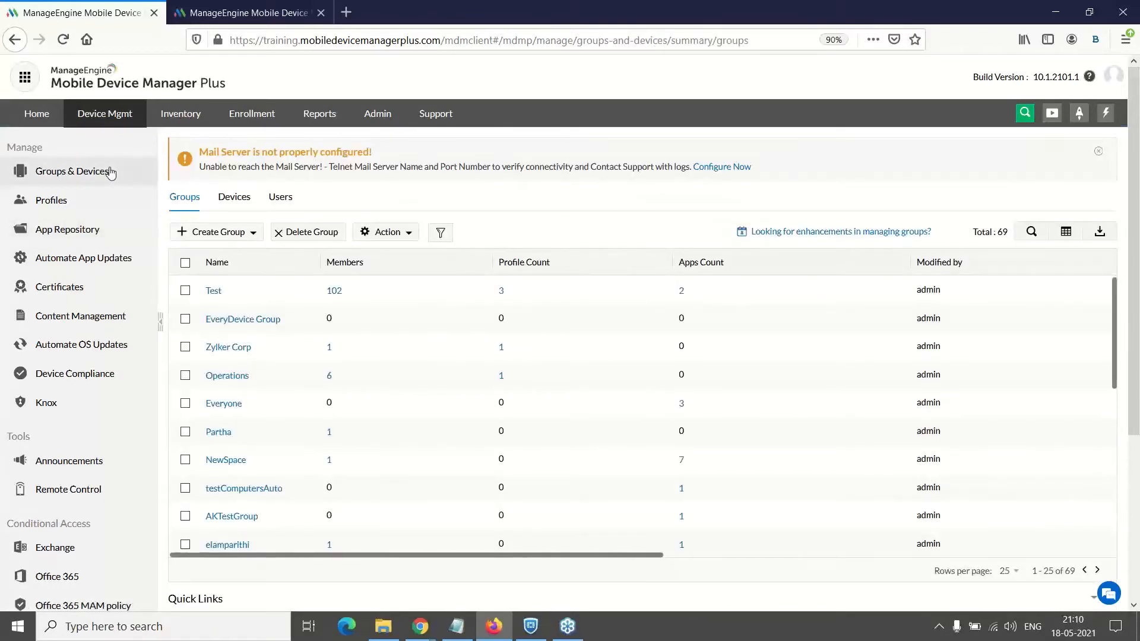
pyautogui.click(243, 204)
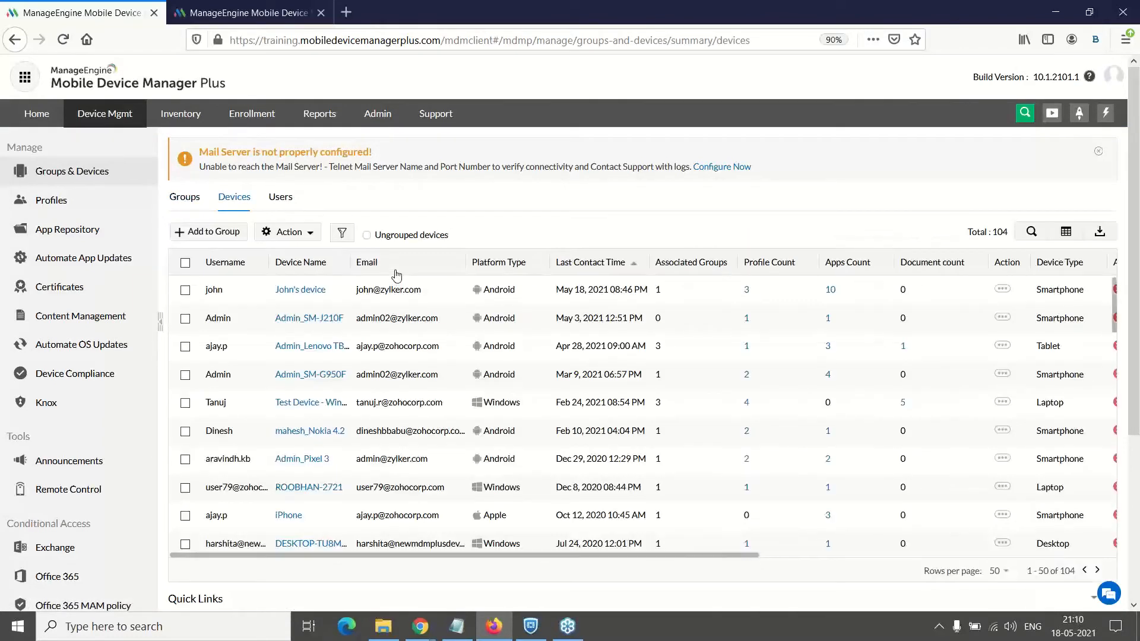
pyautogui.click(344, 234)
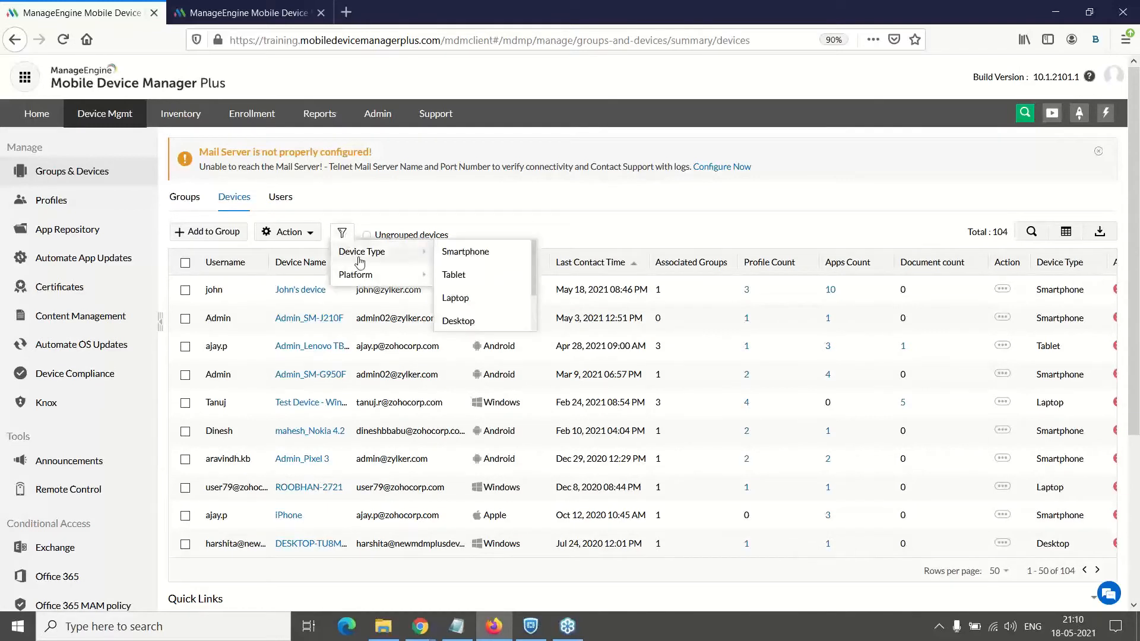
pyautogui.moveTo(375, 276)
pyautogui.click(465, 276)
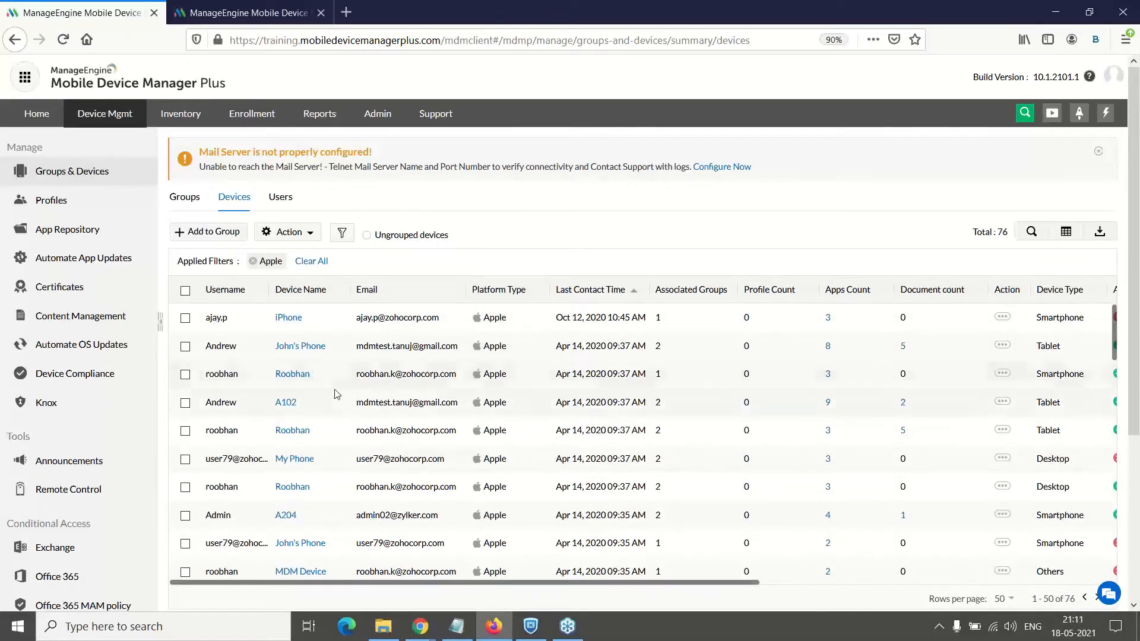
# Select the second device in the filtered Apple list and start distributing apps to it
pyautogui.click(185, 349)
pyautogui.click(291, 237)
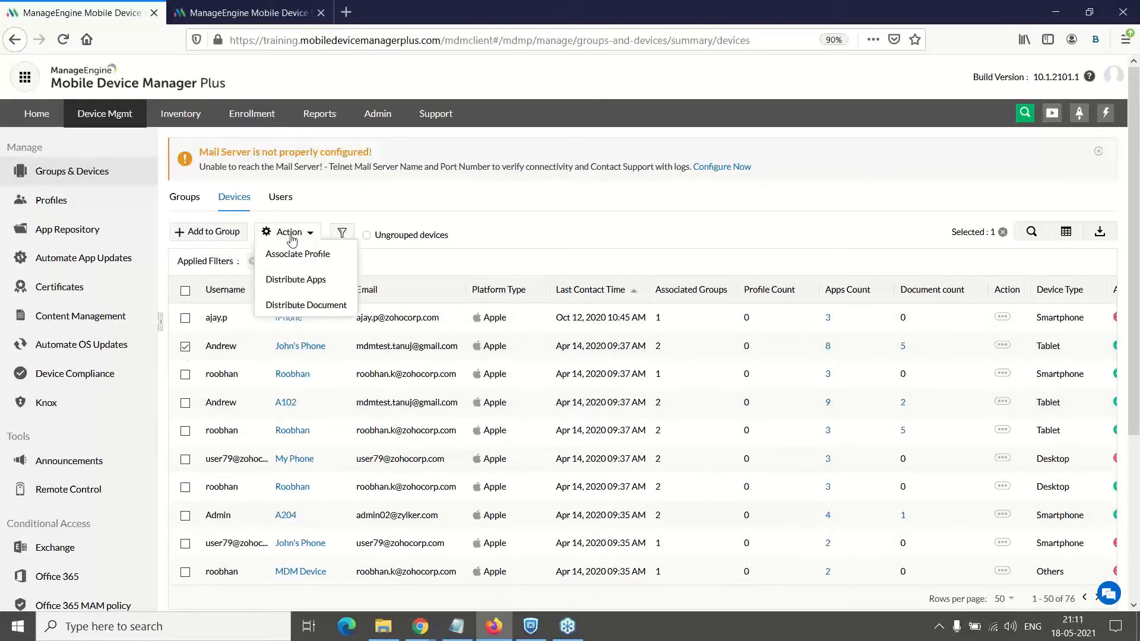
pyautogui.click(312, 281)
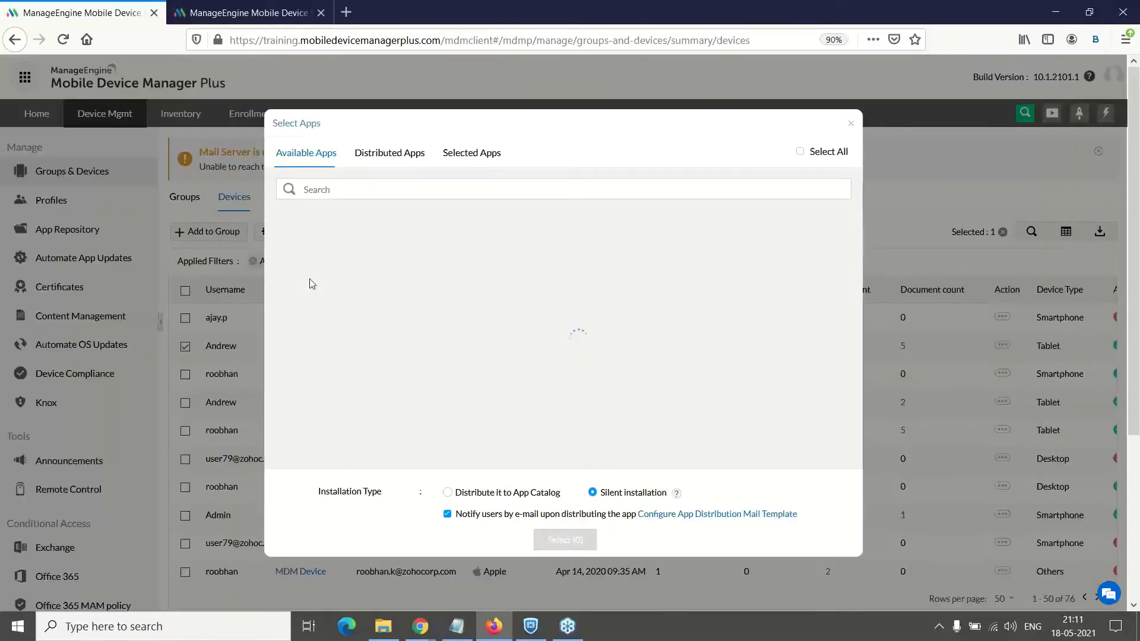
# Search the available apps for "Zoho creator" and clear the search term
pyautogui.write('Z')
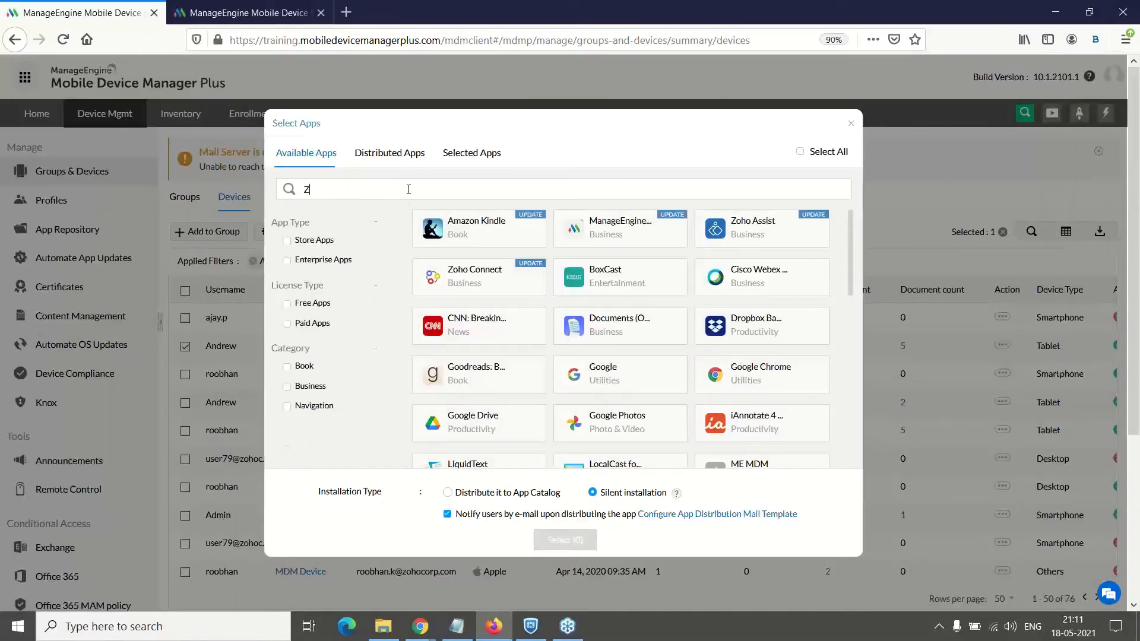
pyautogui.write('oho creator')
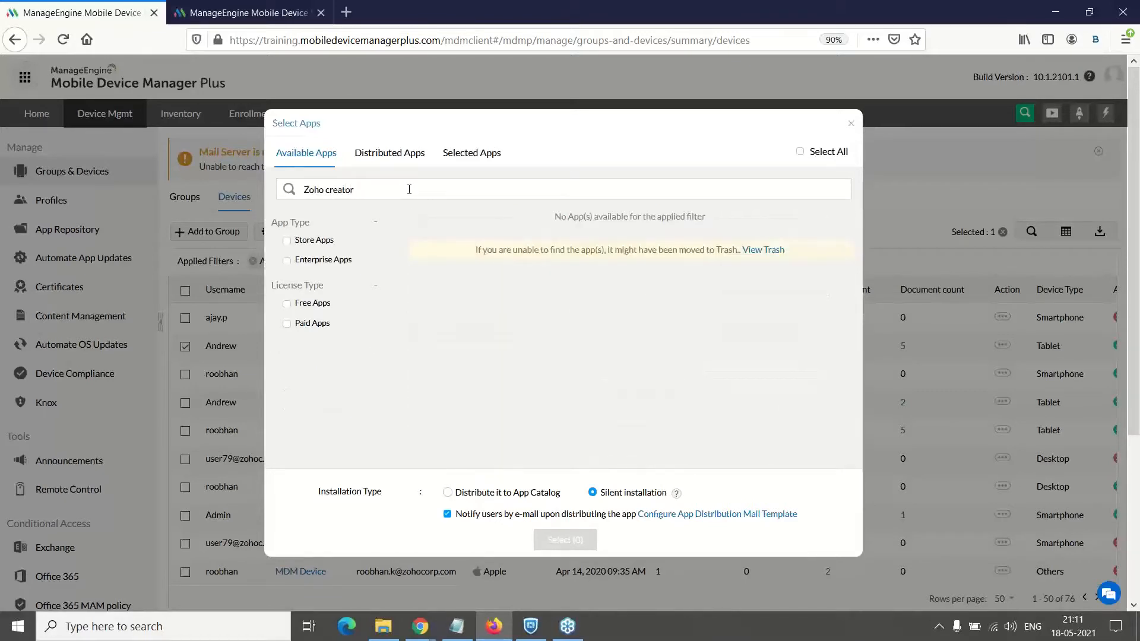
pyautogui.press('BackSpace')
pyautogui.press('BackSpace')
pyautogui.press('BackSpace')
pyautogui.press('BackSpace')
pyautogui.press('BackSpace')
pyautogui.press('BackSpace')
pyautogui.press('BackSpace')
# Choose Zoho Creator from the distributed apps, using the "Distribute it to App Catalog" installation type
pyautogui.click(391, 155)
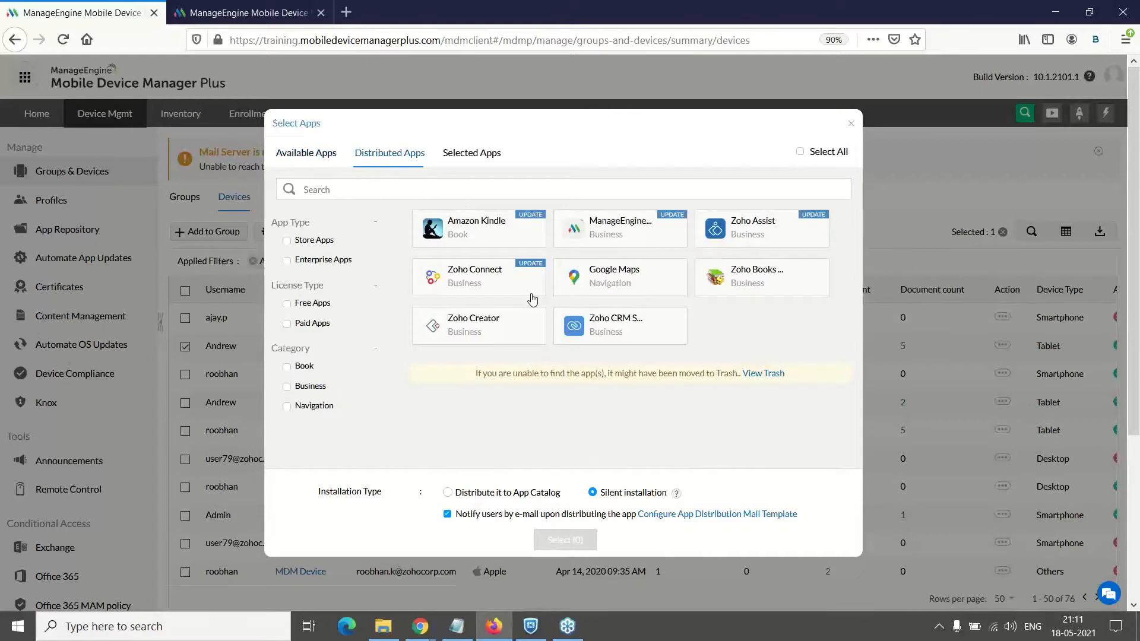
pyautogui.click(487, 330)
pyautogui.scroll(-3, 487, 333)
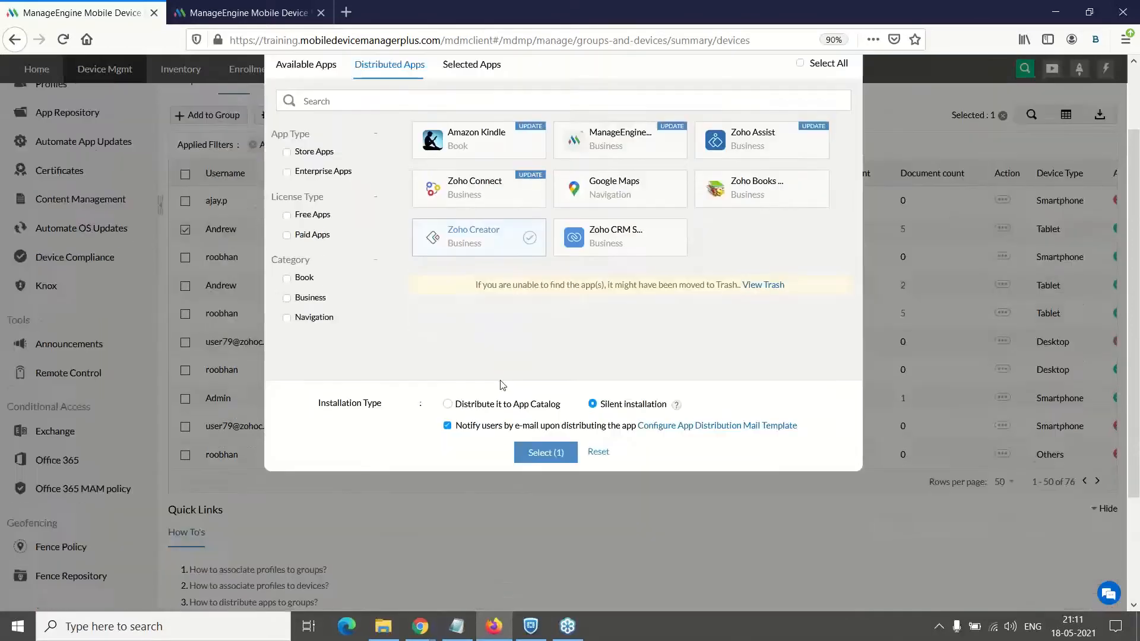
pyautogui.click(446, 351)
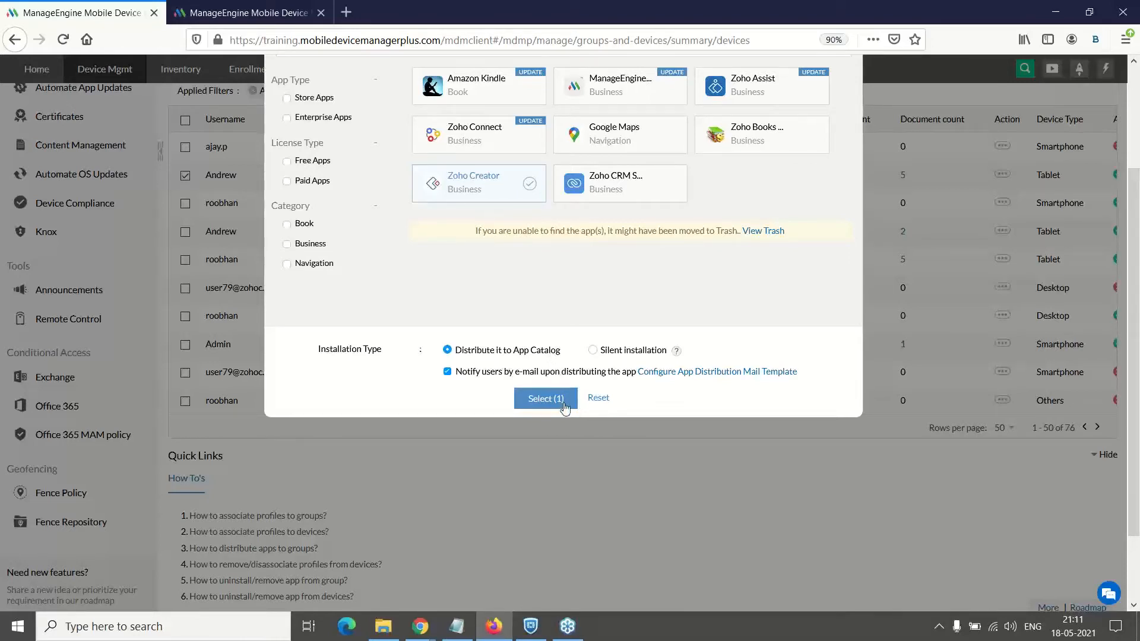
pyautogui.click(545, 399)
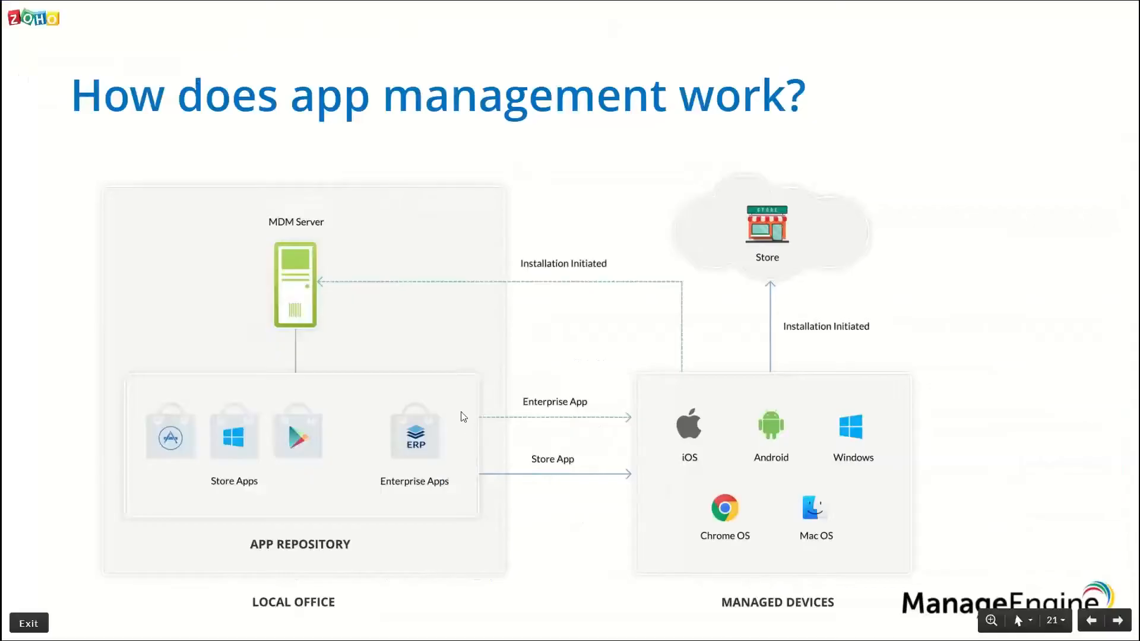
pyautogui.press('Right')
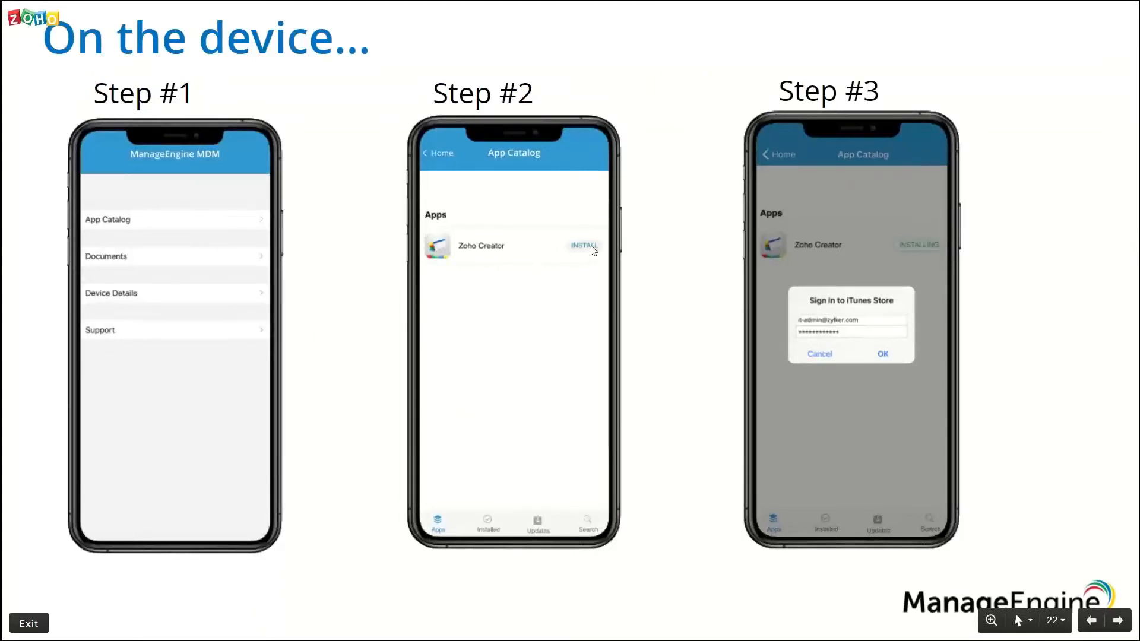
pyautogui.click(857, 353)
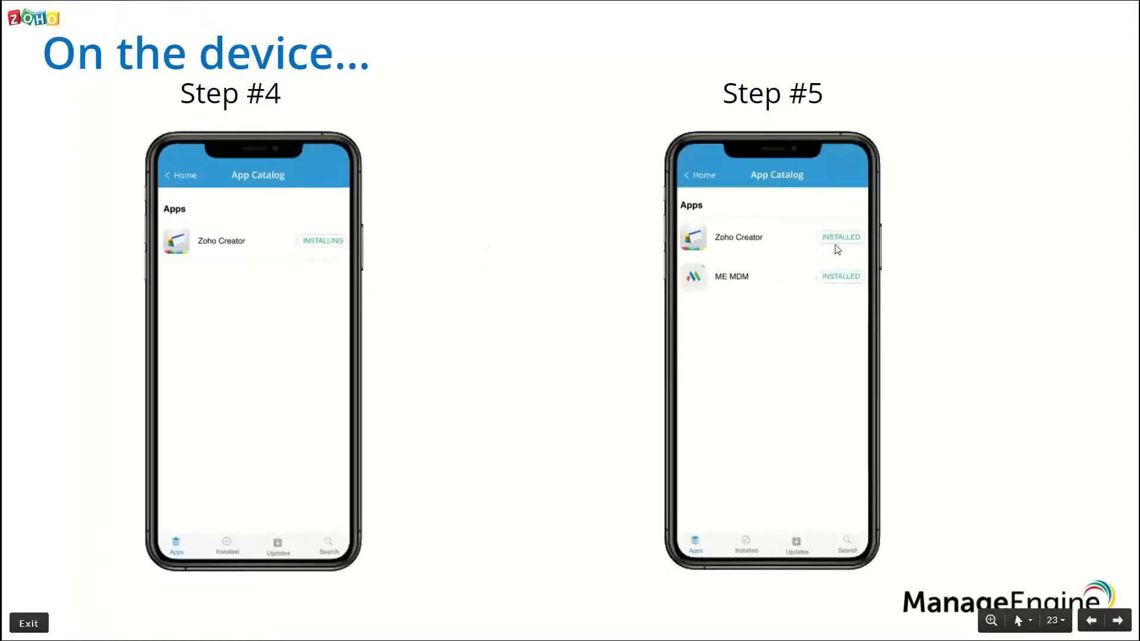
pyautogui.click(808, 275)
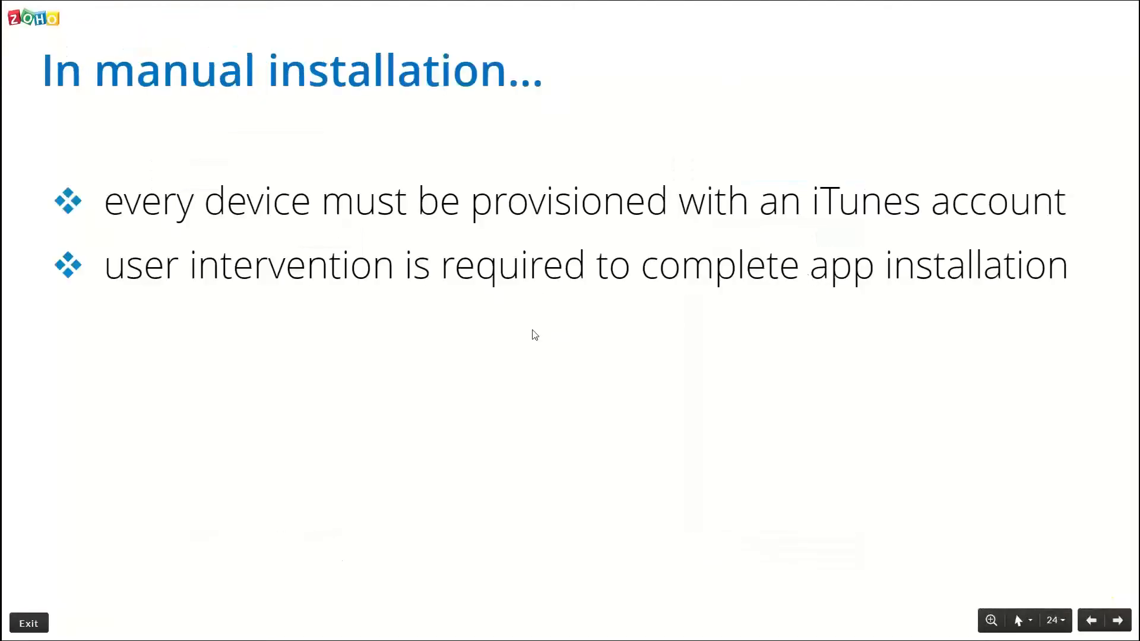
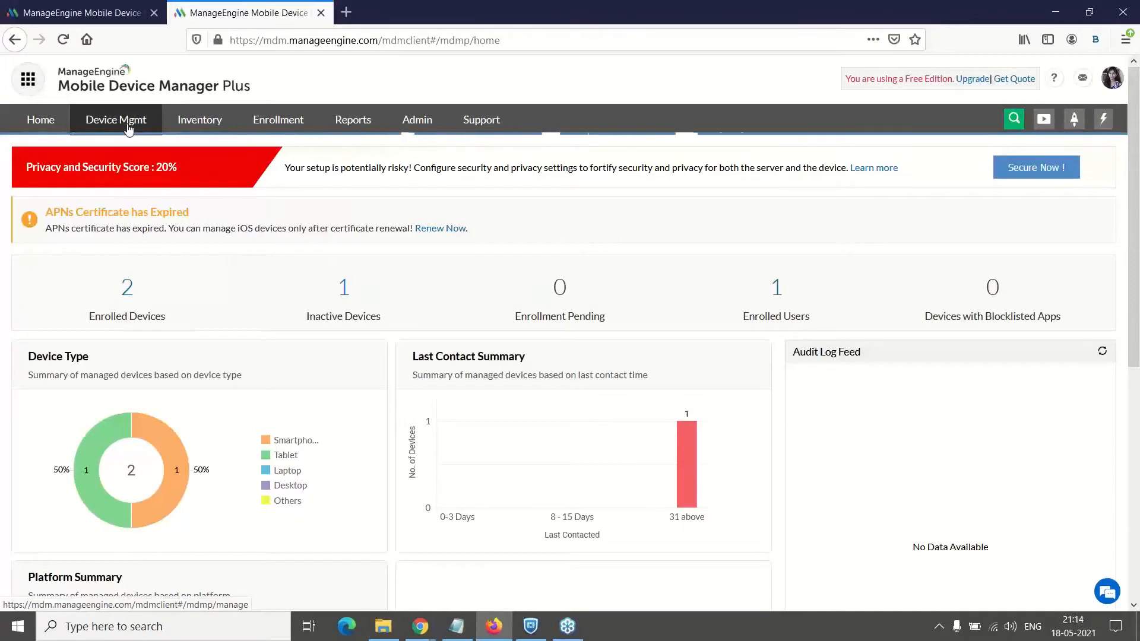
# Open the Apple Business Manager configuration for business apps under Apple App Management in the App Repository
pyautogui.click(92, 255)
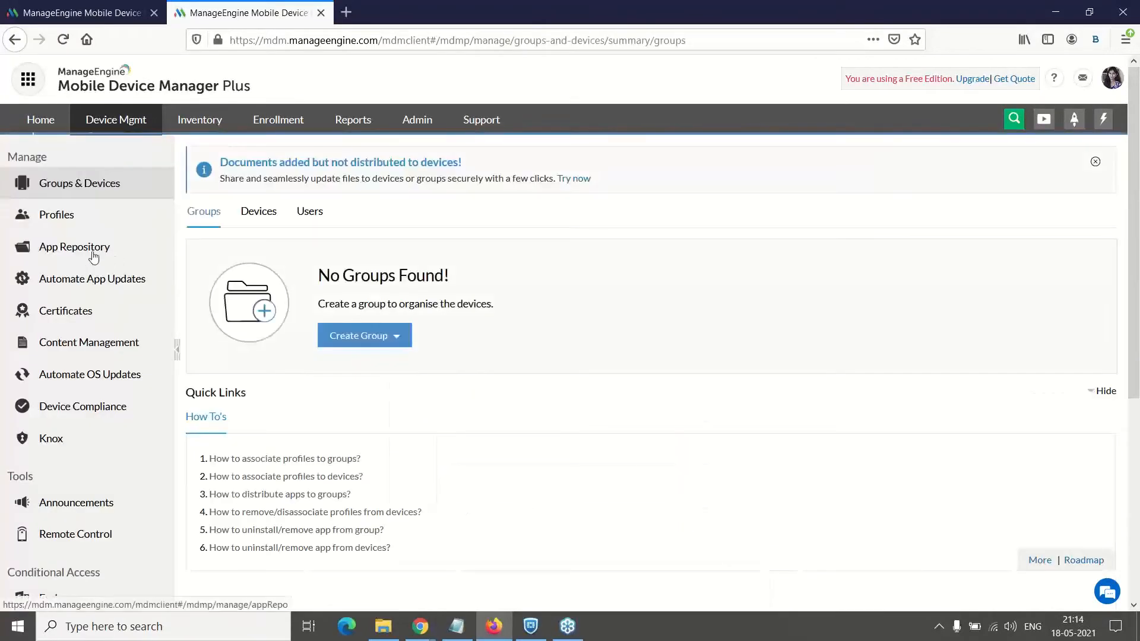
pyautogui.click(379, 230)
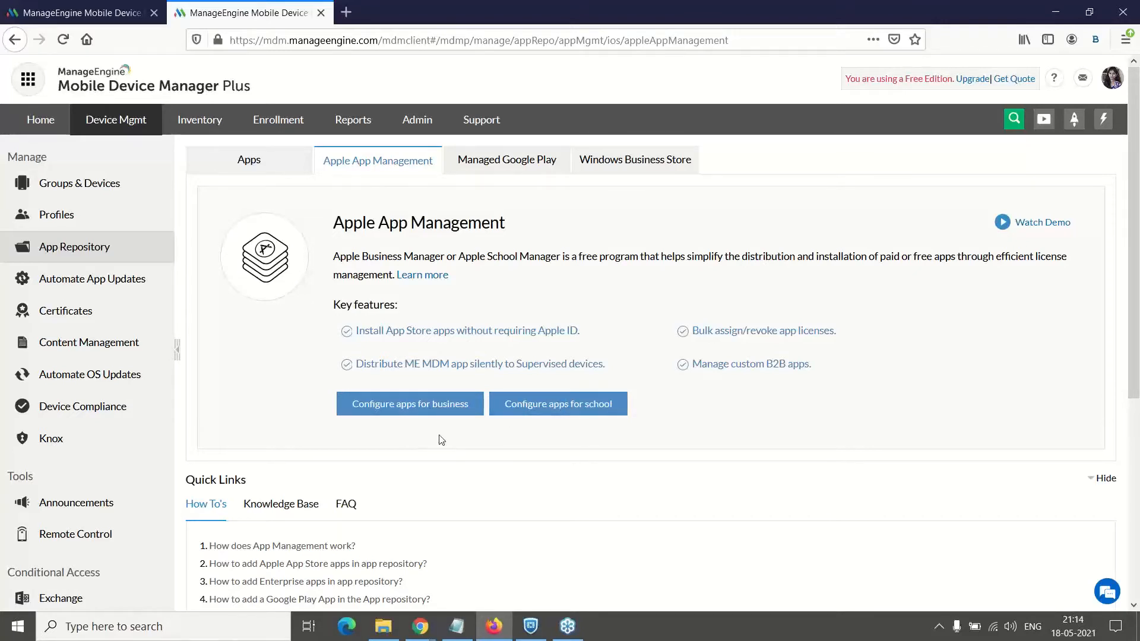
pyautogui.click(407, 409)
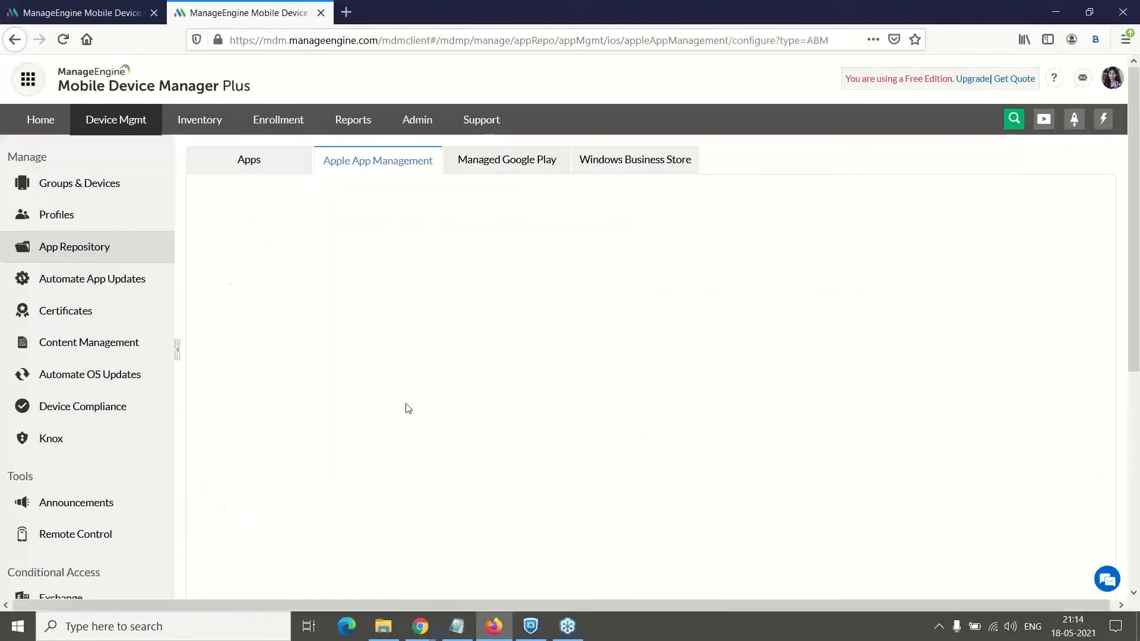
pyautogui.scroll(-3, 421, 415)
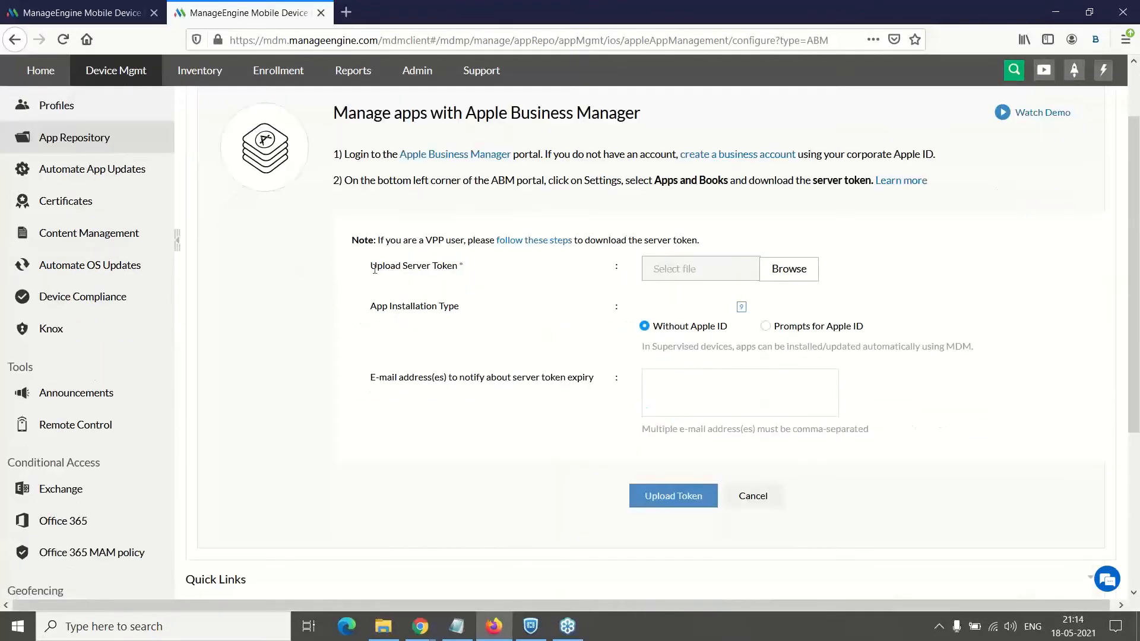
# Examine the server token upload form with its app installation type, and the configured server token details in the other browser tab
pyautogui.moveTo(370, 266); pyautogui.dragTo(479, 270)
pyautogui.click(472, 311)
pyautogui.moveTo(467, 112); pyautogui.dragTo(634, 139)
pyautogui.click(635, 139)
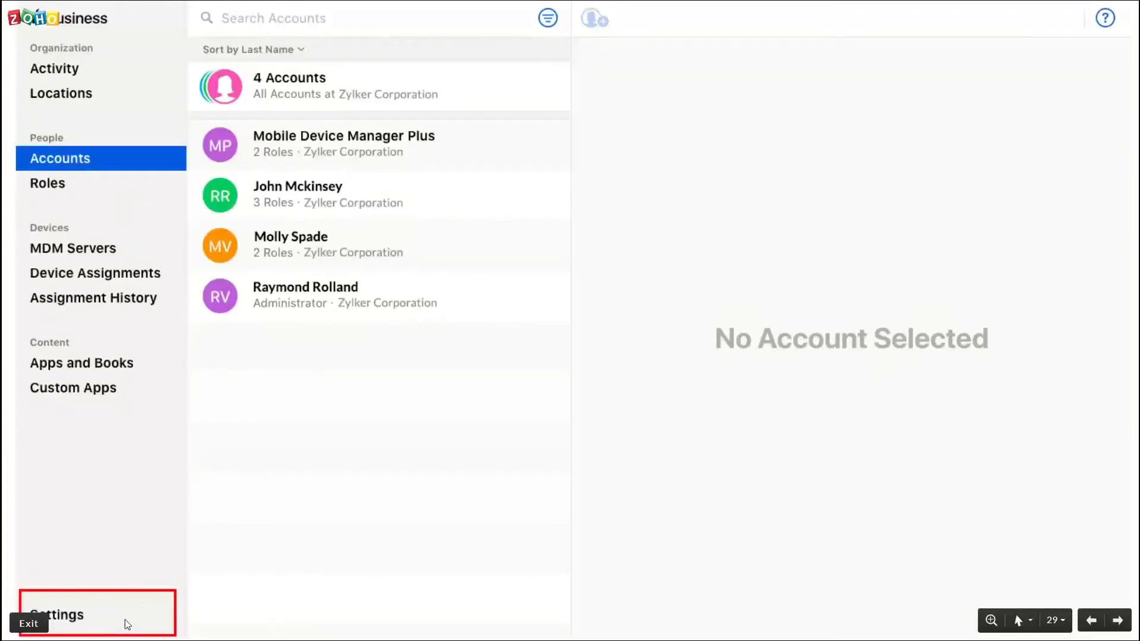
pyautogui.click(126, 625)
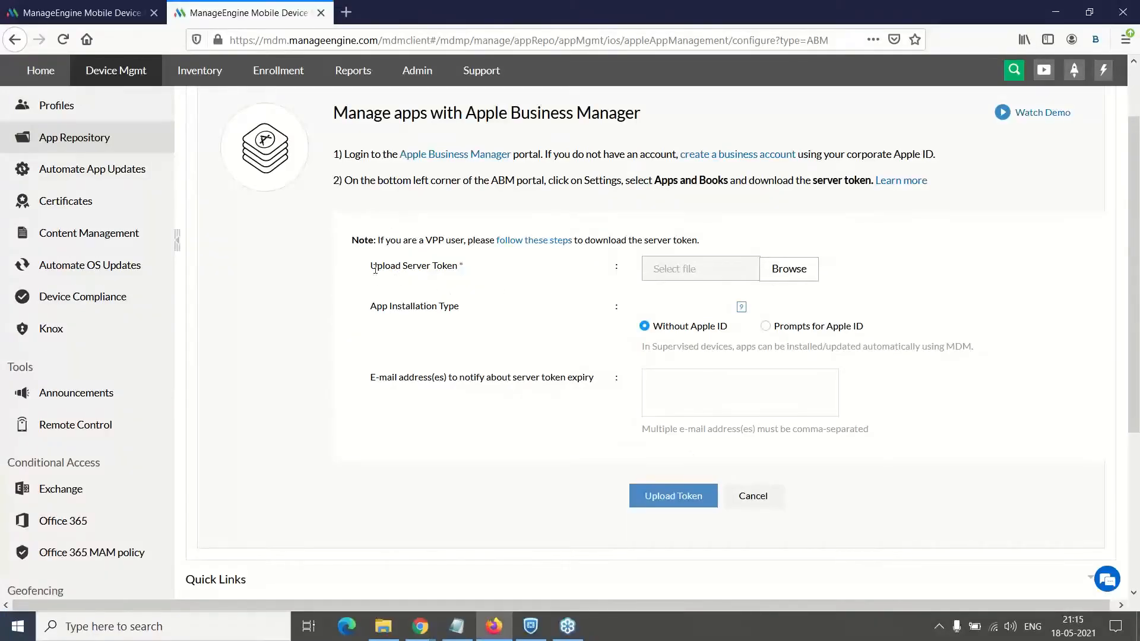
pyautogui.moveTo(370, 262); pyautogui.dragTo(524, 271)
pyautogui.click(525, 271)
pyautogui.moveTo(736, 328)
pyautogui.mouseDown()
pyautogui.moveTo(663, 325)
pyautogui.moveTo(726, 338)
pyautogui.mouseUp()
pyautogui.click(656, 333)
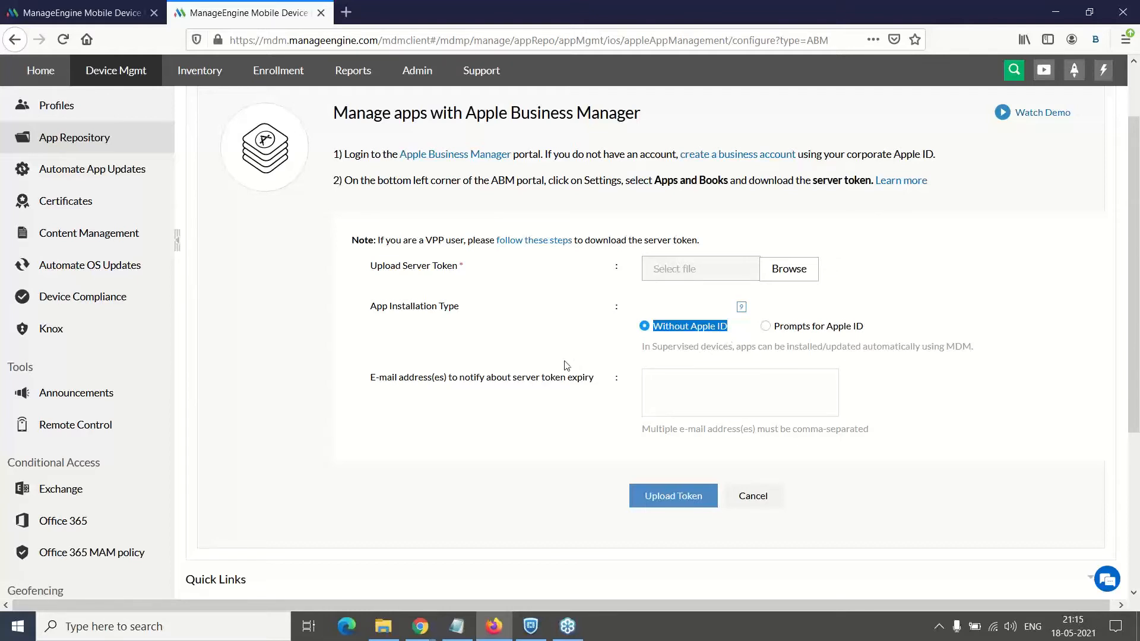
pyautogui.click(574, 339)
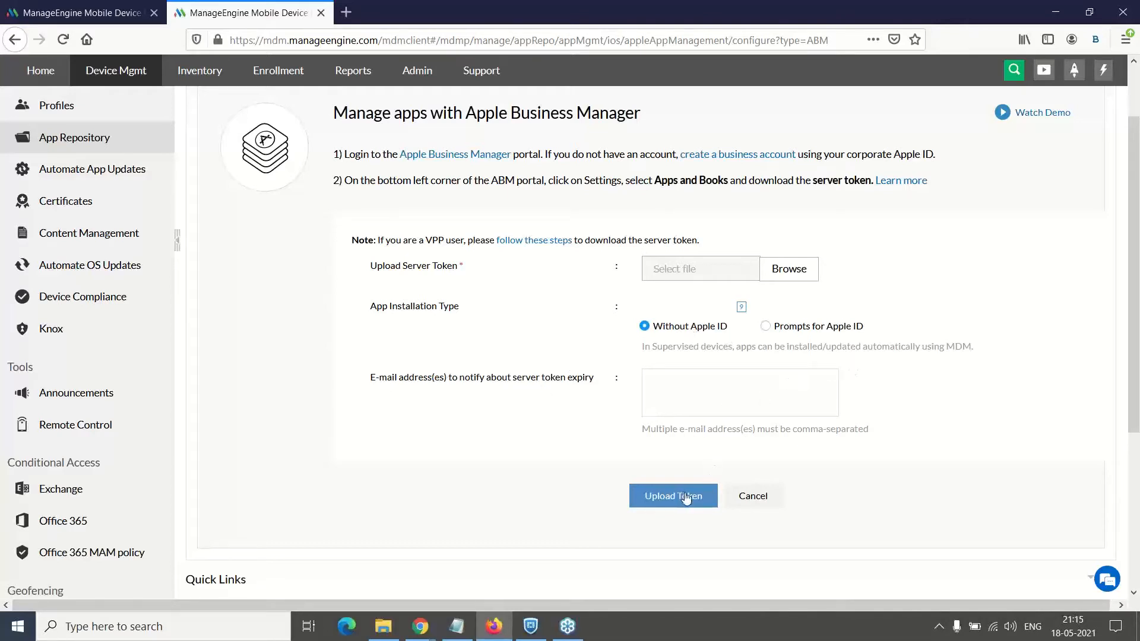
pyautogui.click(80, 13)
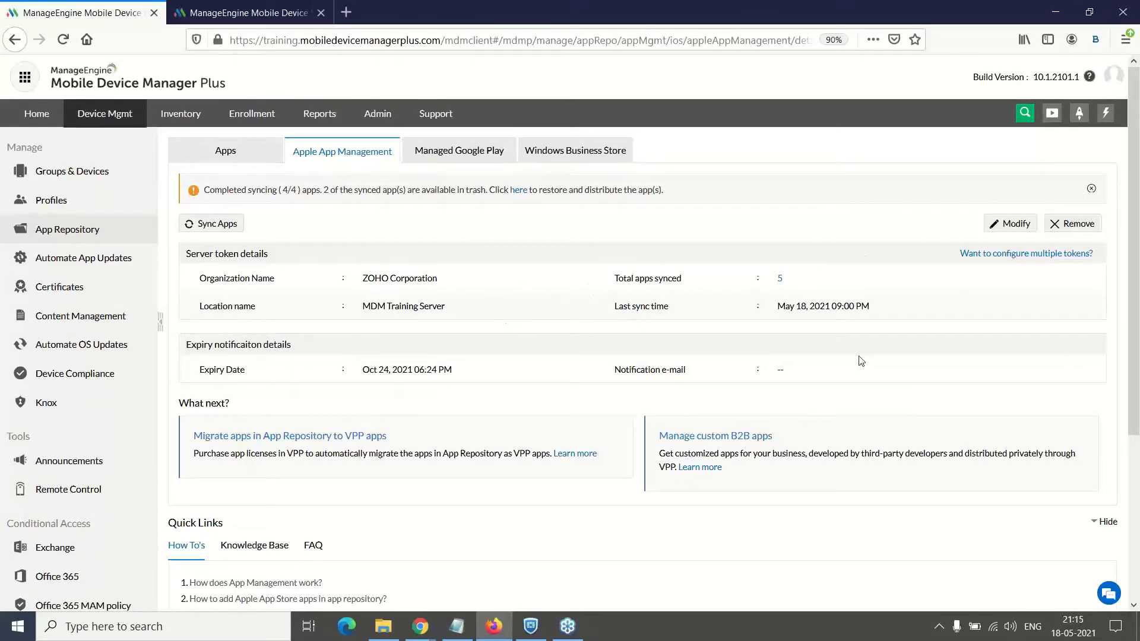
pyautogui.hotkey('alt', 'Tab')
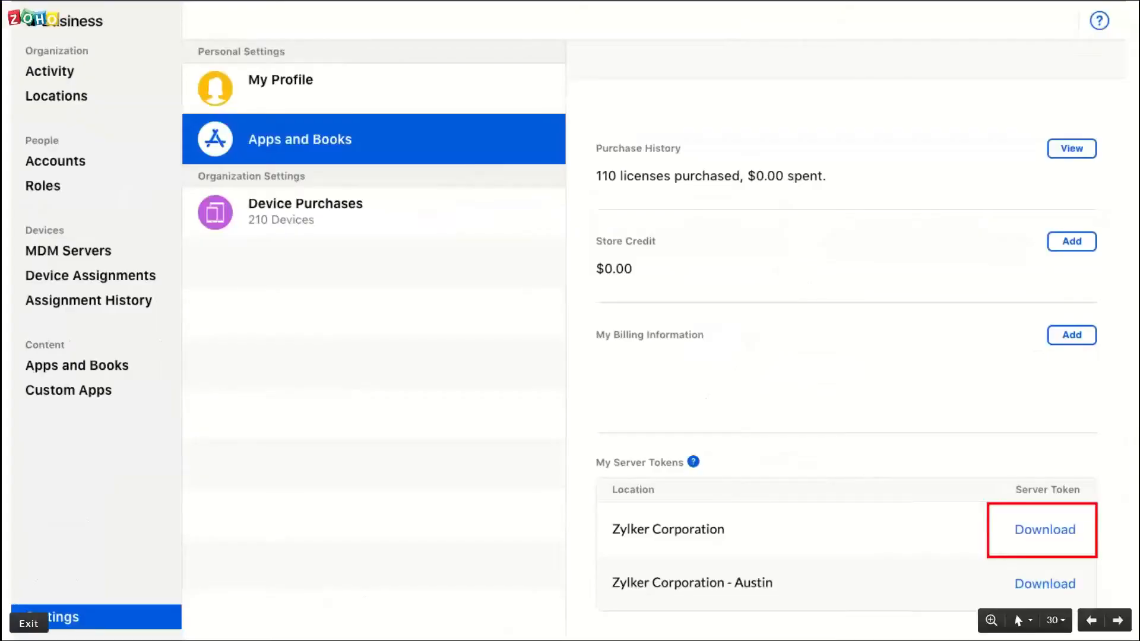
pyautogui.press('Right')
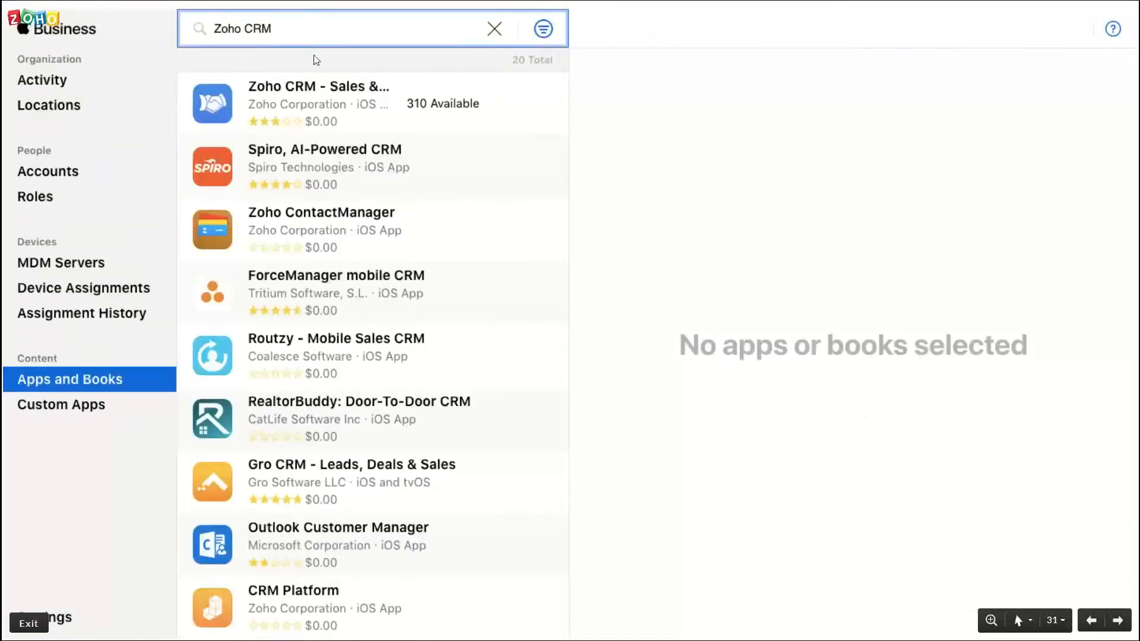
pyautogui.press('Right')
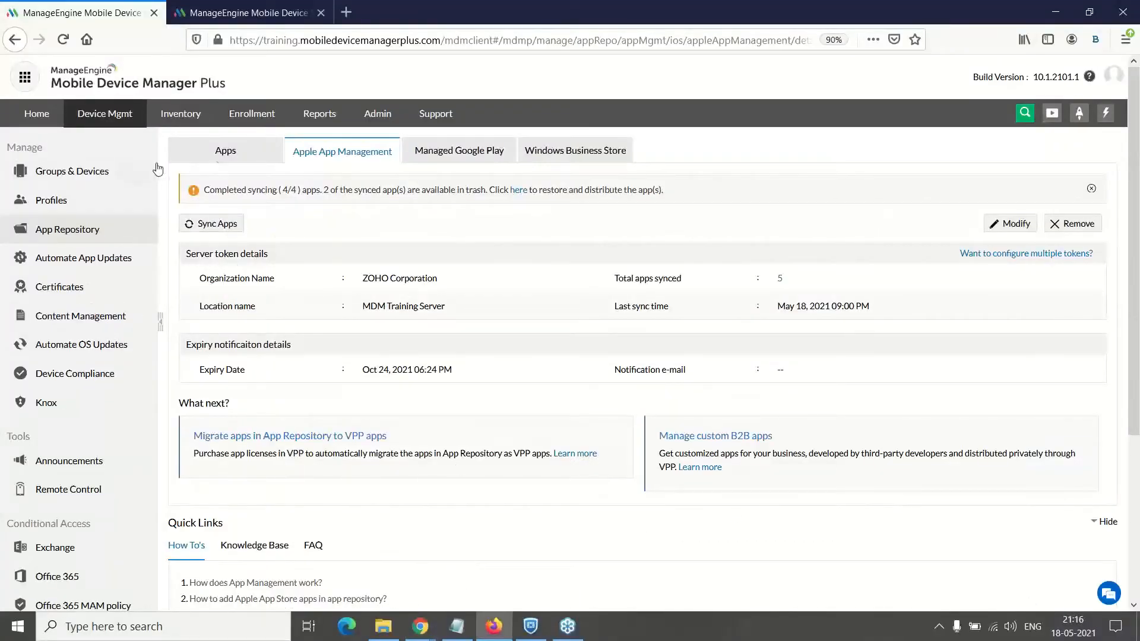
# Search the App Repository's app list by app name for "Zoho crm"
pyautogui.click(222, 152)
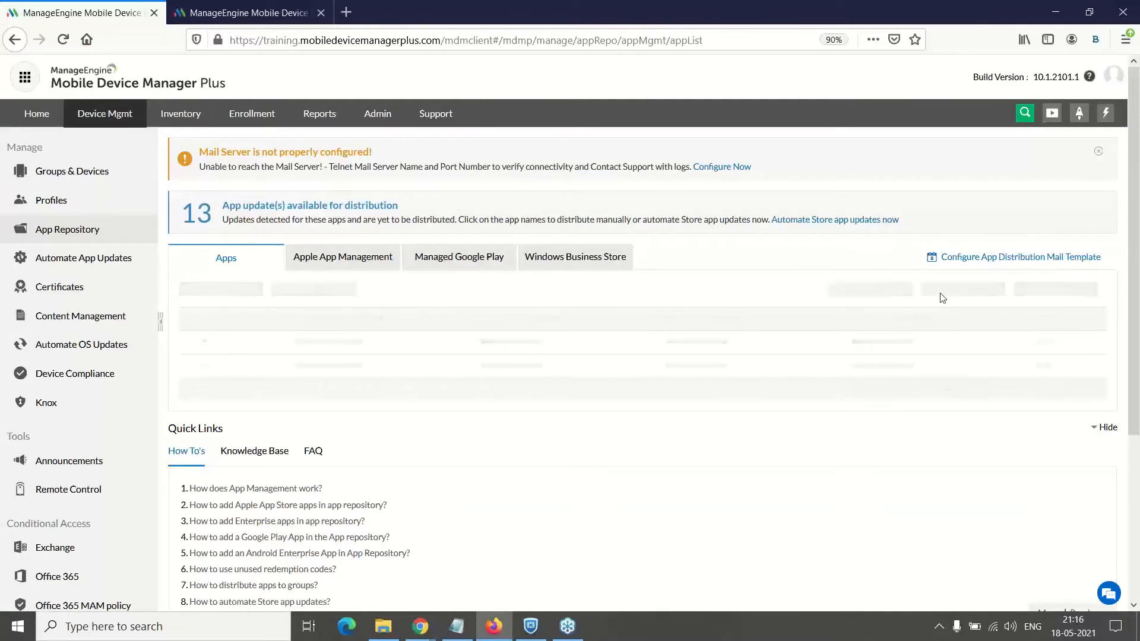
pyautogui.click(1021, 290)
pyautogui.click(314, 344)
pyautogui.write('Z')
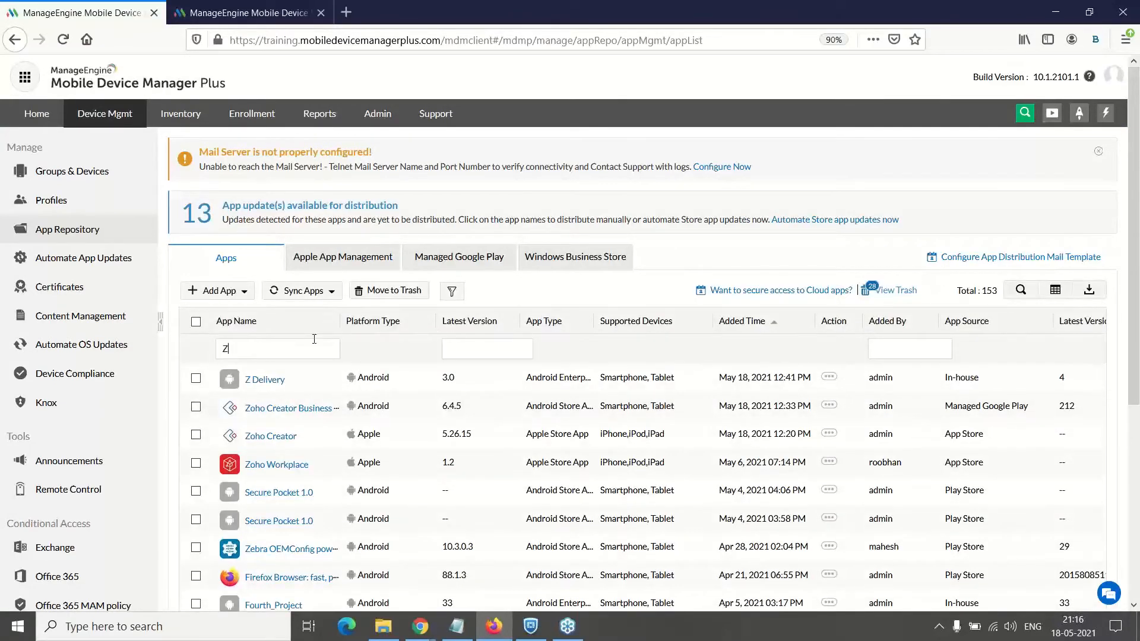
pyautogui.write('oho crm')
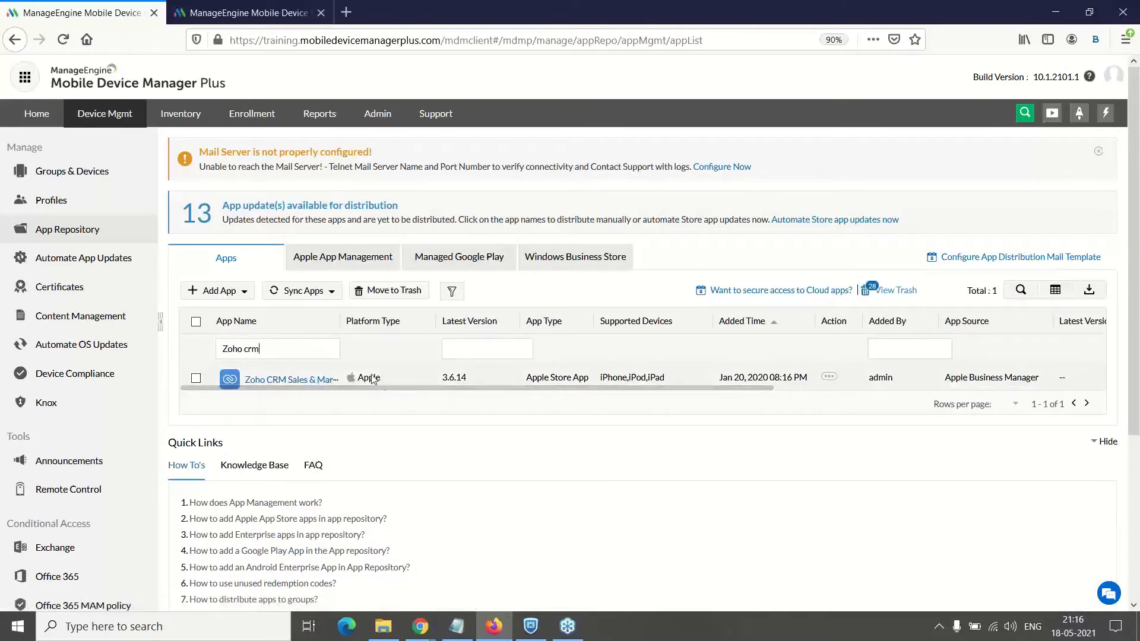
# List the managed devices under Groups & Devices and filter them by the Apple platform
pyautogui.click(87, 171)
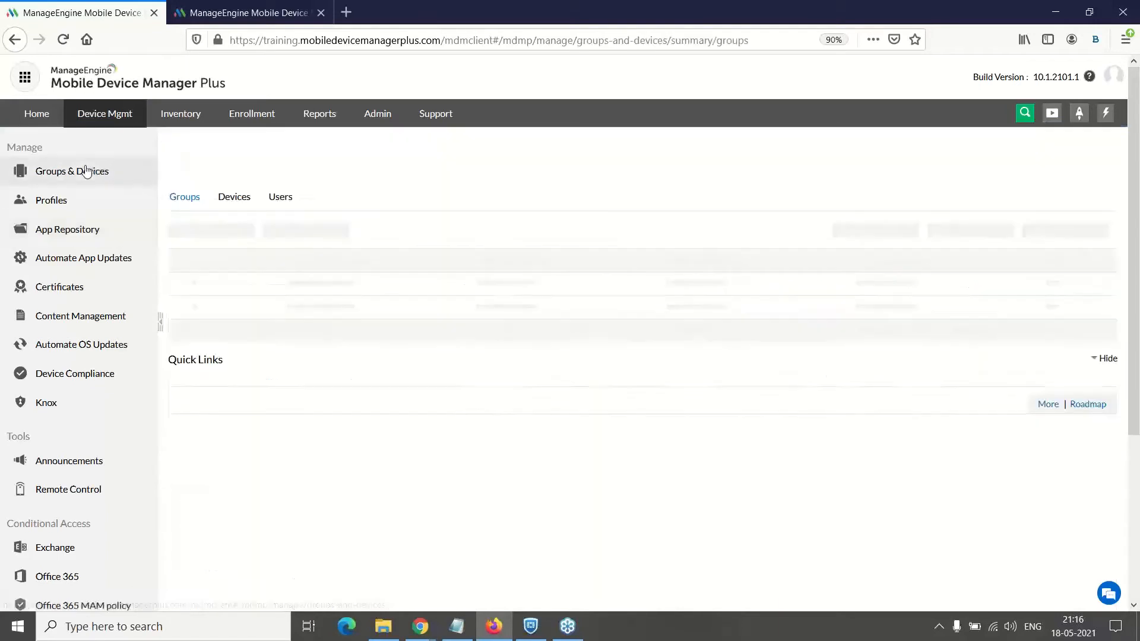
pyautogui.click(240, 205)
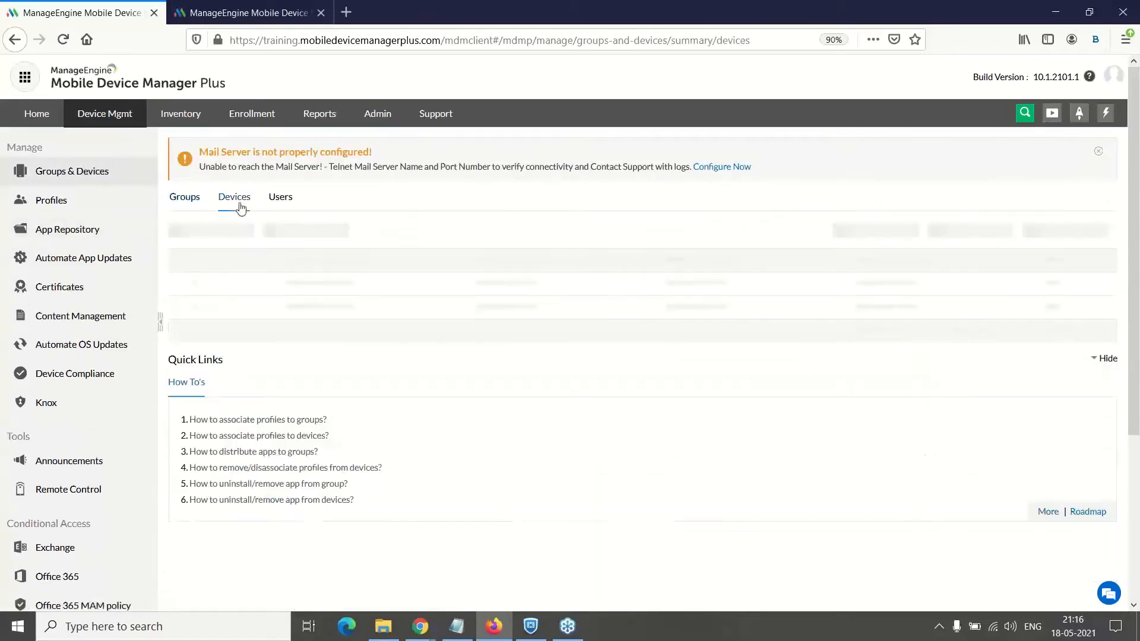
pyautogui.click(342, 233)
pyautogui.moveTo(422, 259)
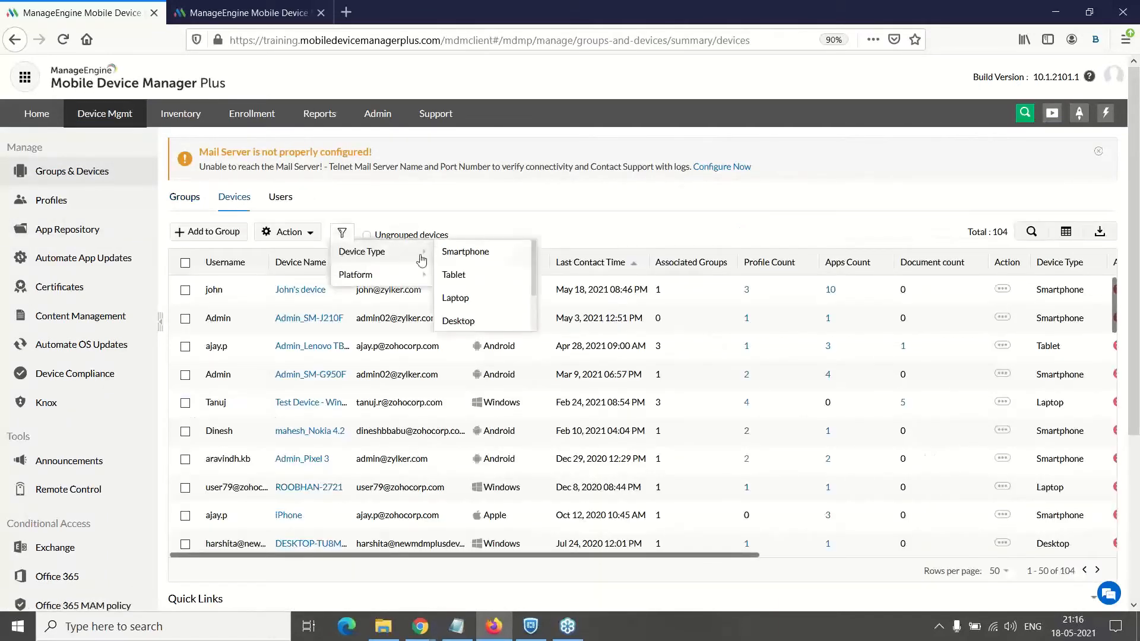
pyautogui.click(456, 278)
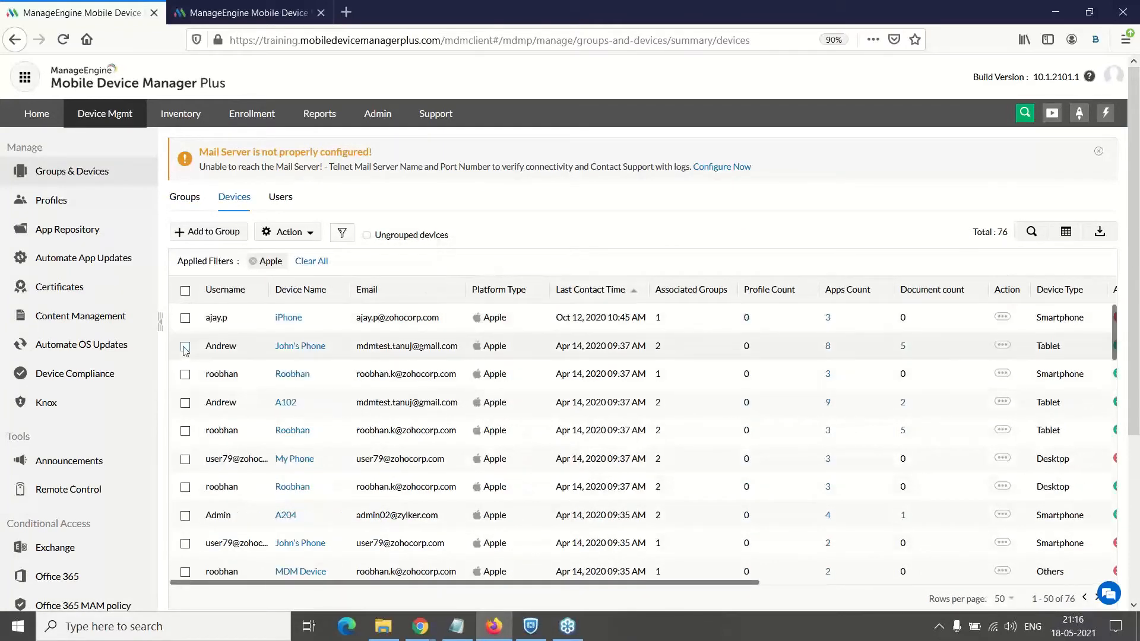
# Select the second device in the Apple list, start distributing apps to it and show its distributed apps
pyautogui.click(185, 348)
pyautogui.click(286, 231)
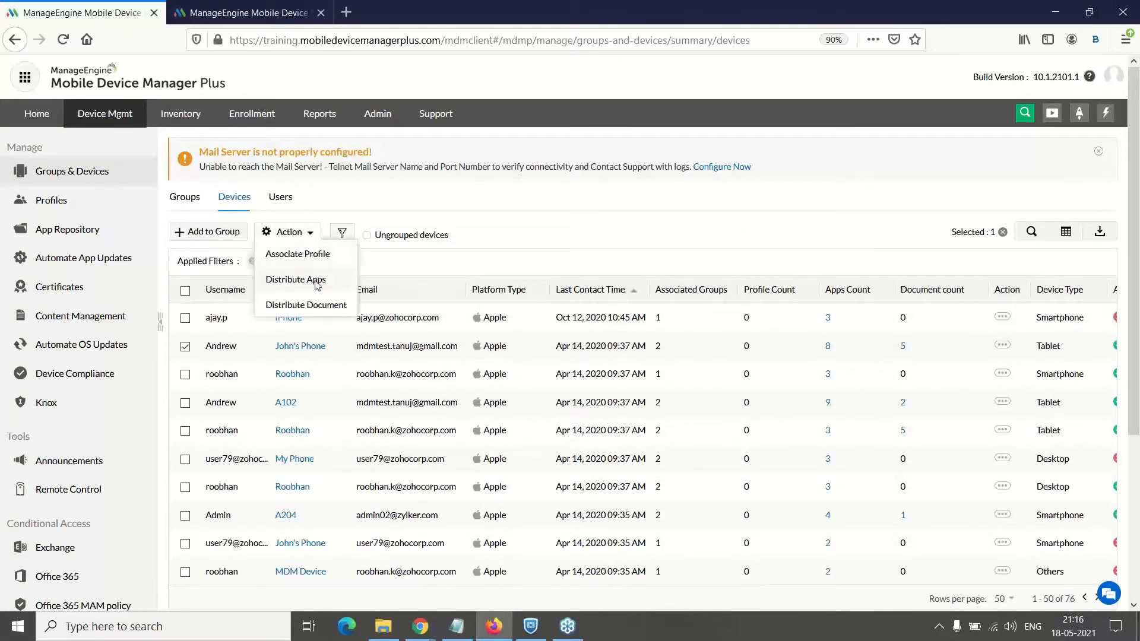
pyautogui.click(317, 283)
pyautogui.click(390, 153)
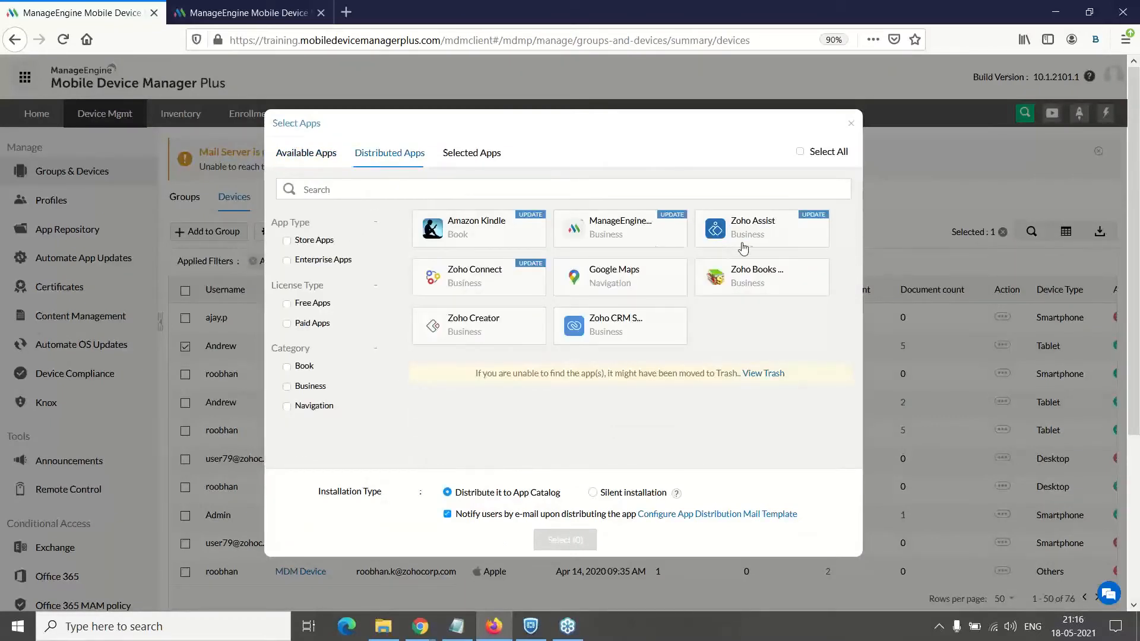
# Choose the Zoho CRM app with the "Silent installation" type and confirm the app selection
pyautogui.click(618, 332)
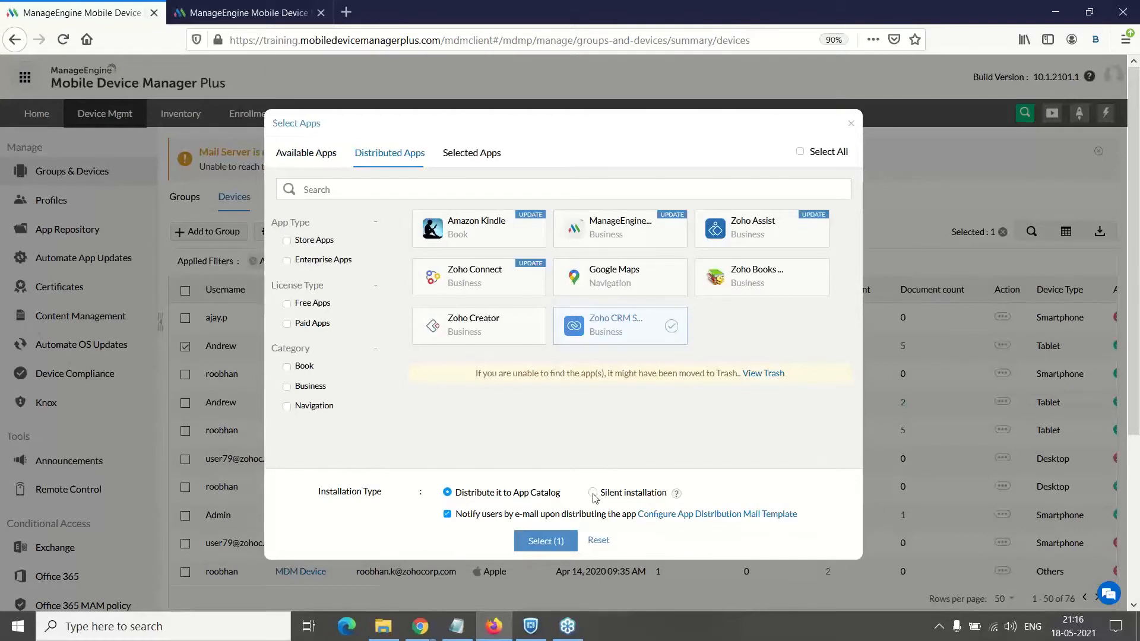
pyautogui.click(594, 493)
pyautogui.moveTo(599, 495); pyautogui.dragTo(666, 499)
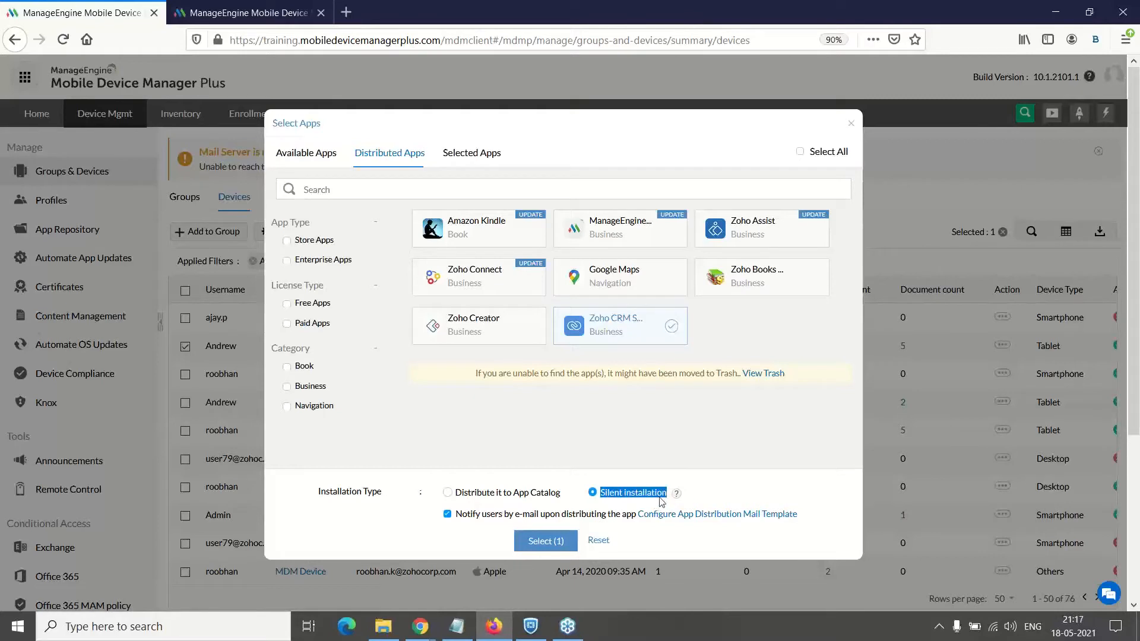
pyautogui.click(633, 504)
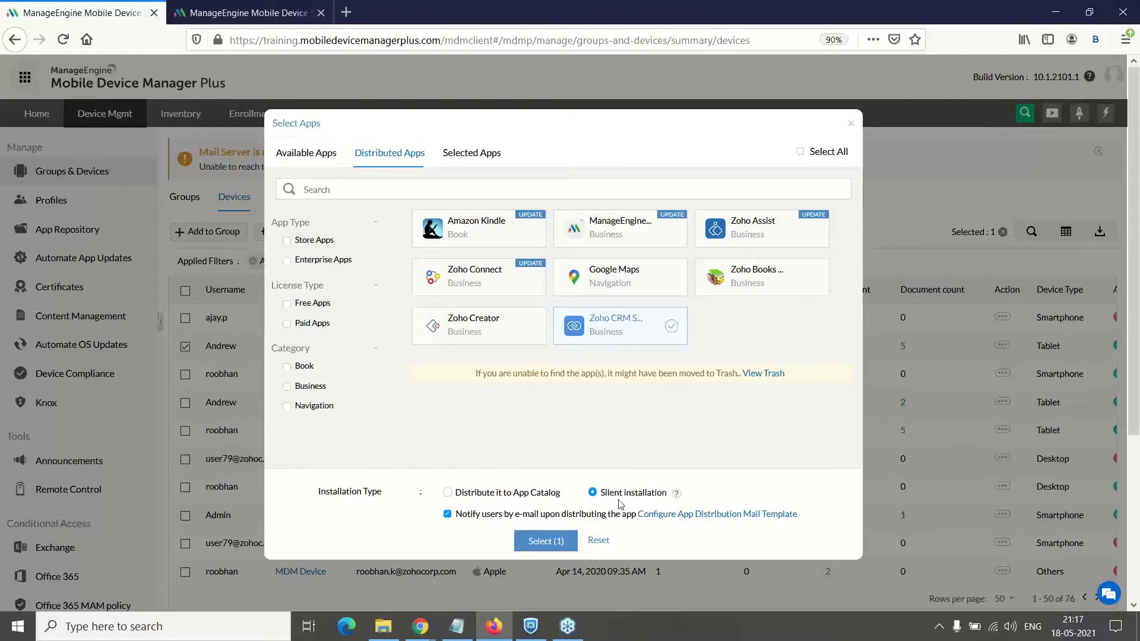
pyautogui.click(551, 542)
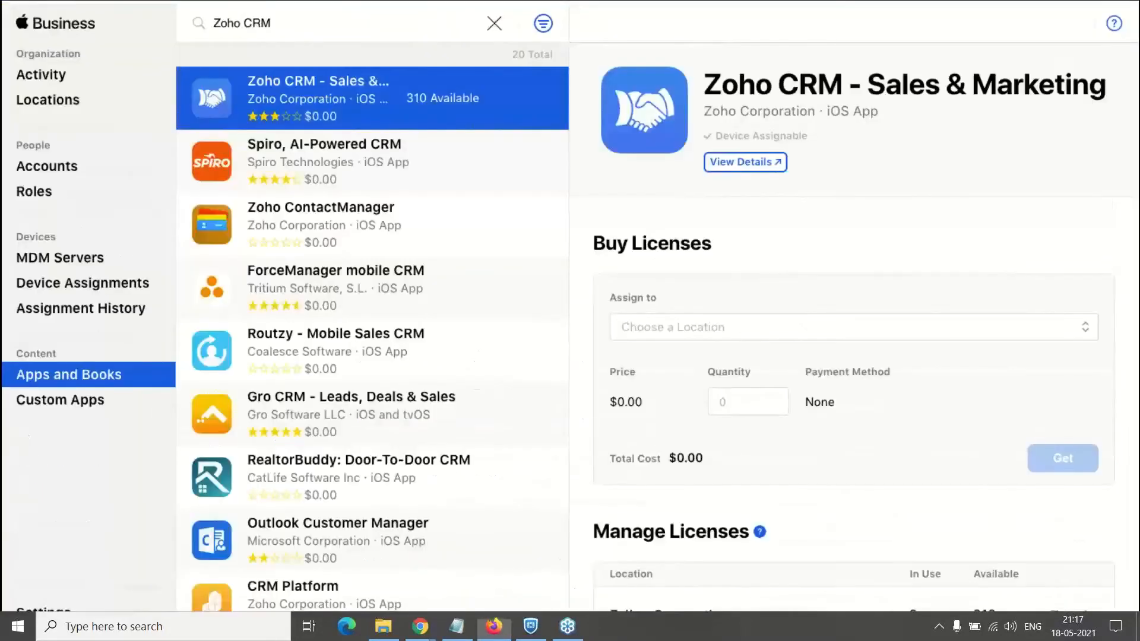
pyautogui.press('Right')
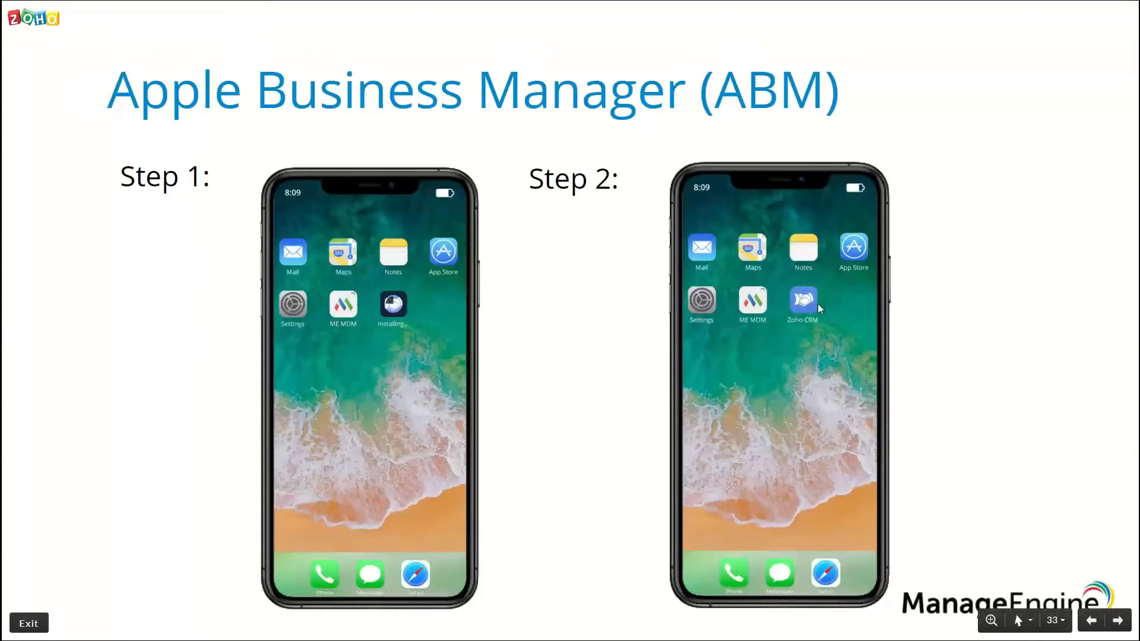
pyautogui.press('Right')
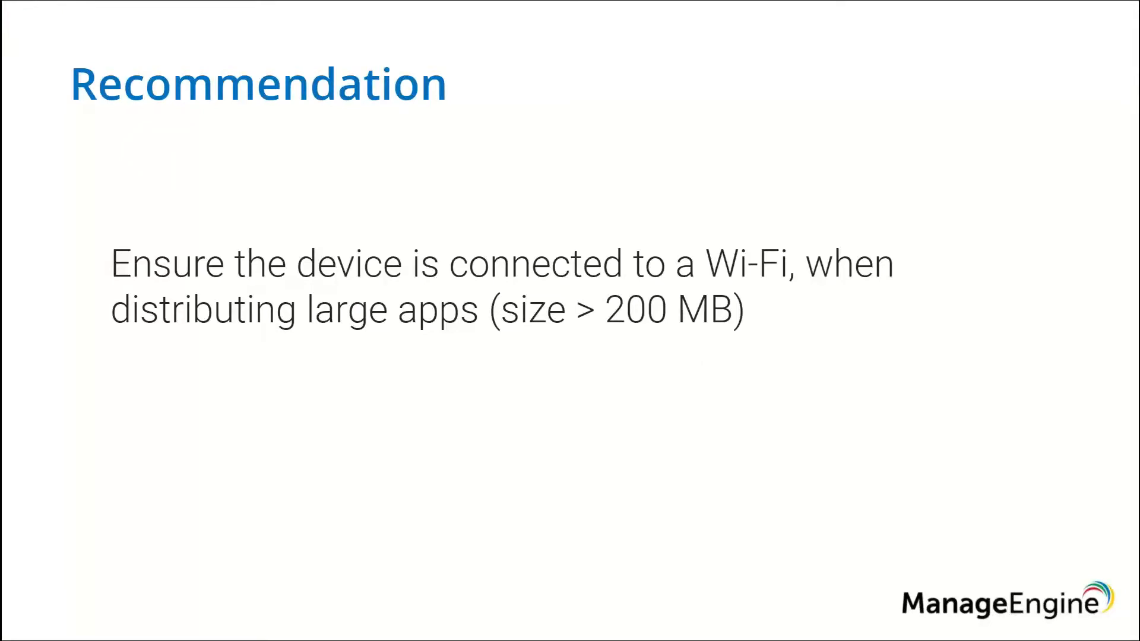
pyautogui.press('Right')
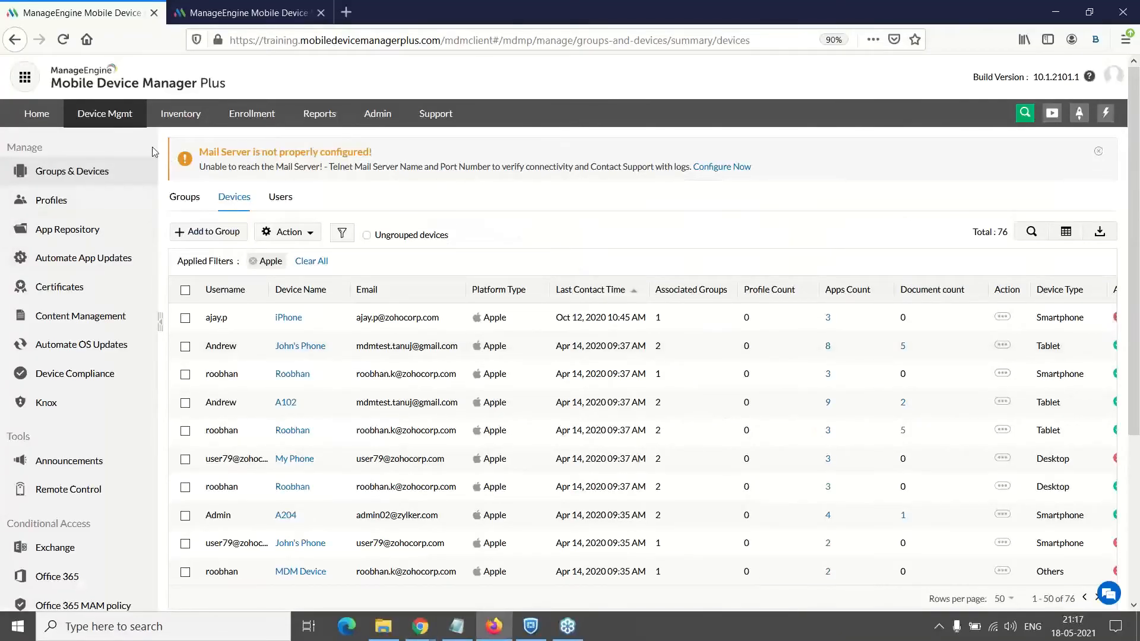
# Switch to the free-edition browser tab and show the Managed Google Play registration options in the App Repository
pyautogui.click(249, 13)
pyautogui.scroll(1, 135, 240)
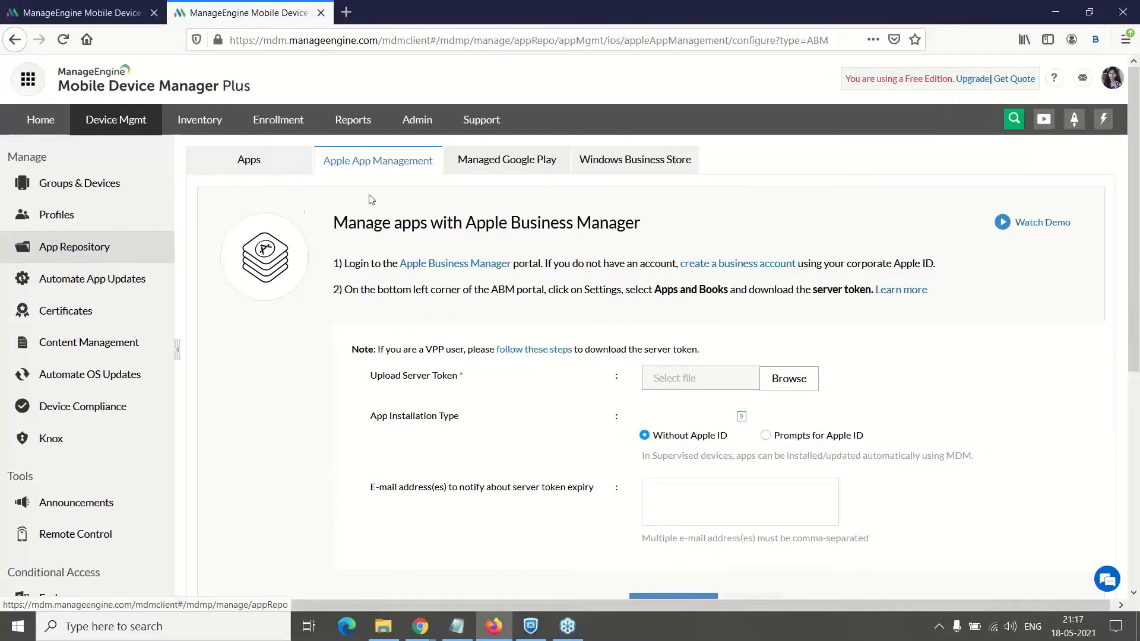
pyautogui.click(501, 165)
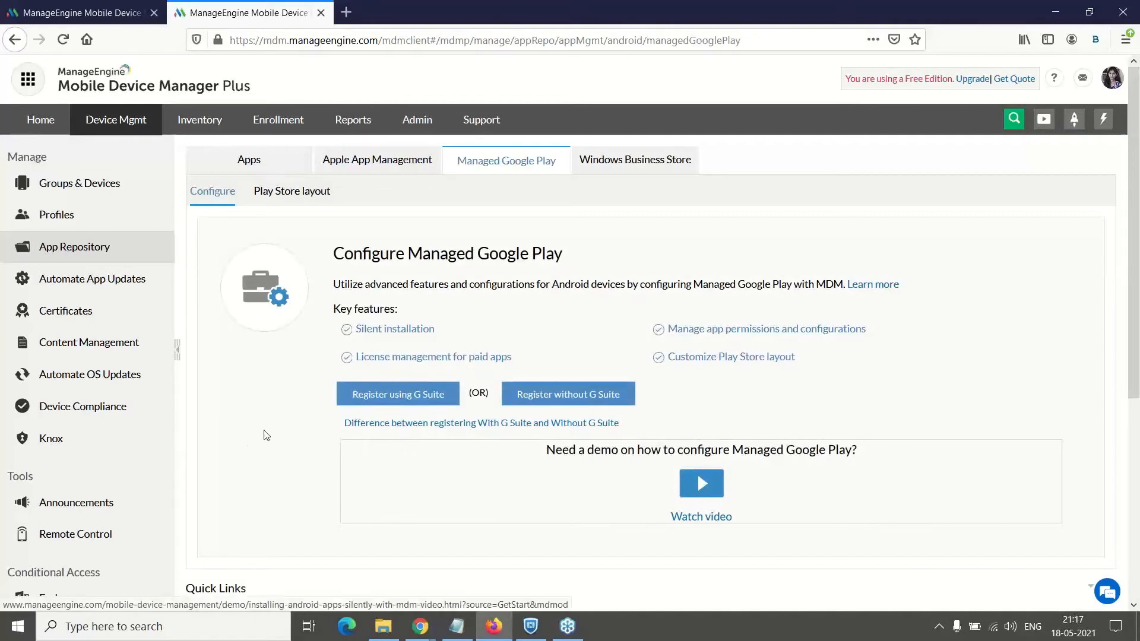
pyautogui.scroll(-3, 272, 431)
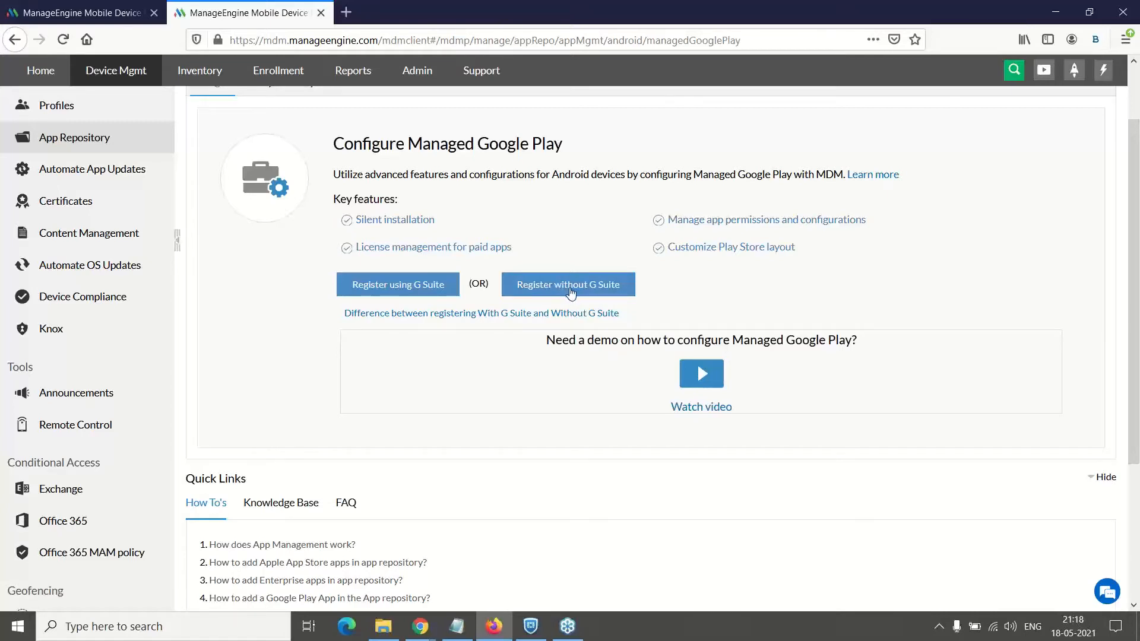
pyautogui.hotkey('alt', 'Tab')
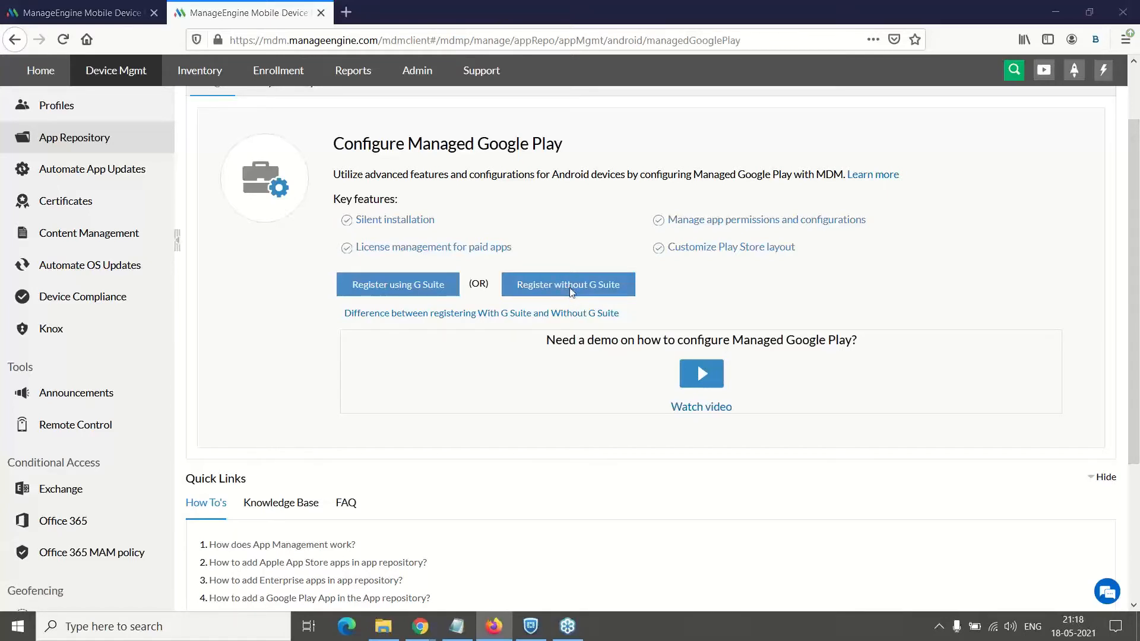
pyautogui.press('Right')
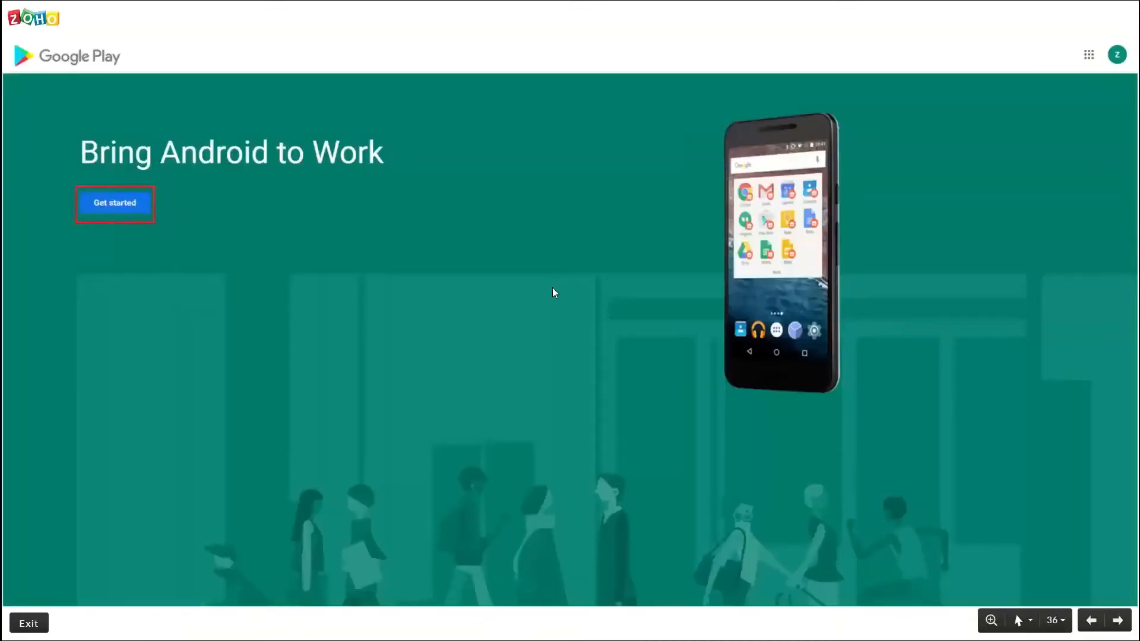
pyautogui.click(130, 208)
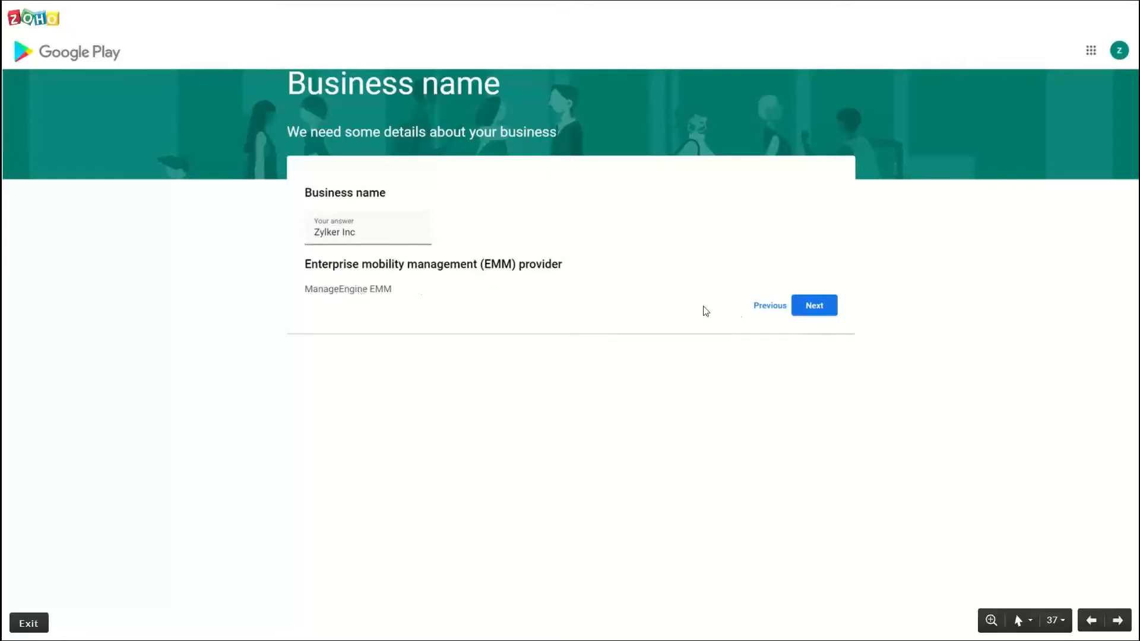
# Complete the Managed Google Play registration for Zylker Inc, confirming the contact details with the agreement accepted
pyautogui.click(811, 314)
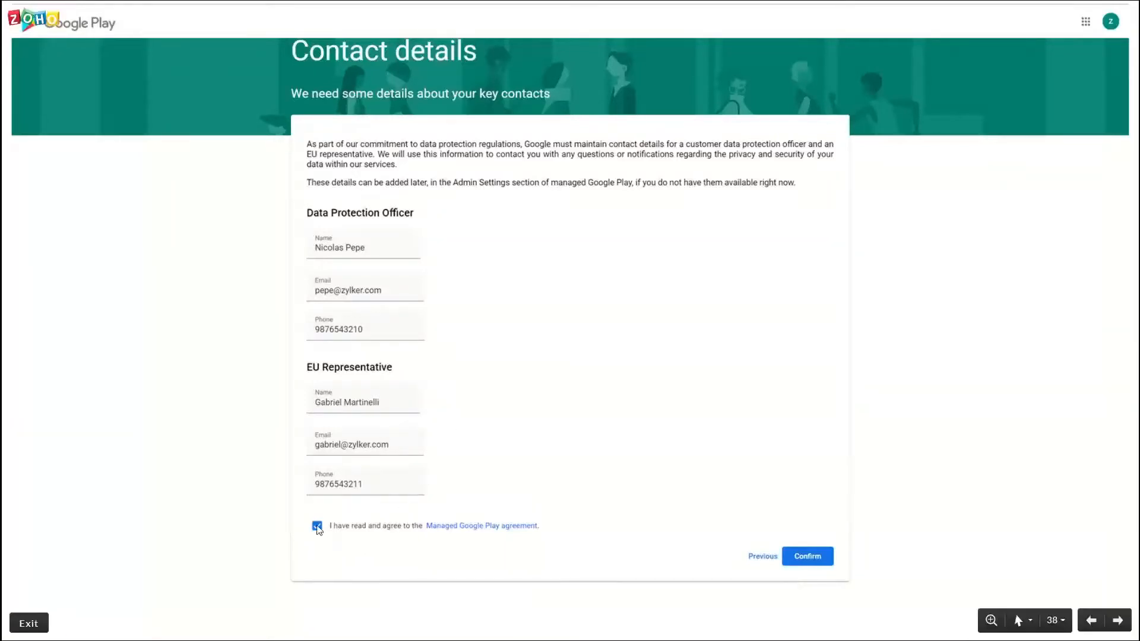
pyautogui.click(799, 554)
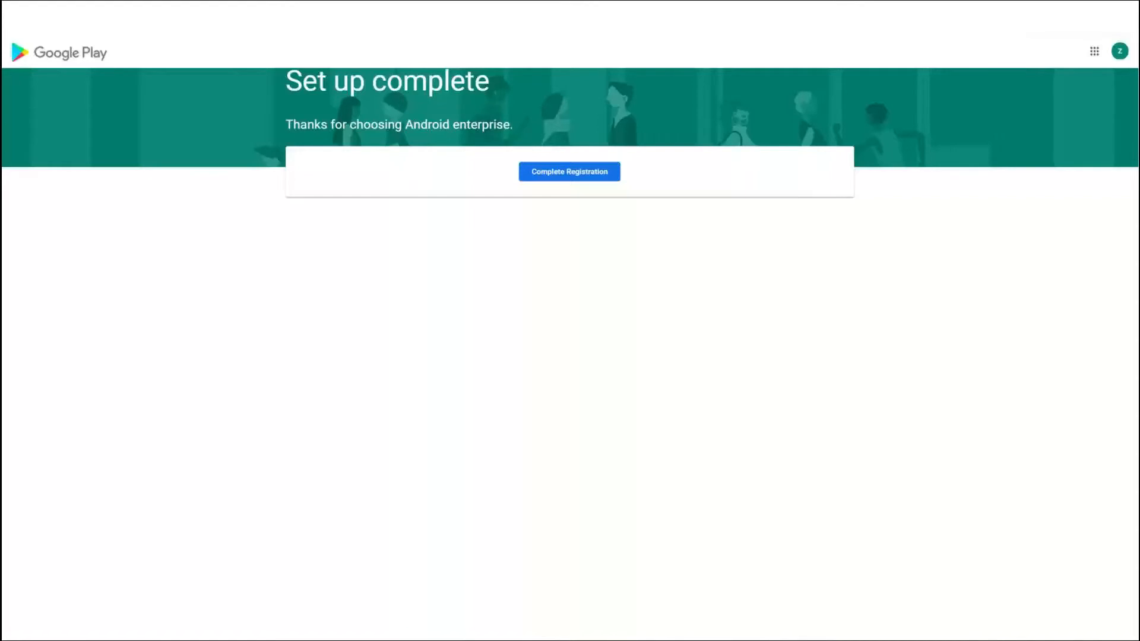
pyautogui.click(587, 175)
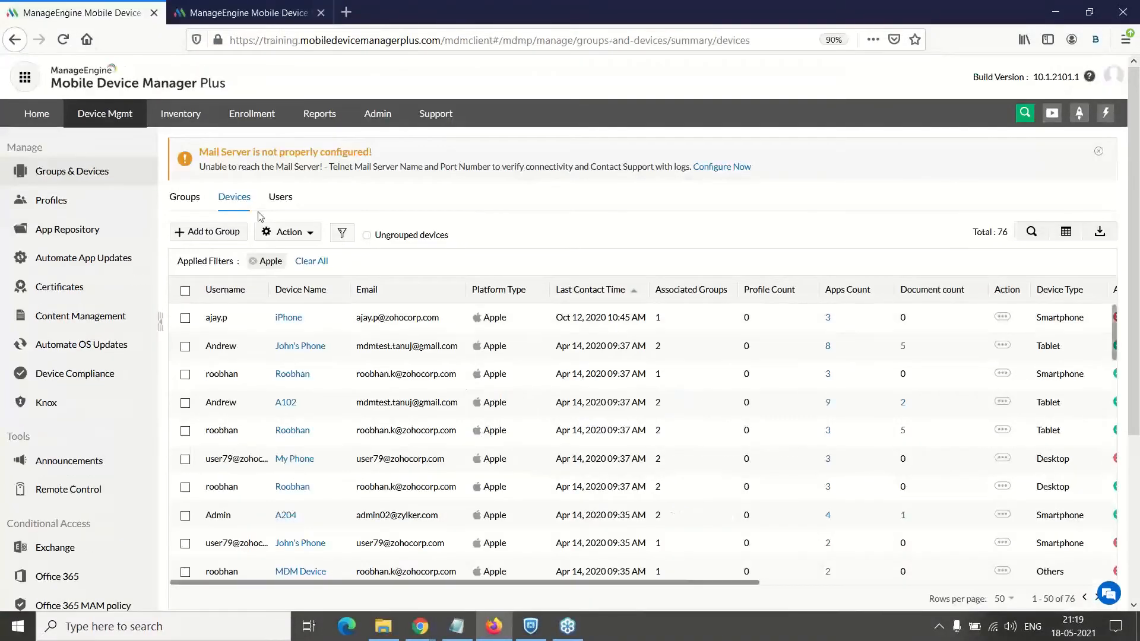
# Show the Managed Google Play account details in the App Repository, highlight the account type and start adding apps
pyautogui.click(98, 237)
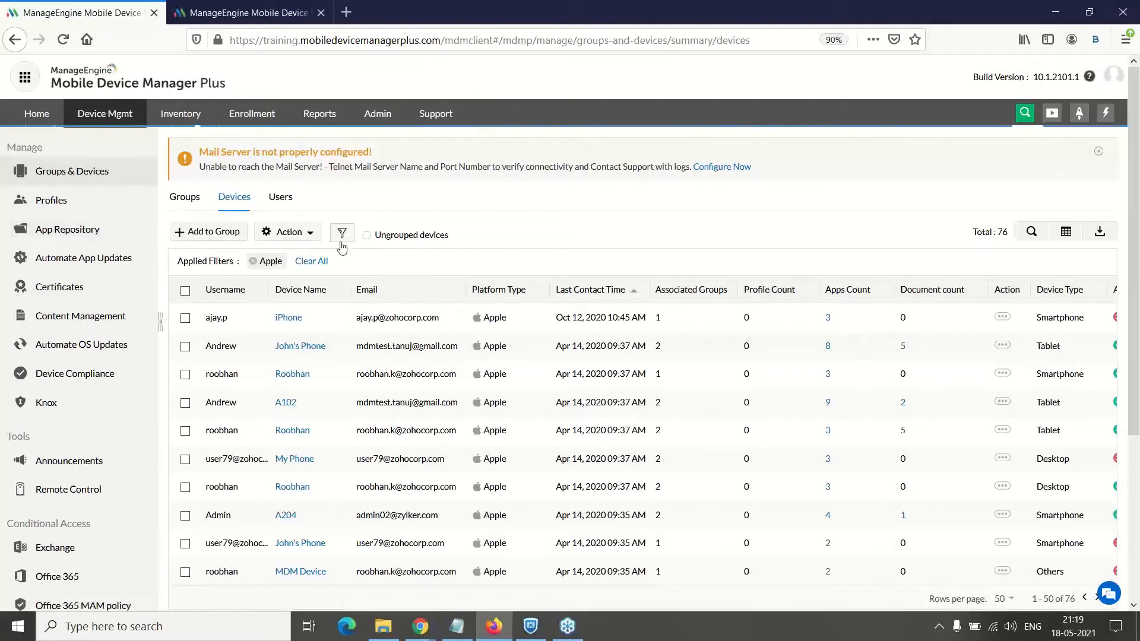
pyautogui.click(465, 255)
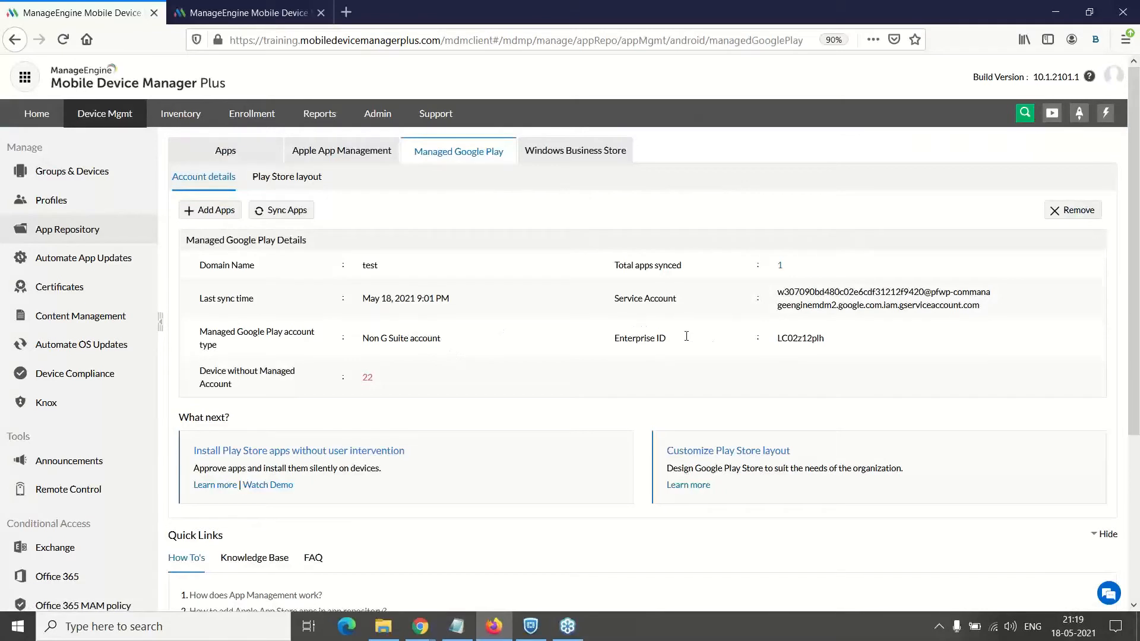
pyautogui.moveTo(446, 340); pyautogui.dragTo(360, 343)
pyautogui.click(470, 306)
pyautogui.click(224, 211)
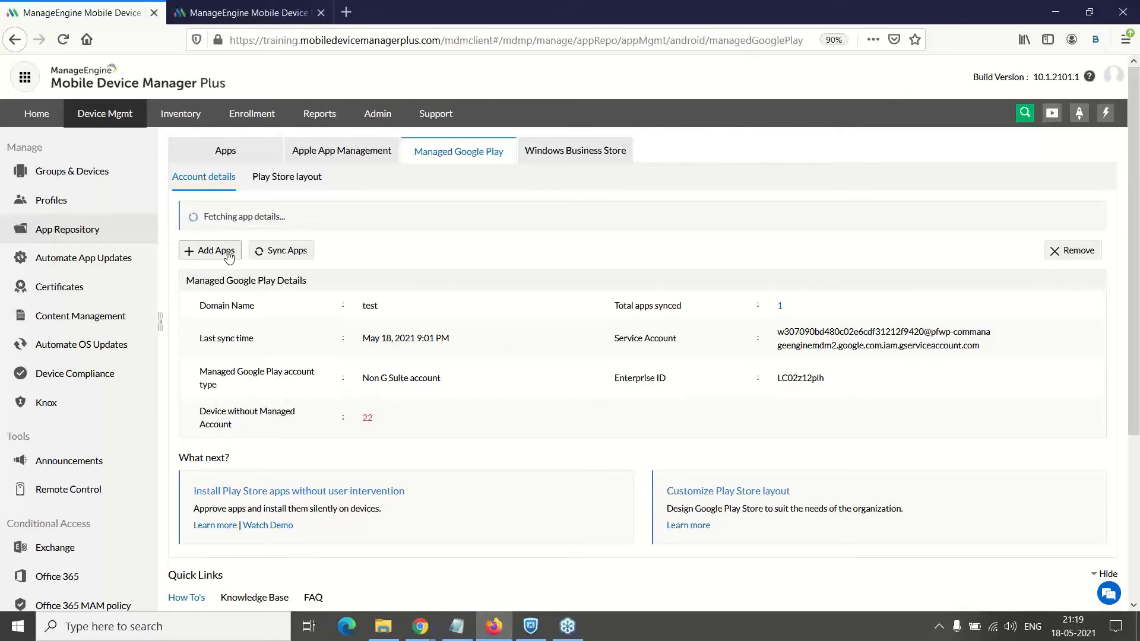
# Search the app list for "Zoho creator" and open the permissions of the Android app Zoho Creator Business Process Automation
pyautogui.click(224, 152)
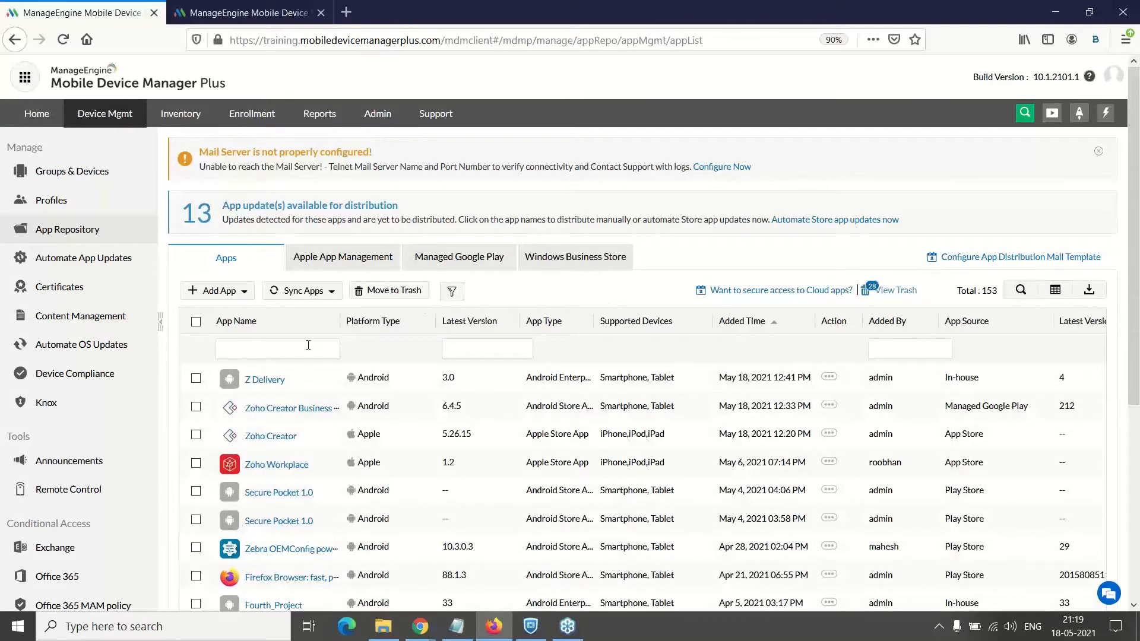
pyautogui.write('Zoho creator')
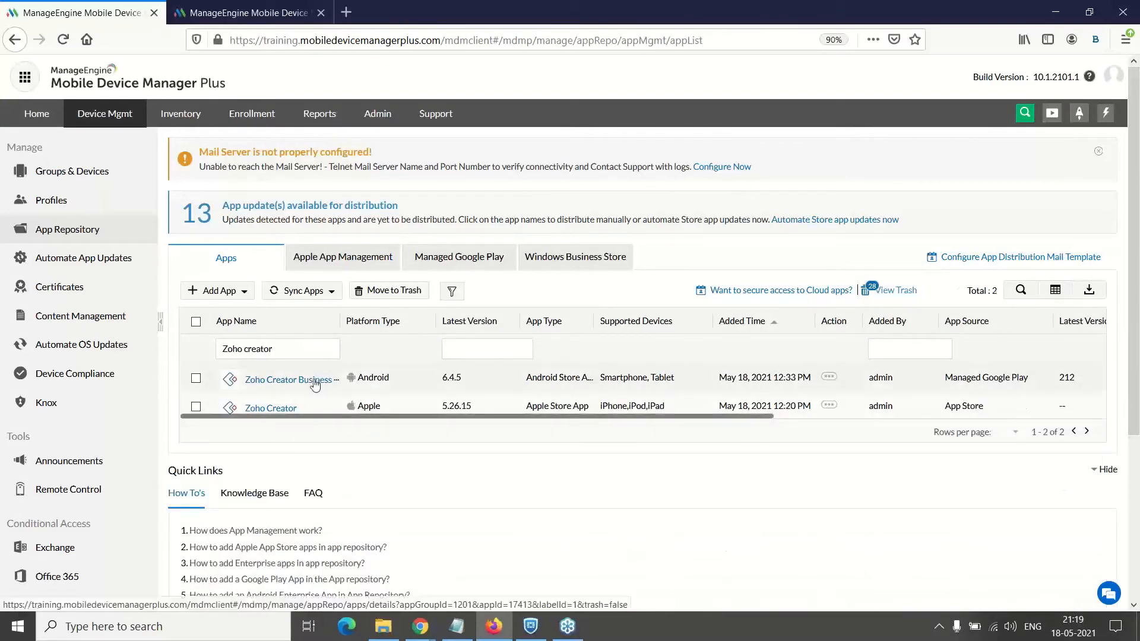
pyautogui.click(313, 381)
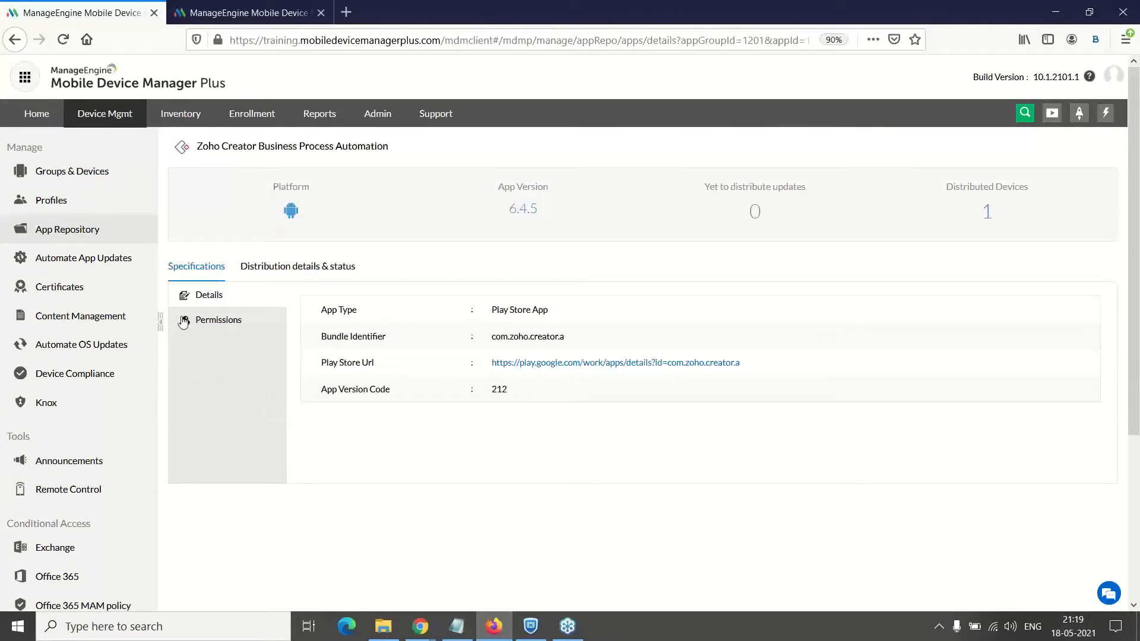
pyautogui.click(233, 325)
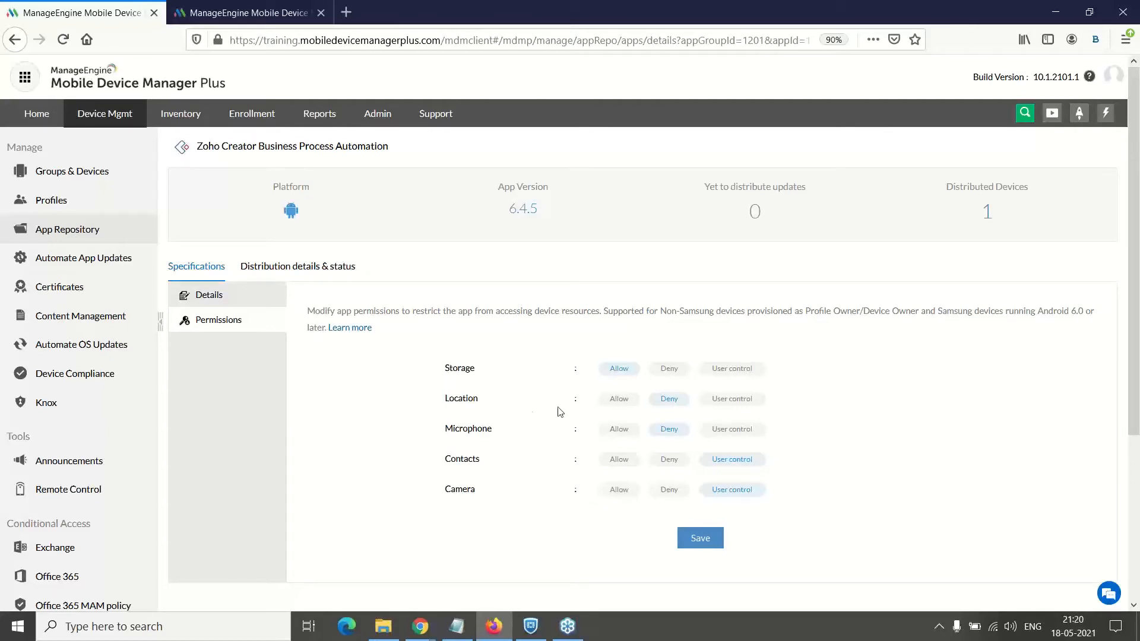
# Set the app's storage, location and microphone permissions to User control and its contacts permission to Allow
pyautogui.click(617, 408)
pyautogui.click(620, 461)
pyautogui.click(739, 371)
pyautogui.click(737, 405)
pyautogui.click(732, 439)
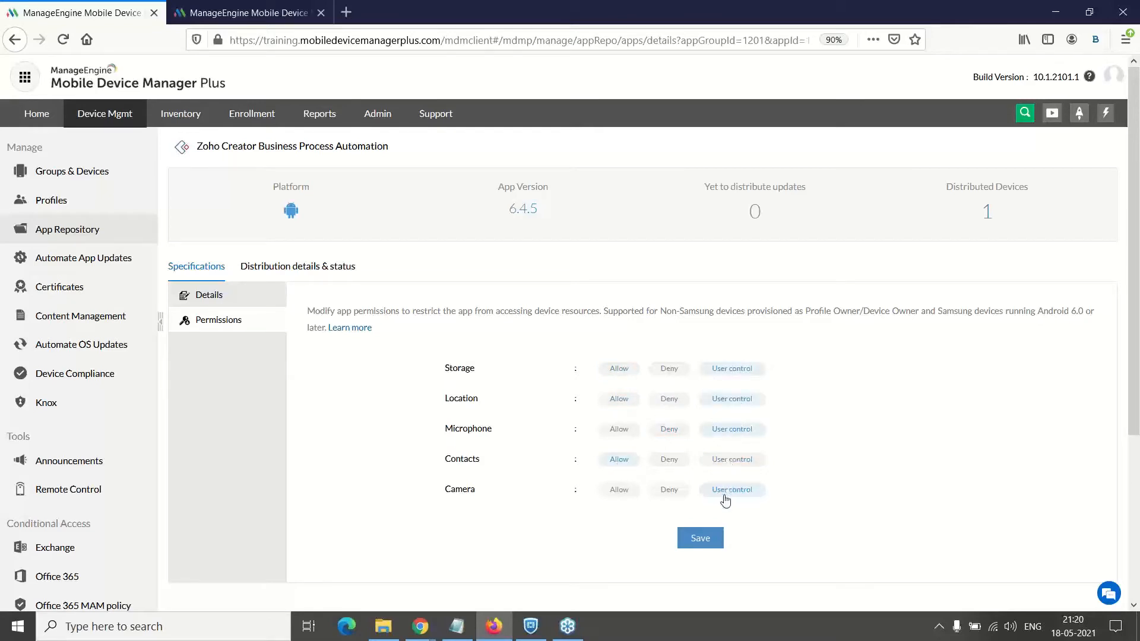
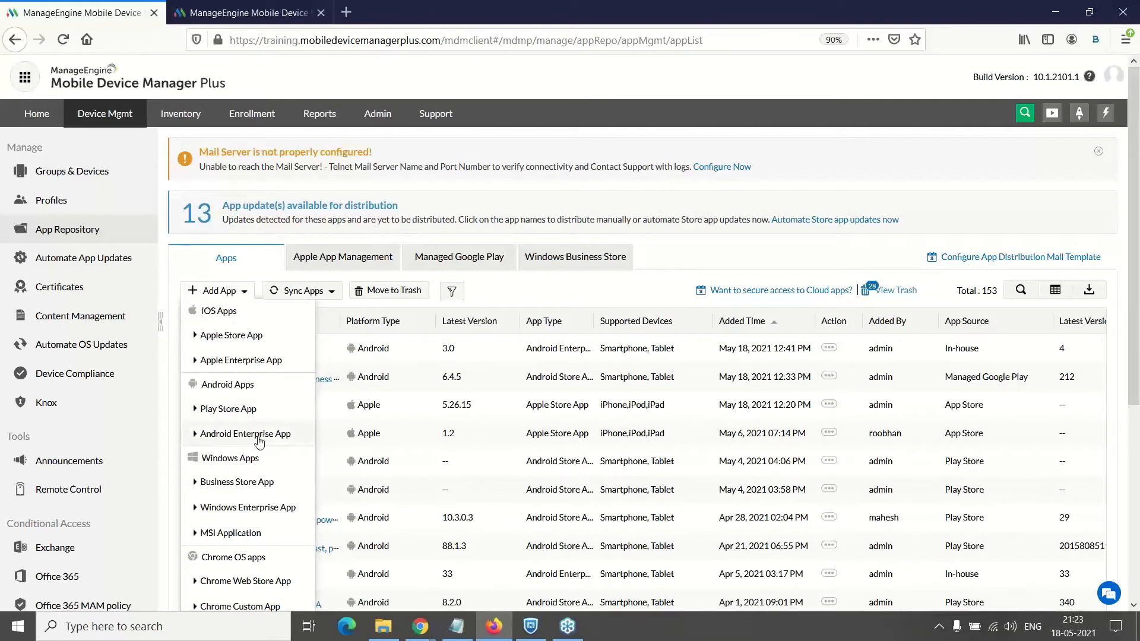
# Try to upload Z_Delivery_2.01.apk from the Desktop's Webinar folder as an Android Enterprise App, and go back to the App Repository
pyautogui.click(260, 441)
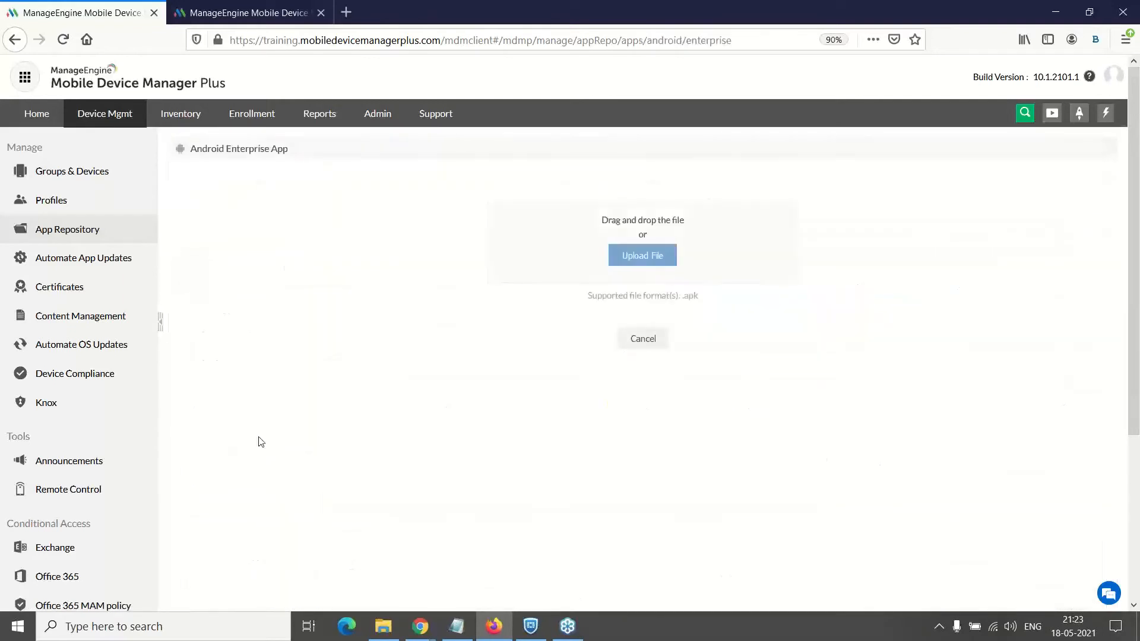
pyautogui.click(655, 262)
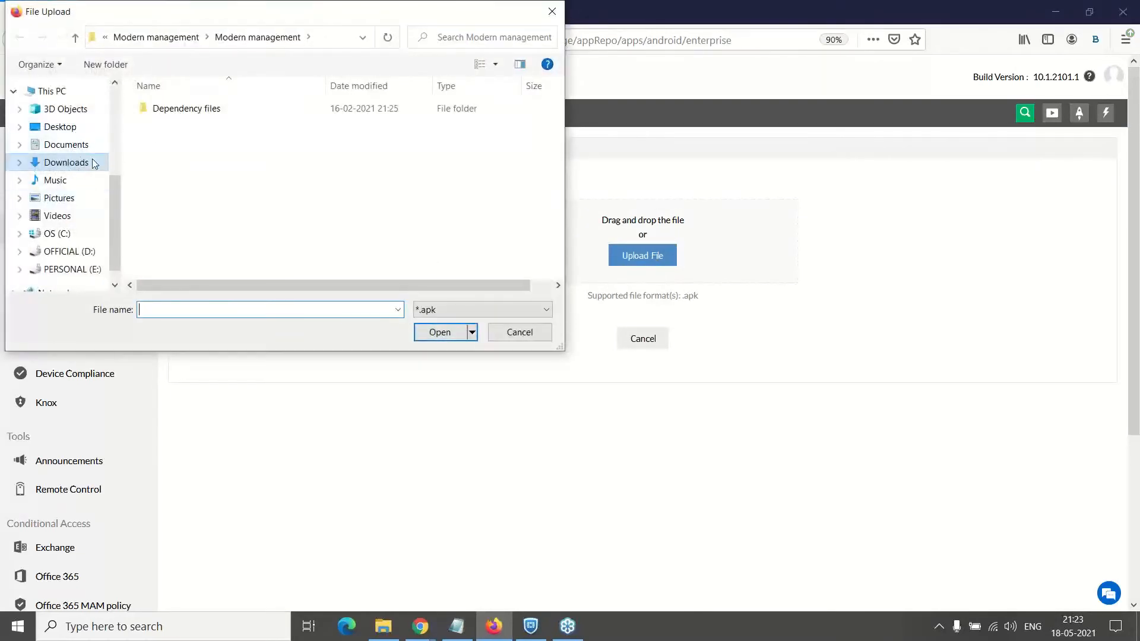
pyautogui.click(74, 127)
pyautogui.doubleClick(182, 124)
pyautogui.click(249, 109)
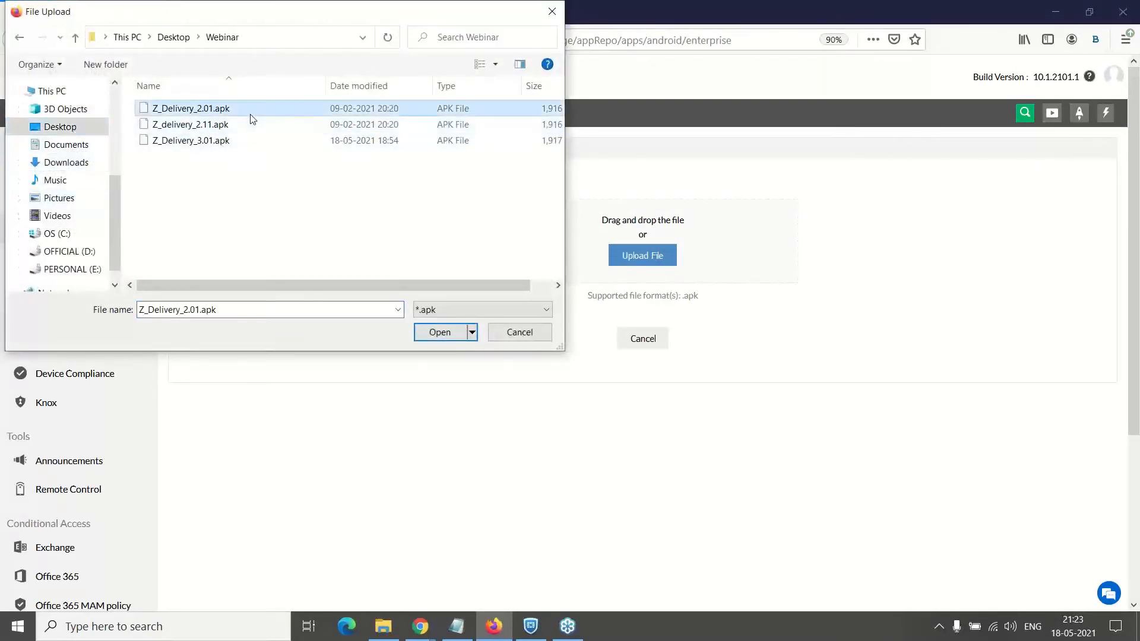
pyautogui.click(439, 334)
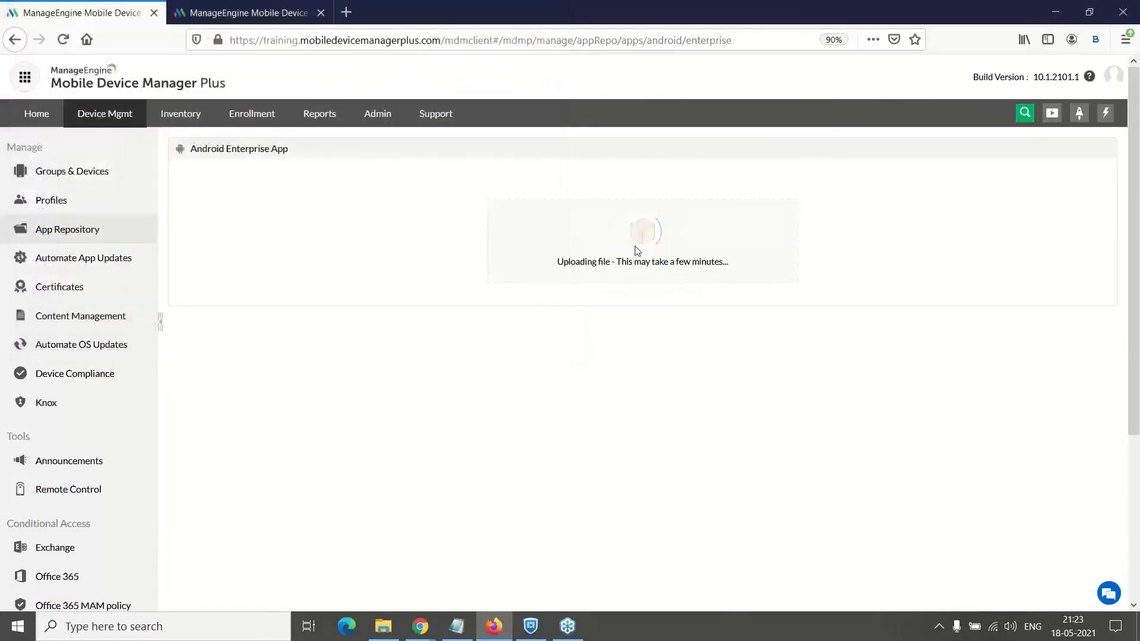
pyautogui.click(72, 232)
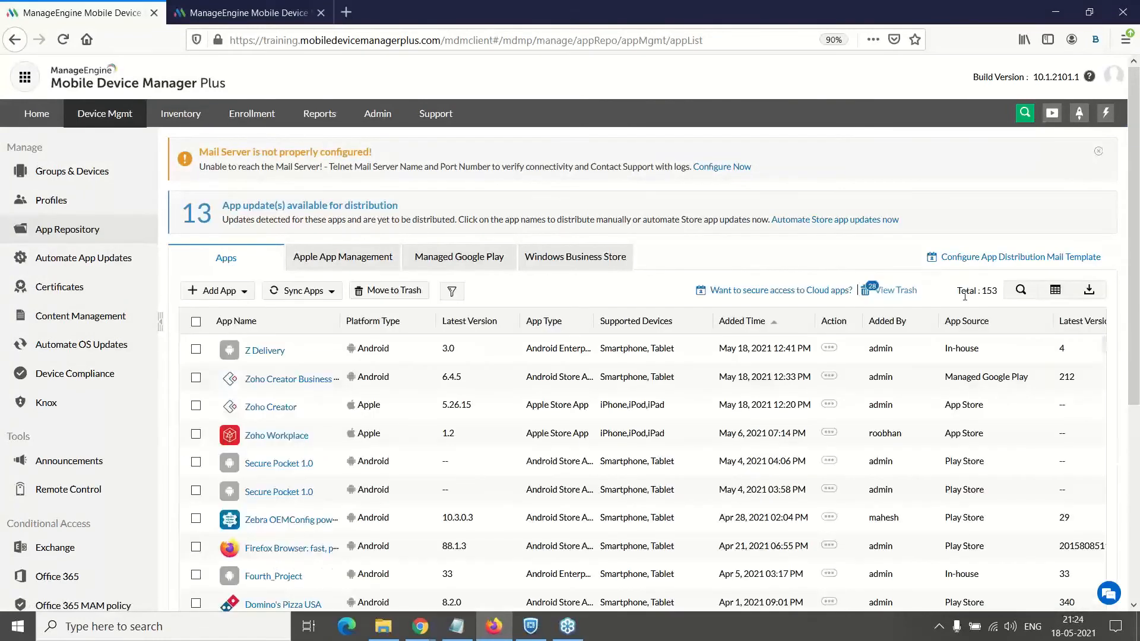
# Show the details of the Z Delivery app and return to the app list
pyautogui.click(1021, 290)
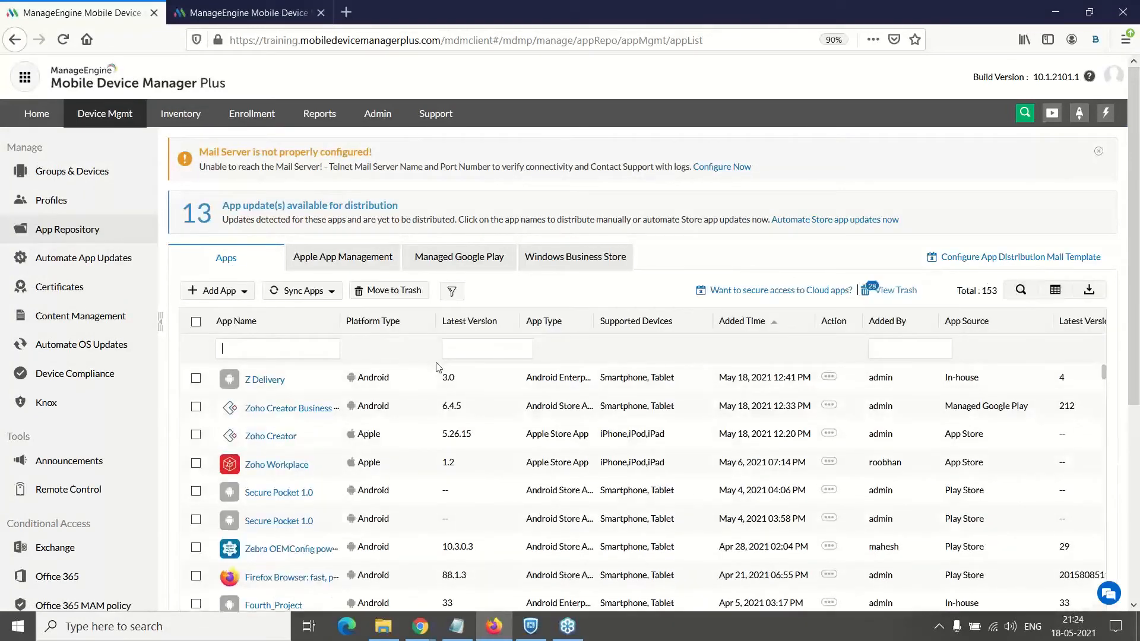
pyautogui.click(265, 380)
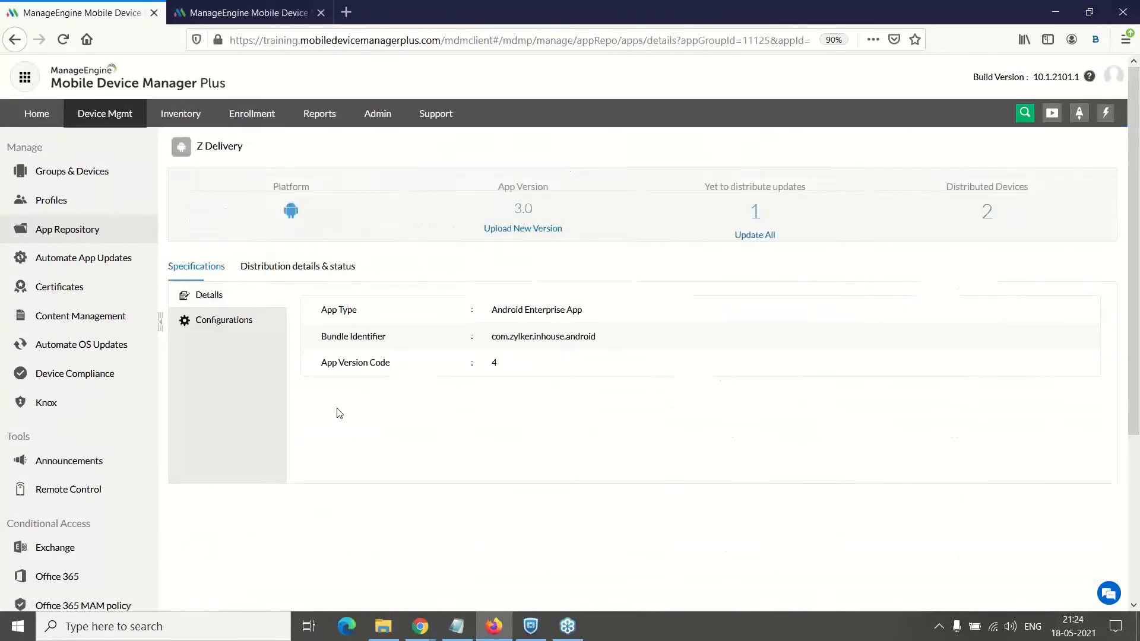
pyautogui.click(82, 234)
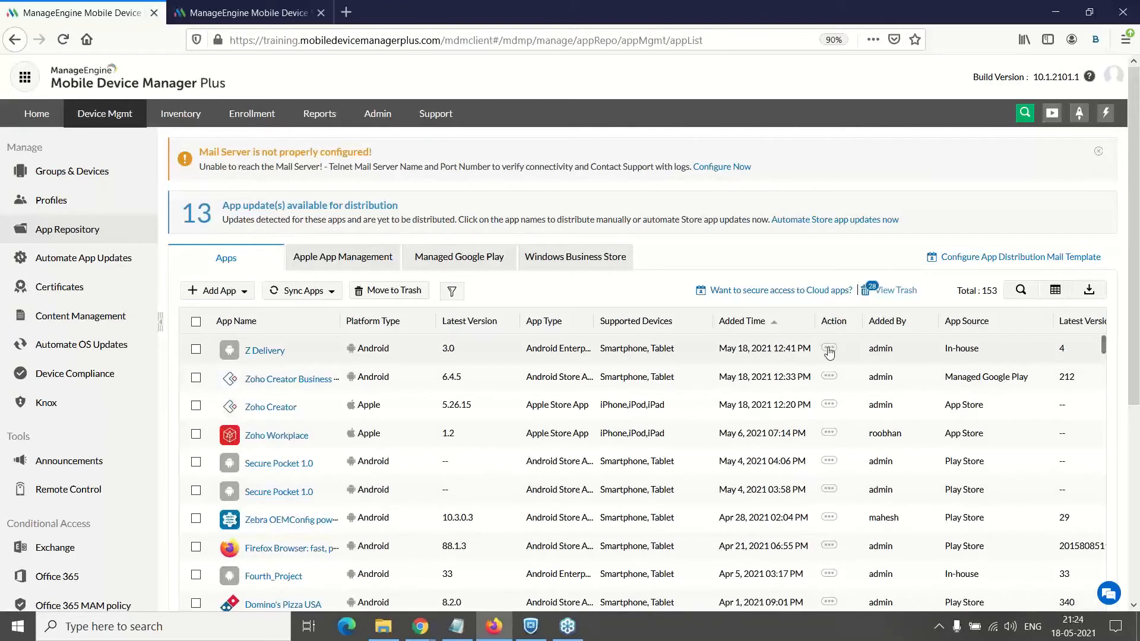
# Try to update the Z Delivery app by uploading Z_Delivery_3.01.apk as its new version
pyautogui.click(829, 350)
pyautogui.click(766, 376)
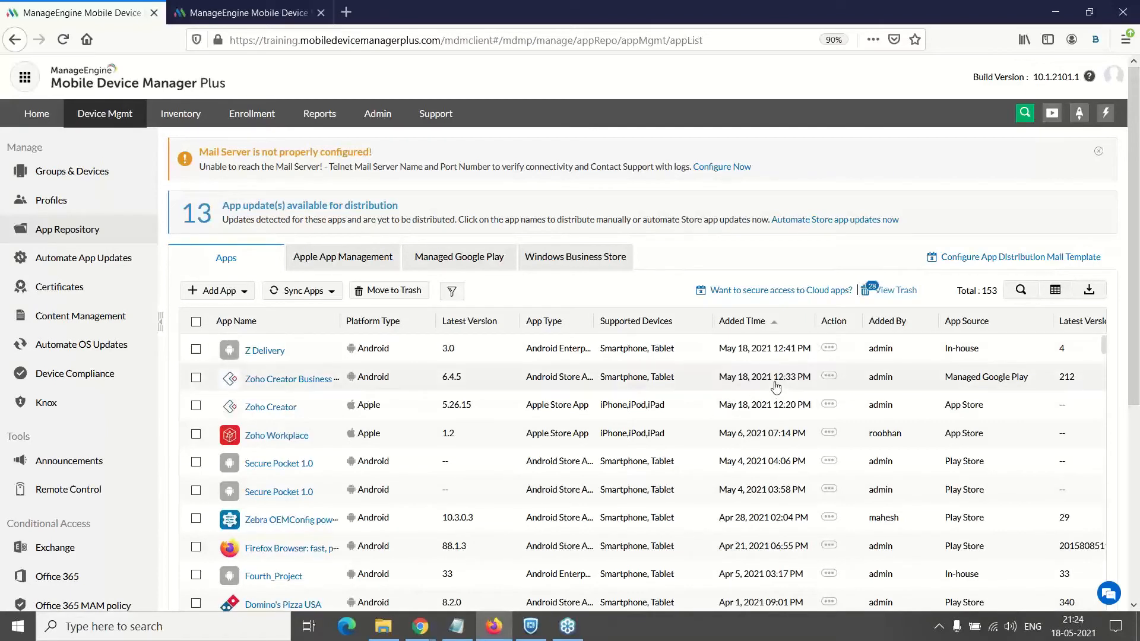
pyautogui.click(643, 256)
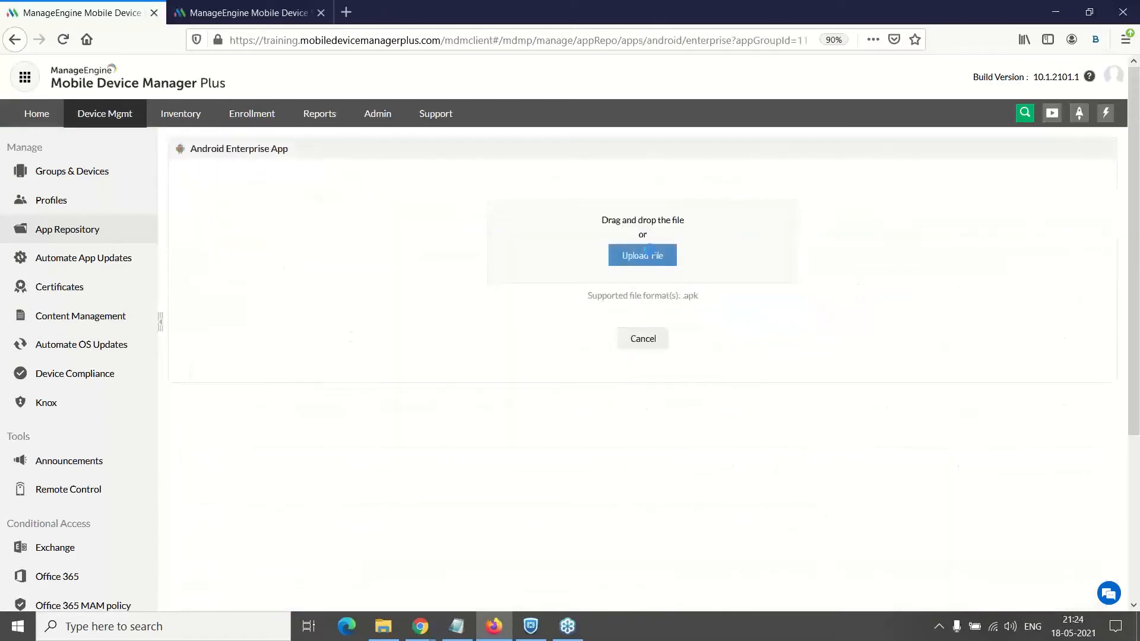
pyautogui.click(237, 141)
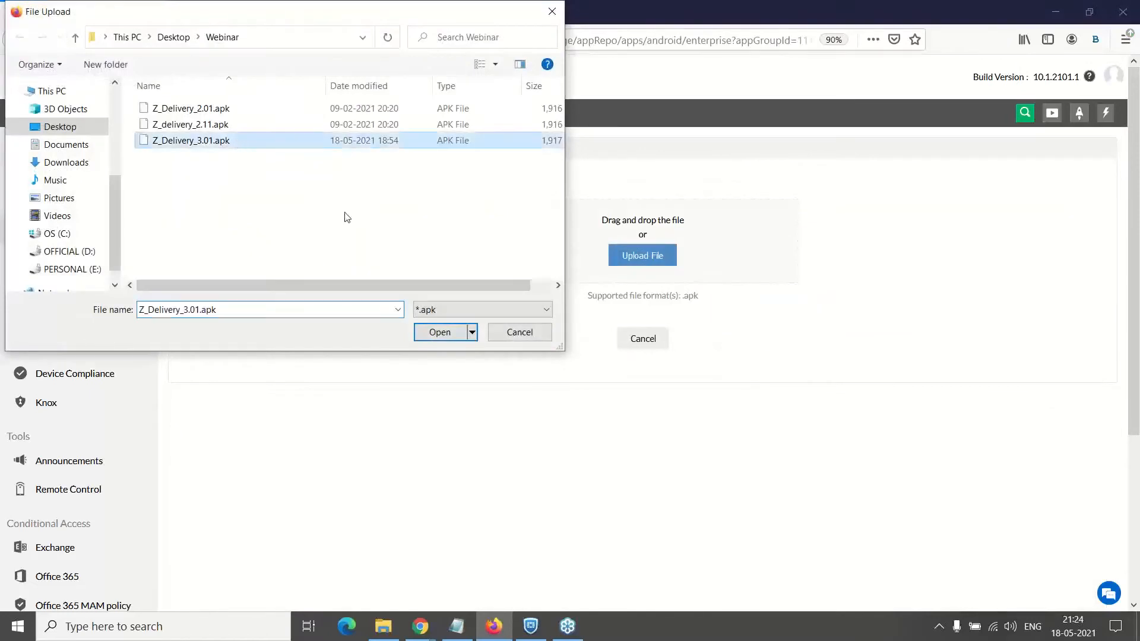
pyautogui.click(461, 332)
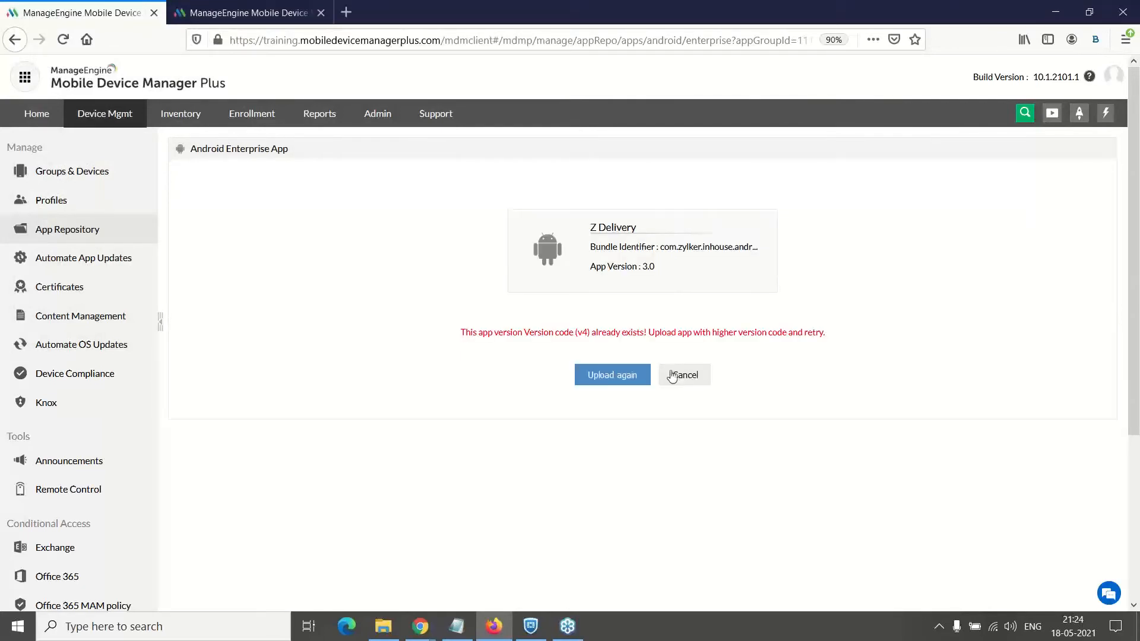
pyautogui.click(671, 377)
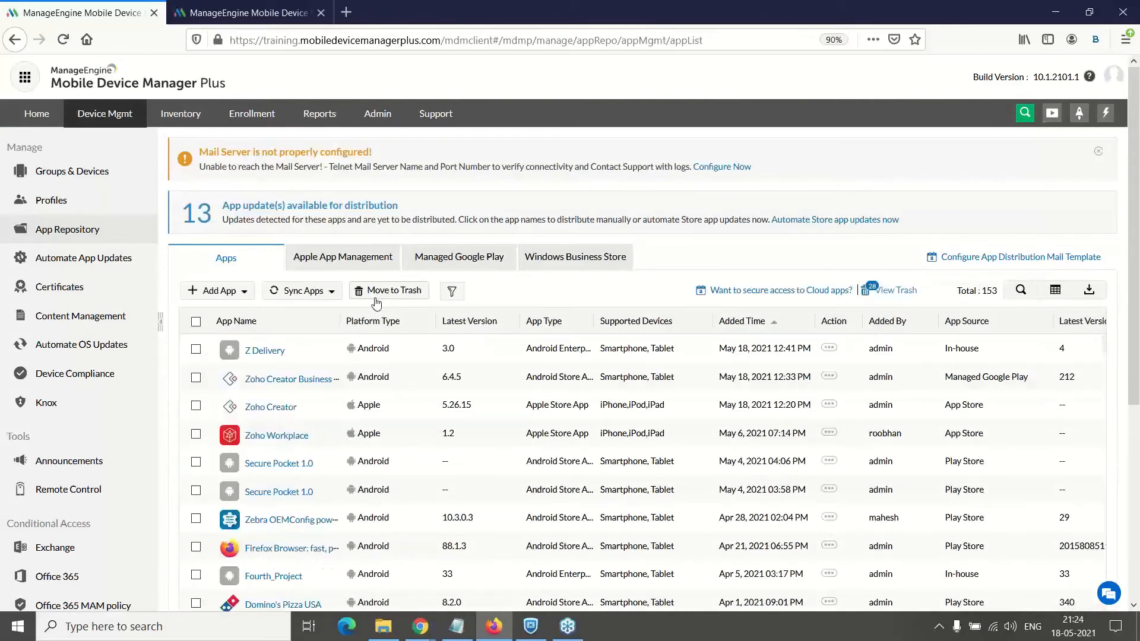
# Filter the app list to Android Enterprise apps and open the details of the ColorNote app
pyautogui.click(452, 291)
pyautogui.moveTo(606, 324)
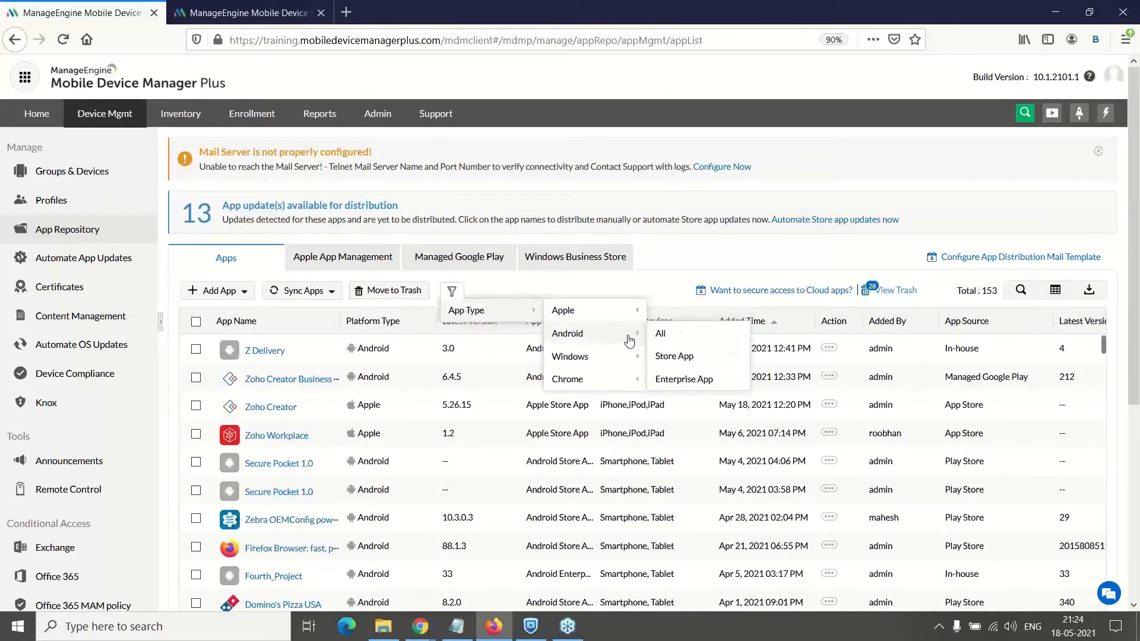
pyautogui.click(713, 379)
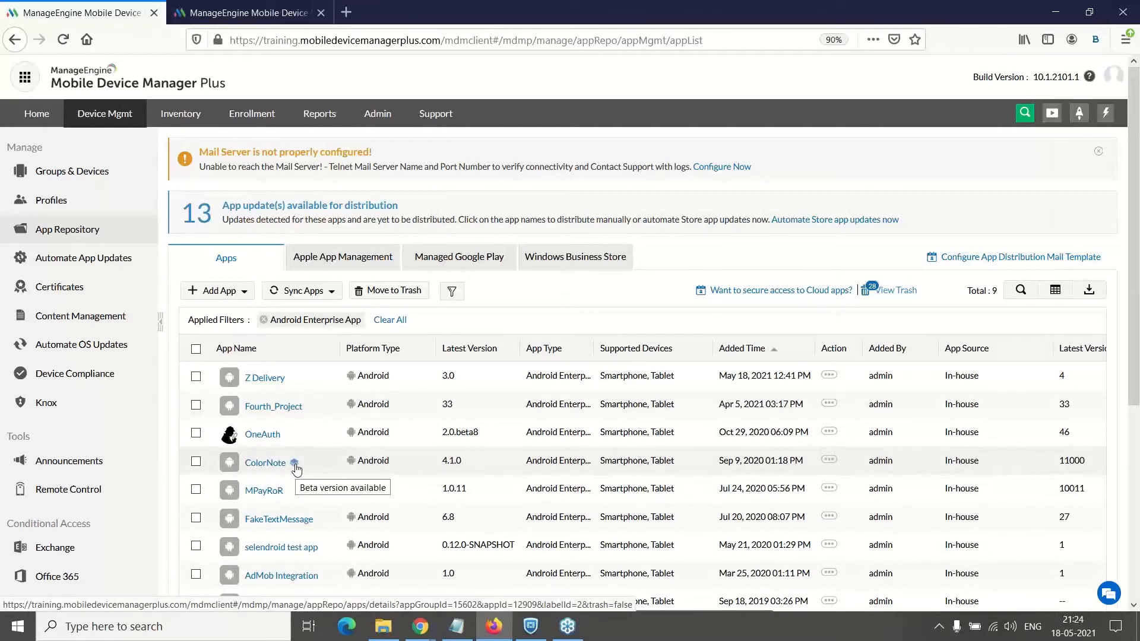
pyautogui.scroll(-3, 297, 470)
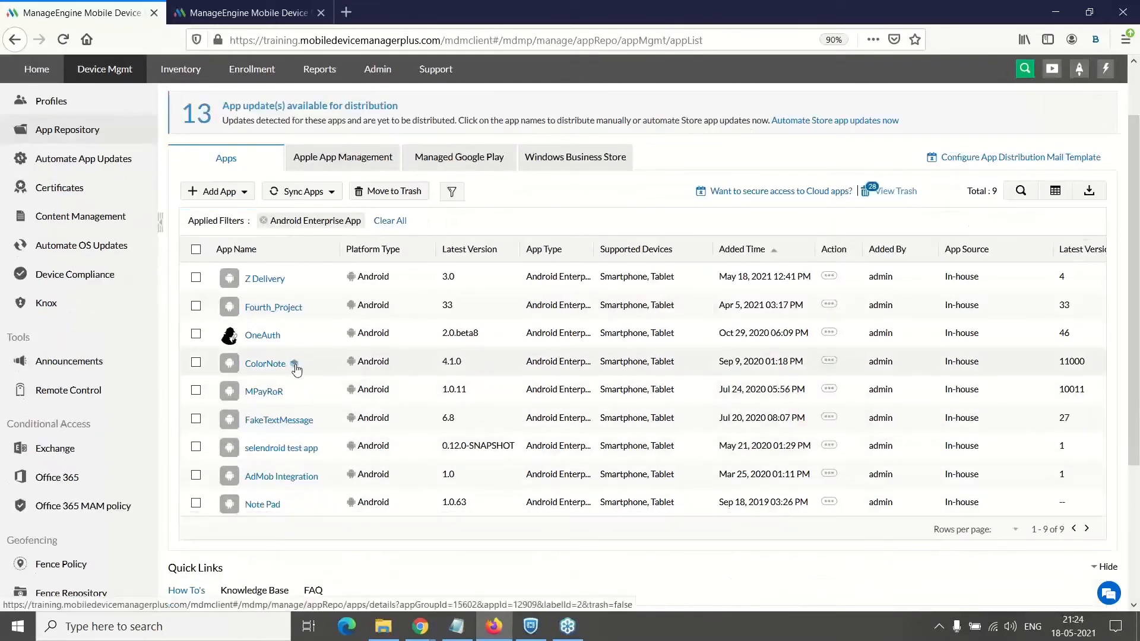
pyautogui.click(280, 368)
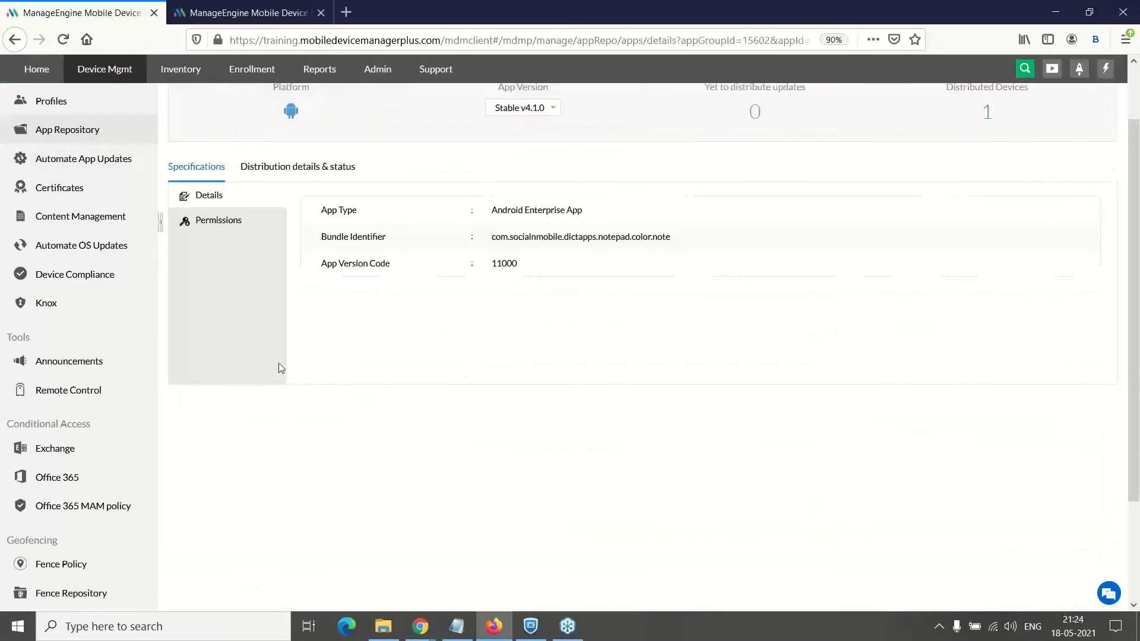
# Switch ColorNote to version Beta v4.1.4, show its distribution details and status, and highlight the option to mark it as stable
pyautogui.click(517, 208)
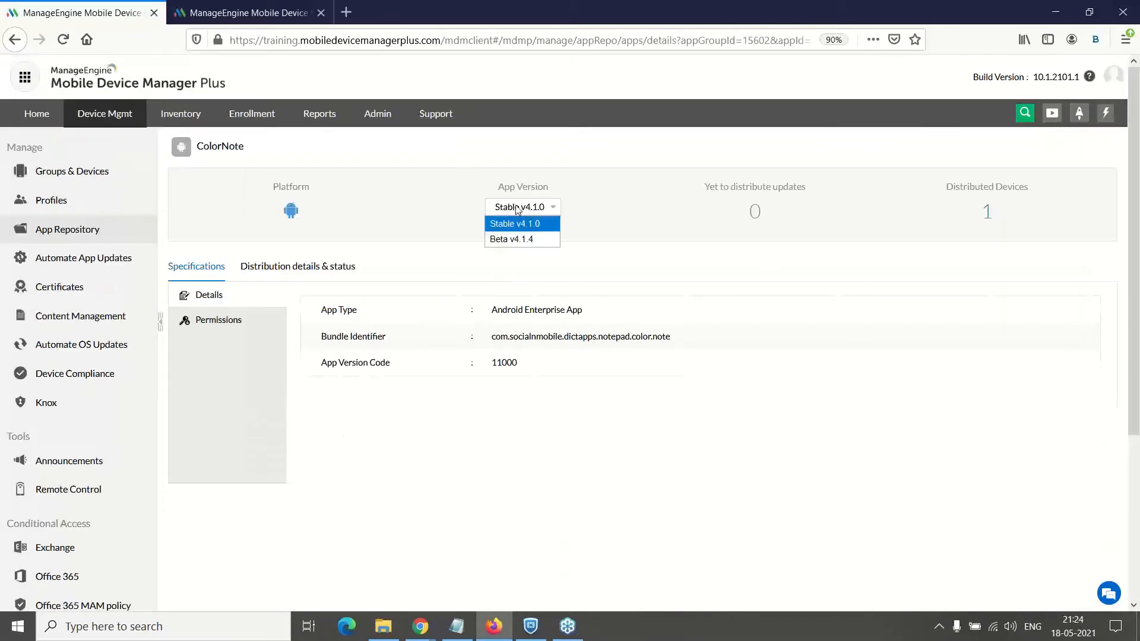
pyautogui.click(538, 243)
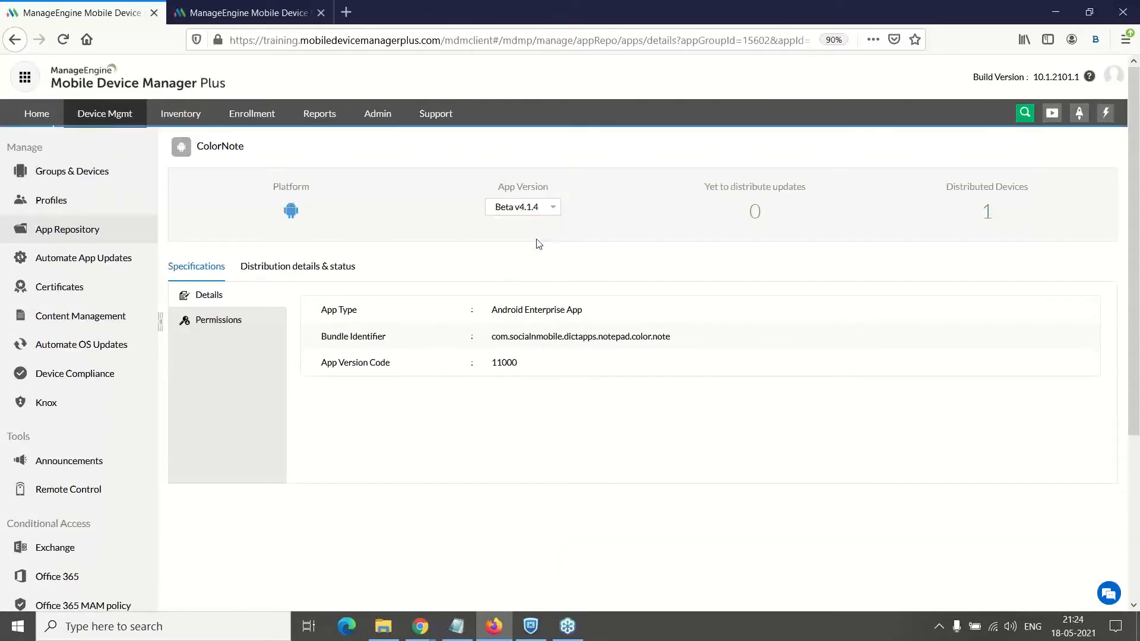
pyautogui.click(342, 273)
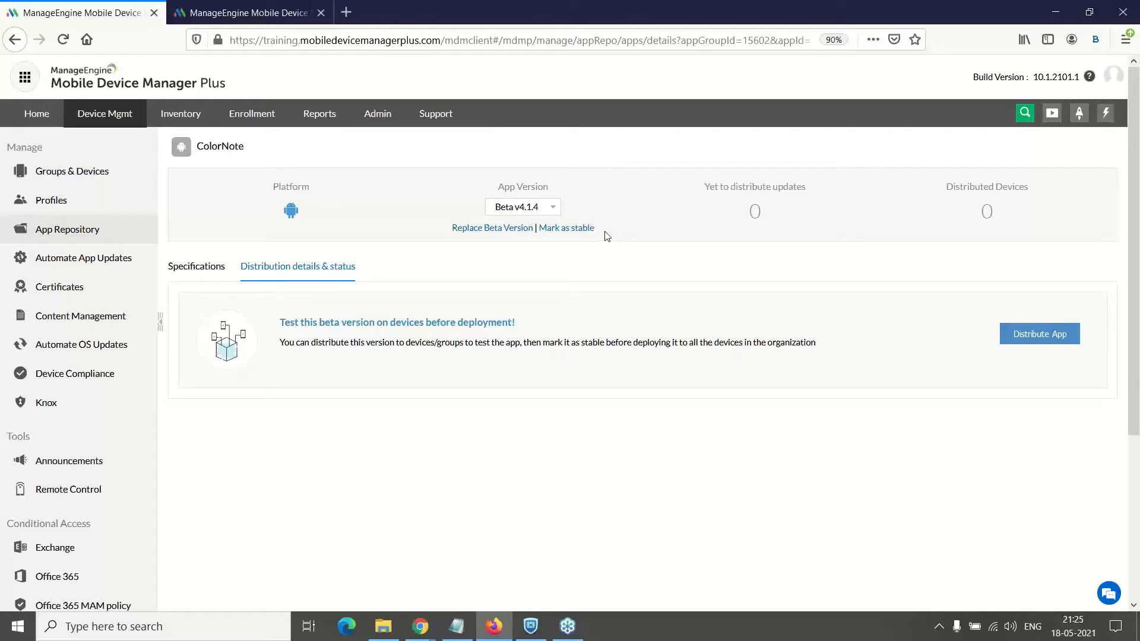
pyautogui.moveTo(595, 233); pyautogui.dragTo(538, 234)
pyautogui.click(577, 299)
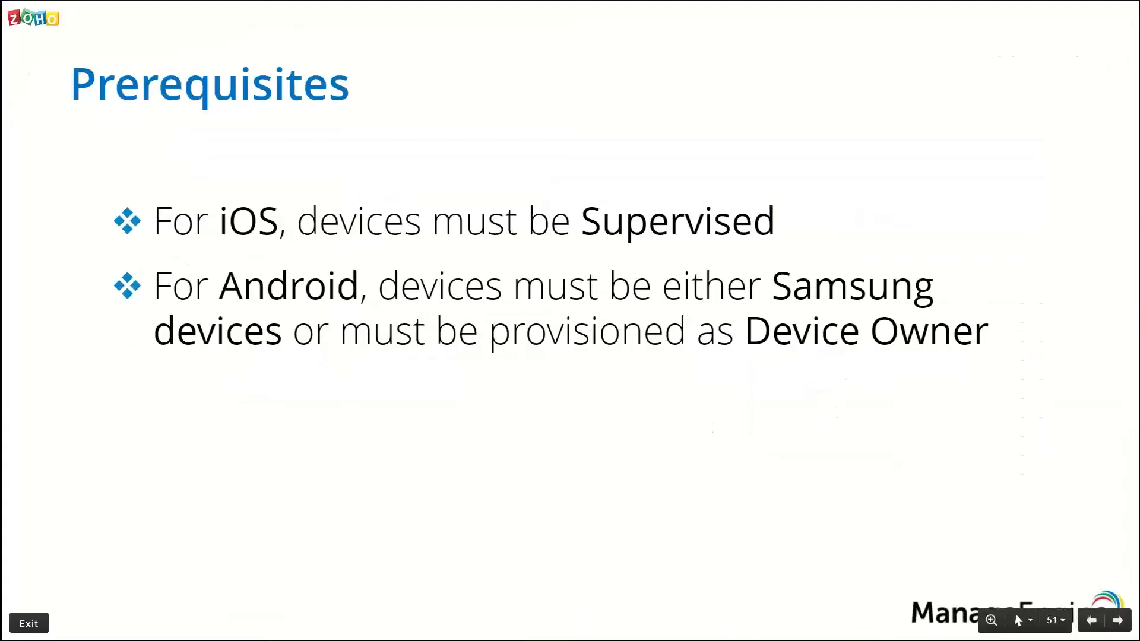
pyautogui.press('Right')
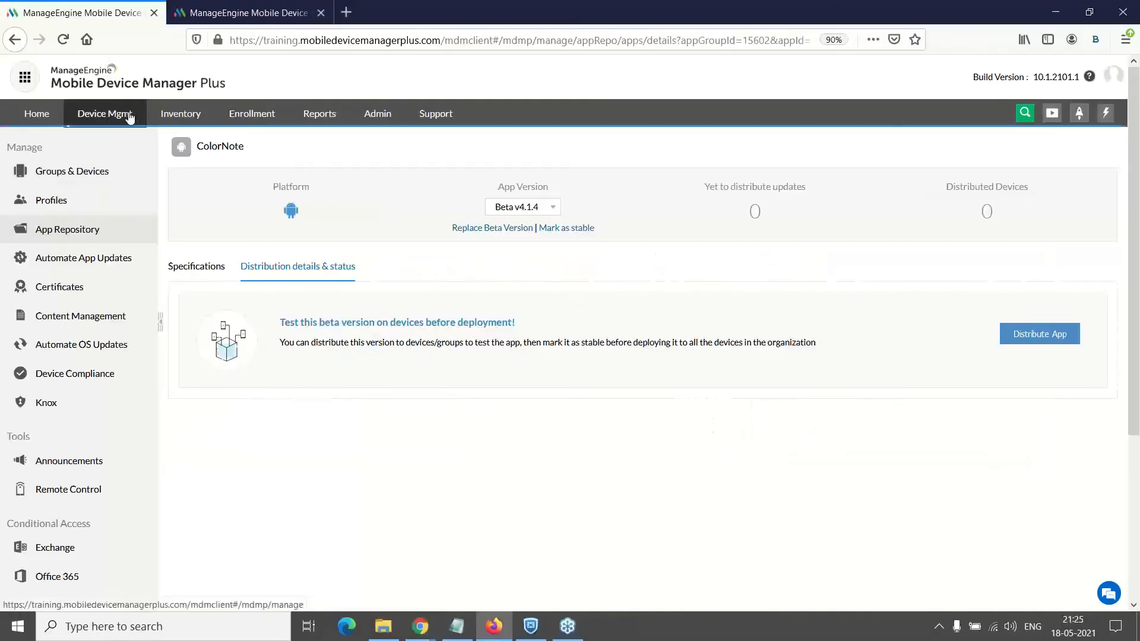
# Create a new Android profile from the profiles list and continue to its policy configuration
pyautogui.click(130, 117)
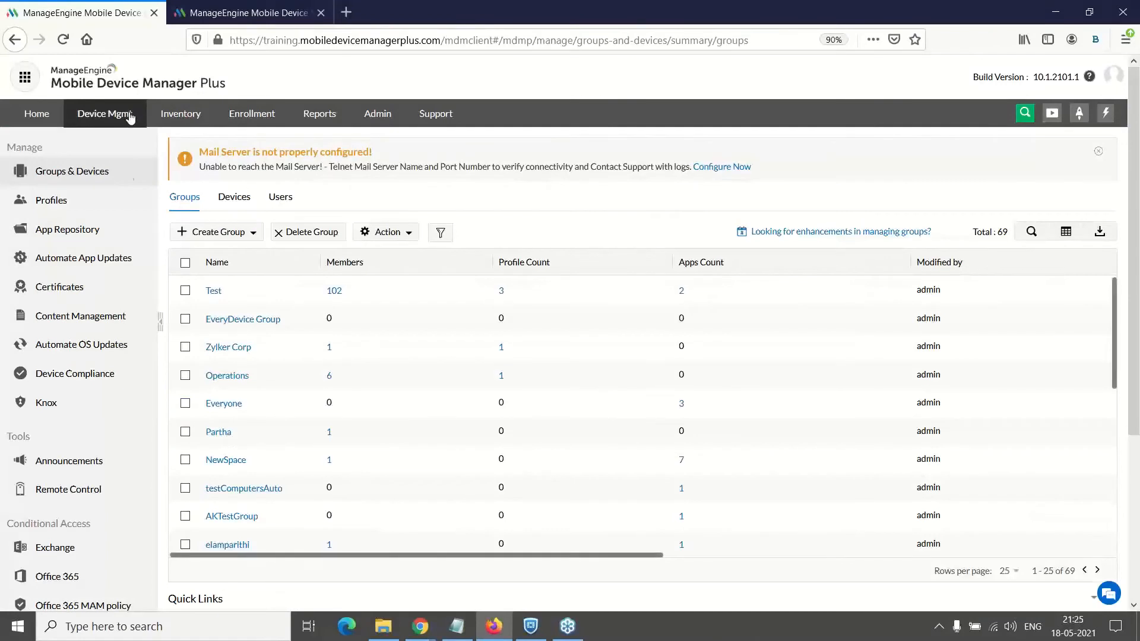
pyautogui.click(110, 203)
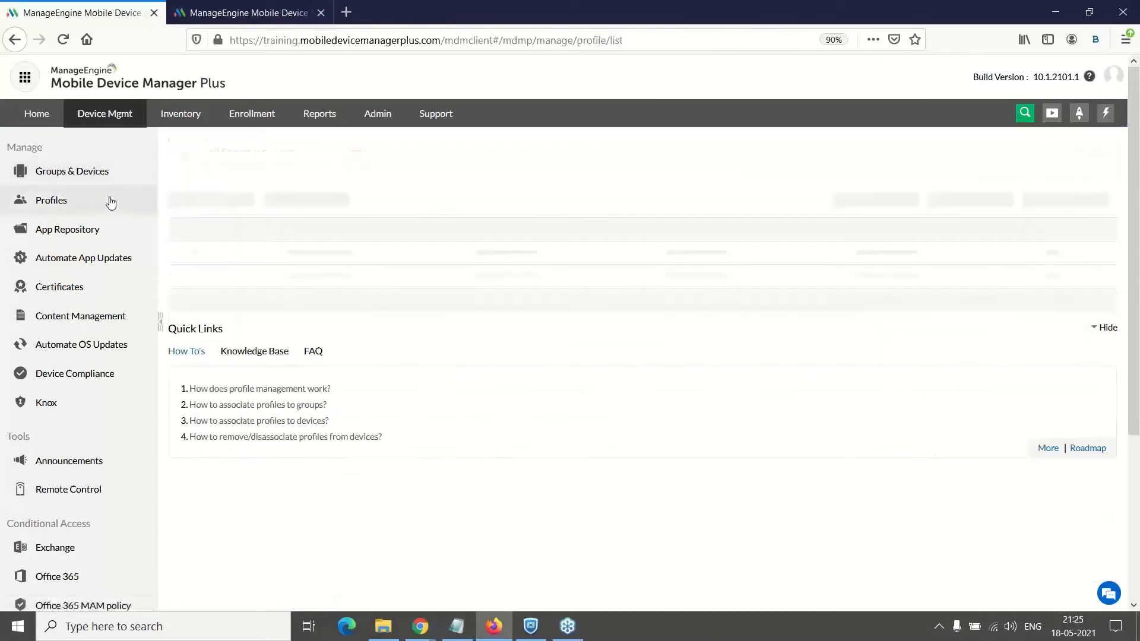
pyautogui.click(239, 208)
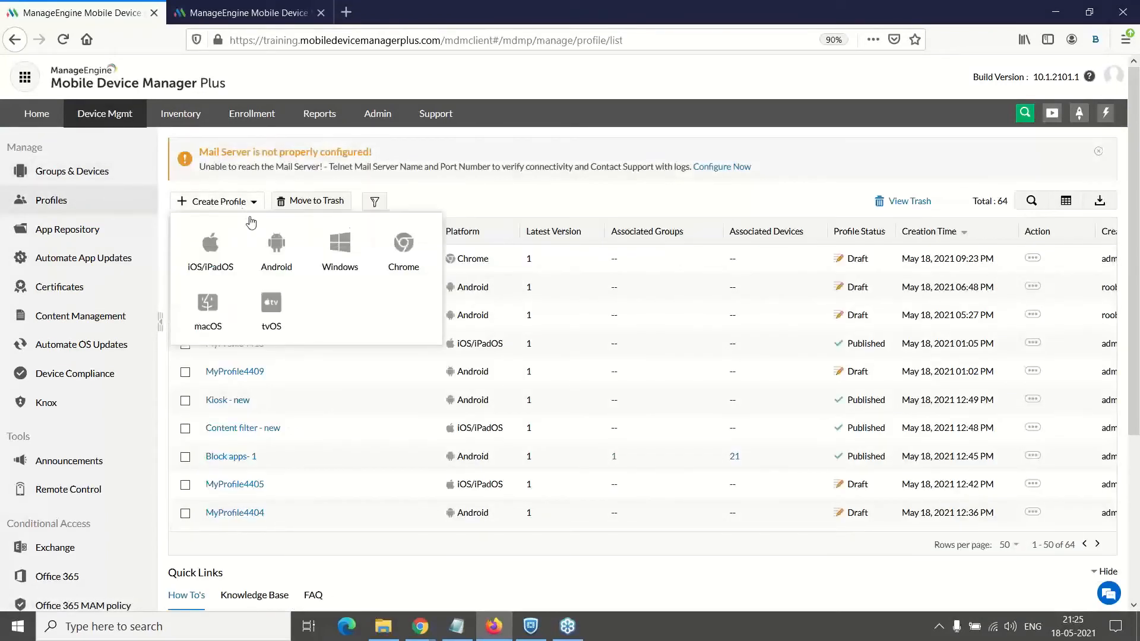
pyautogui.click(275, 262)
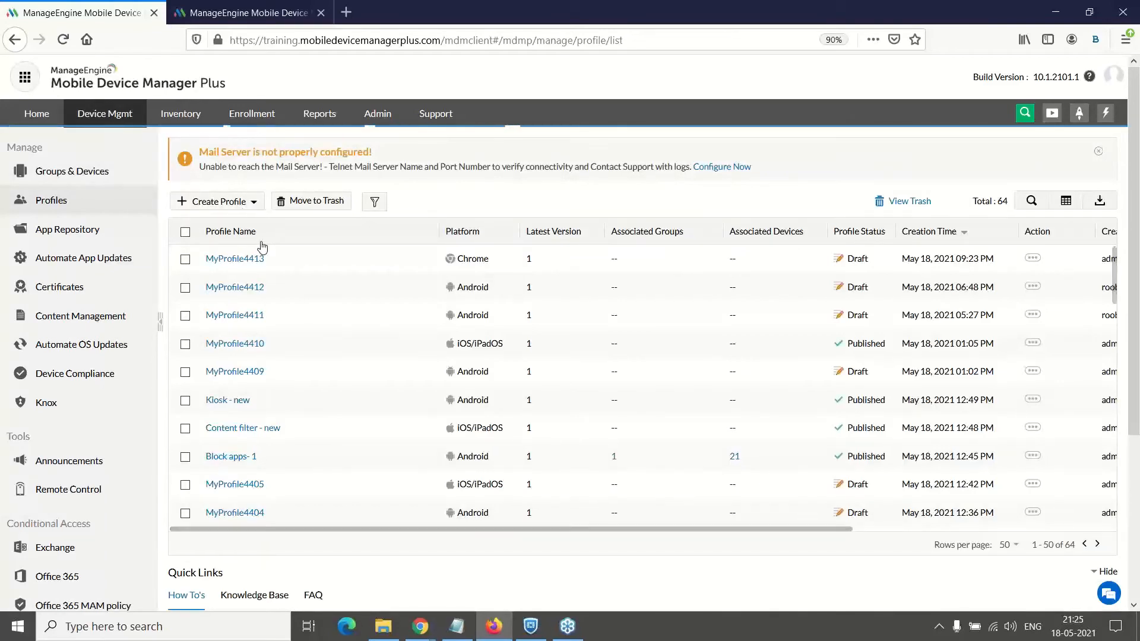
pyautogui.click(621, 394)
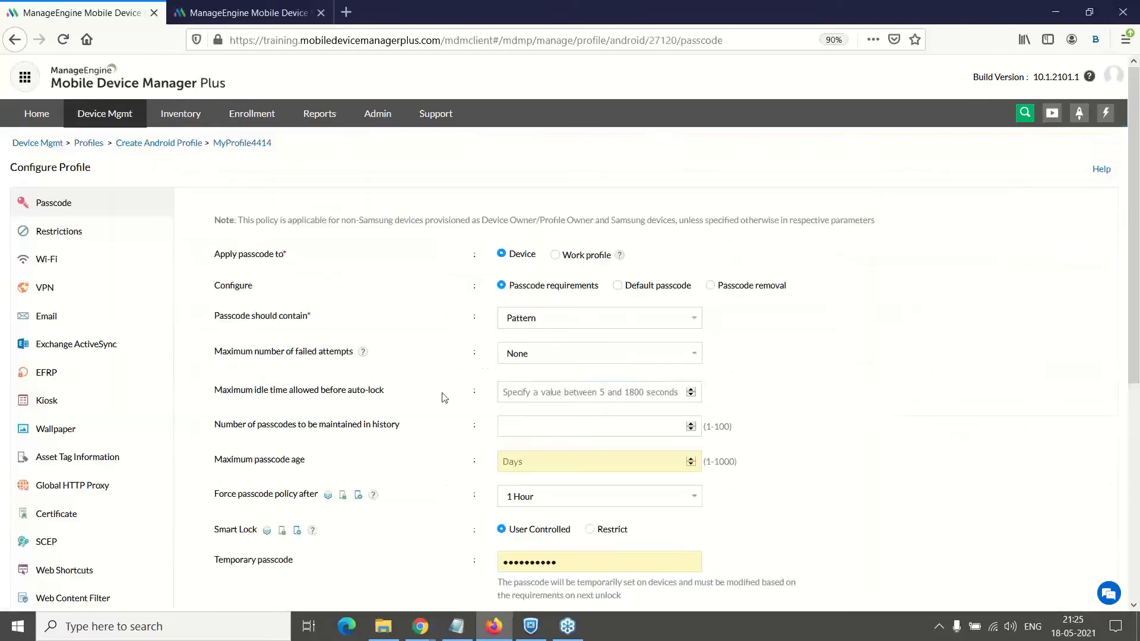
# In the profile's application restrictions, restrict users from installing unapproved apps and from uninstalling apps
pyautogui.click(99, 239)
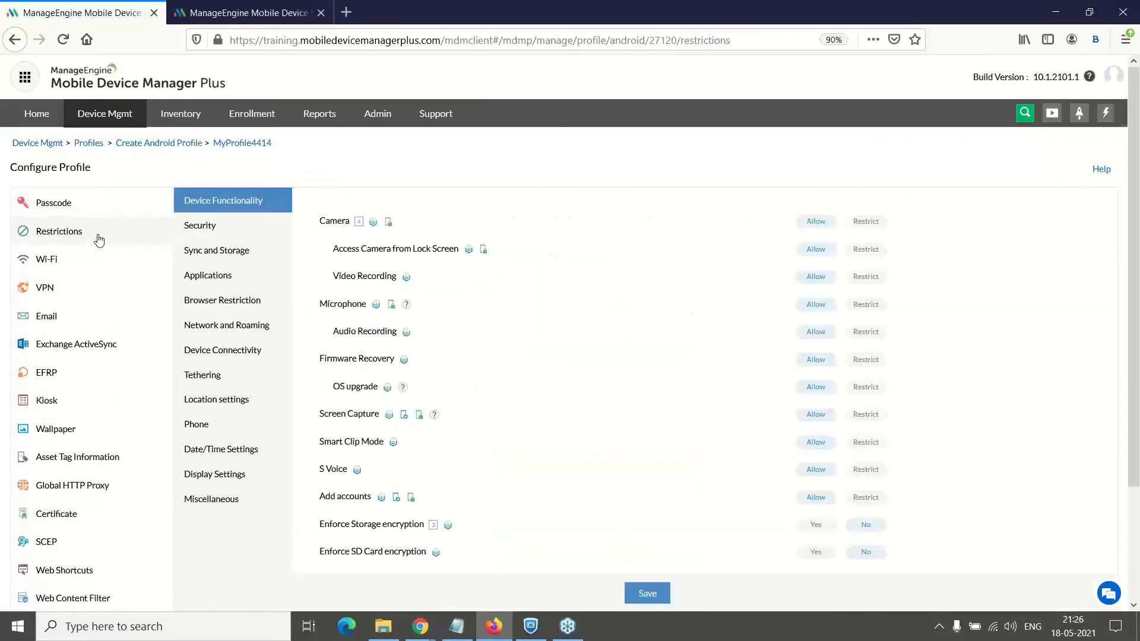
pyautogui.click(238, 278)
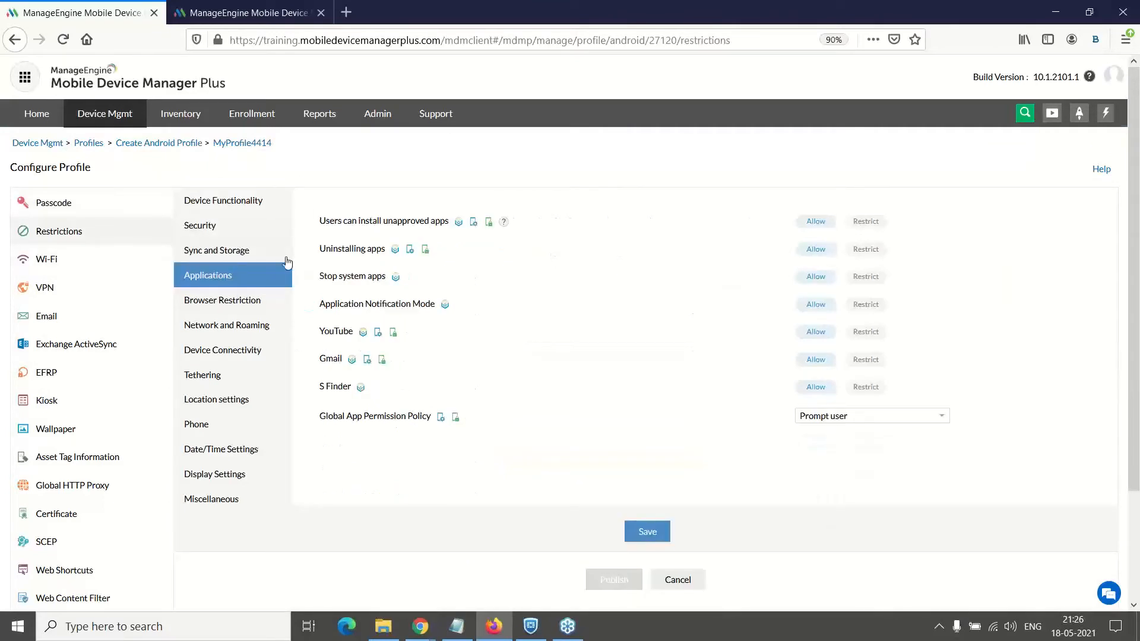
pyautogui.moveTo(321, 249); pyautogui.dragTo(388, 250)
pyautogui.click(579, 290)
pyautogui.click(865, 249)
pyautogui.click(868, 225)
pyautogui.hotkey('alt', 'Tab')
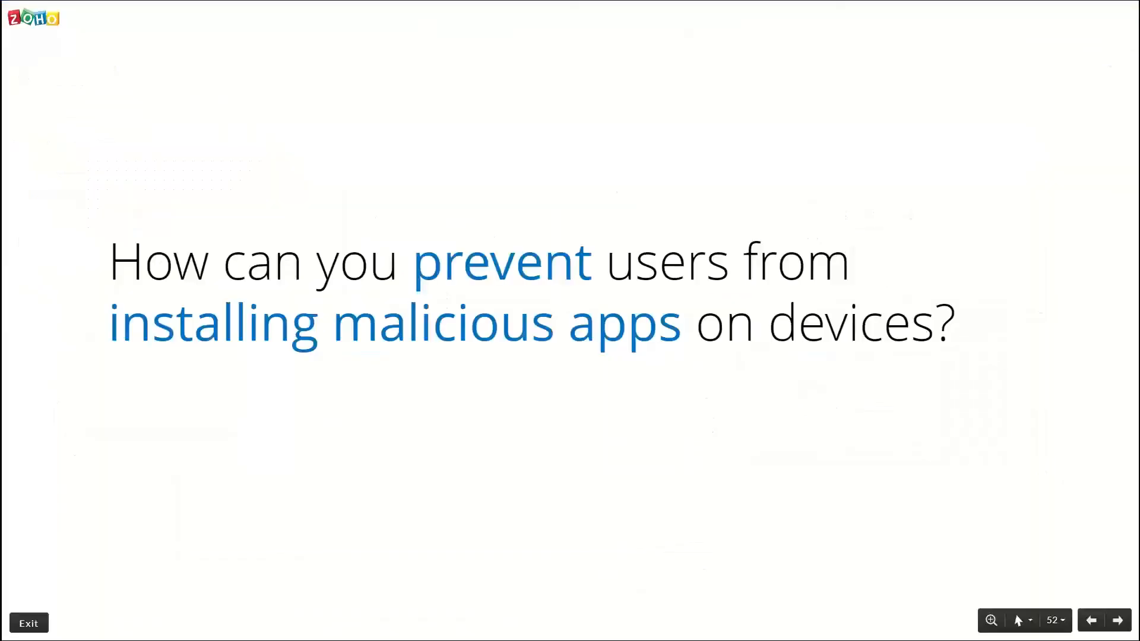
pyautogui.press('Right')
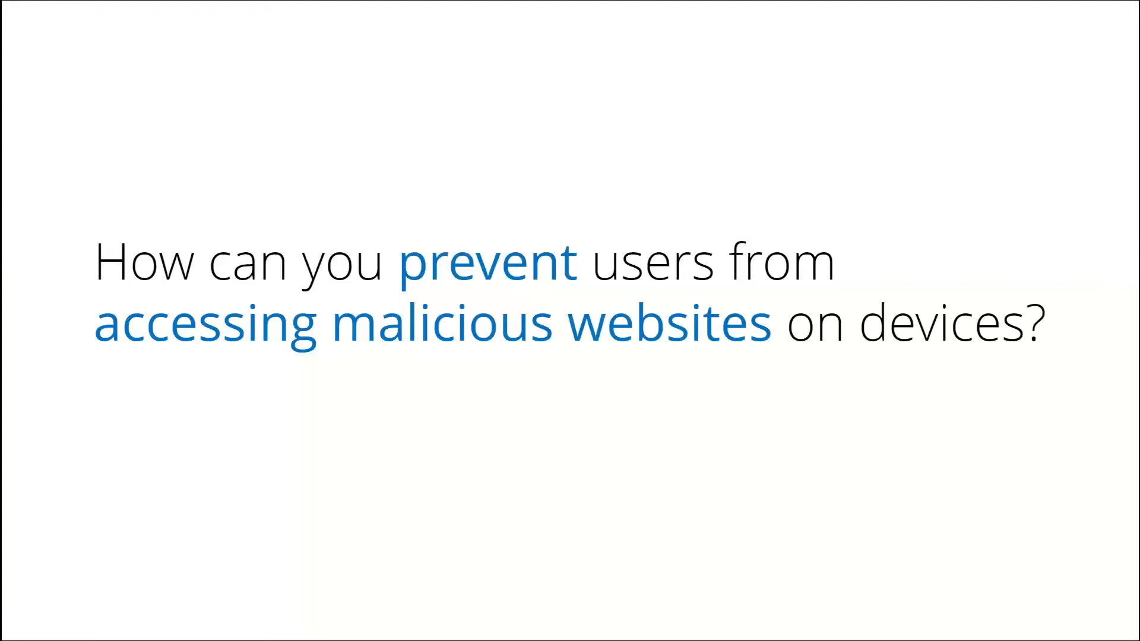
pyautogui.hotkey('alt', 'Tab')
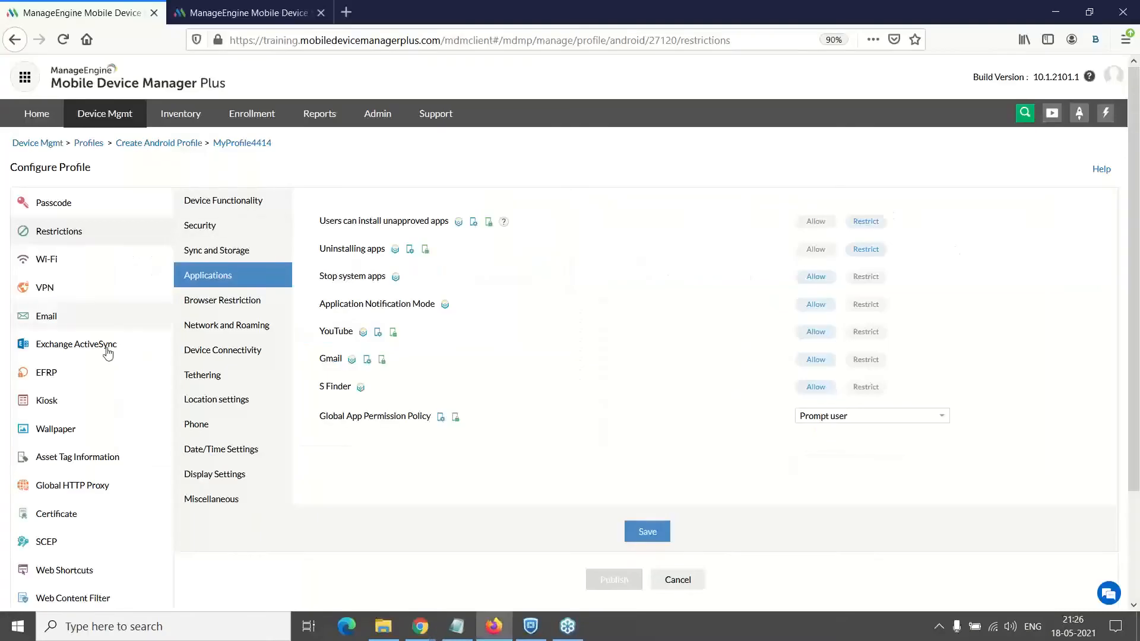
# Open the profile's web content filter and set the URL filter type to Blocklist
pyautogui.scroll(-2, 113, 475)
pyautogui.click(114, 500)
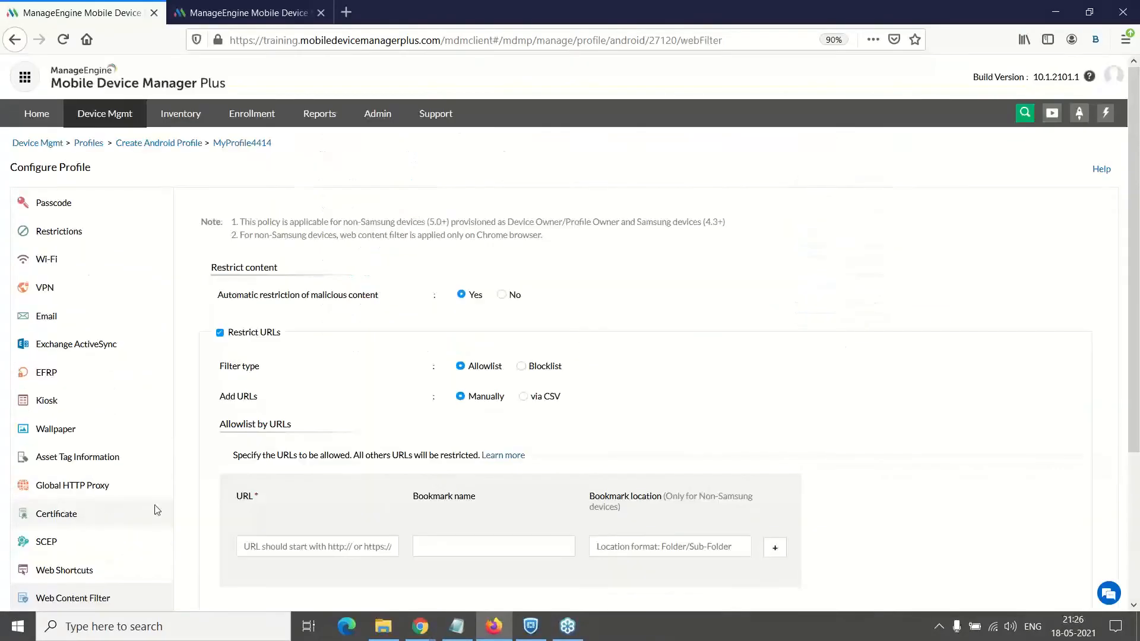
pyautogui.scroll(-2, 680, 410)
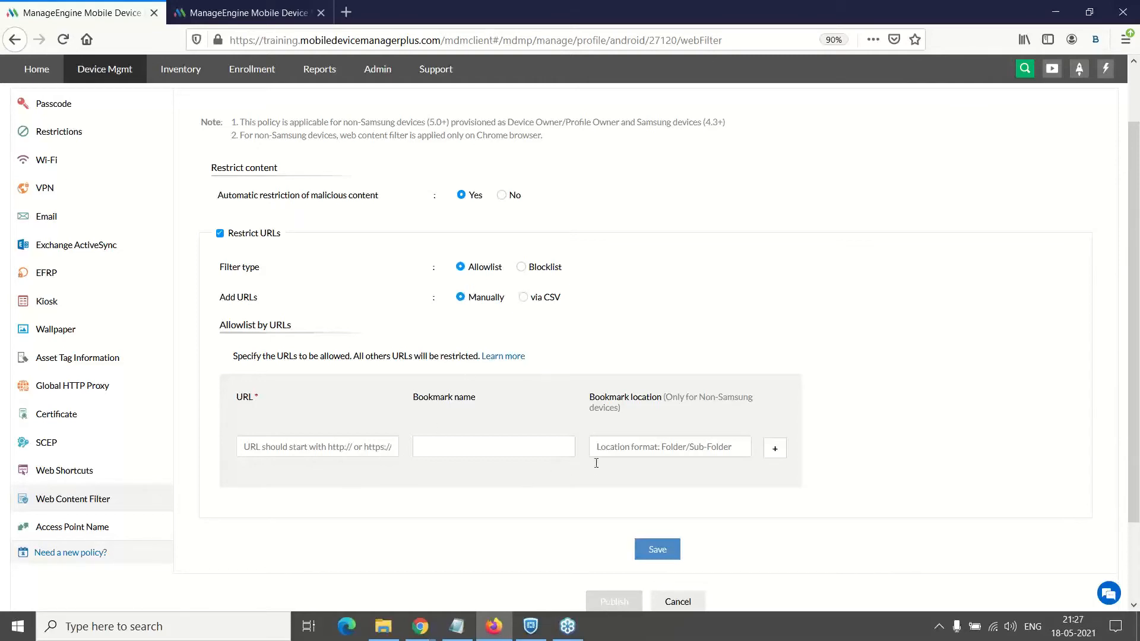
pyautogui.click(520, 266)
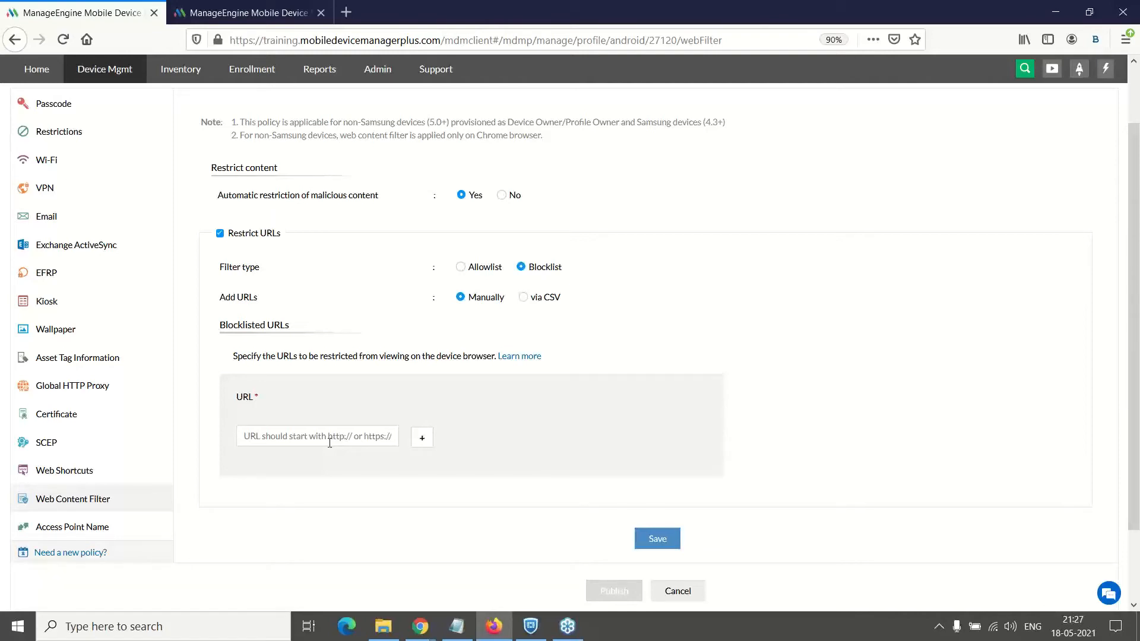
pyautogui.hotkey('alt', 'Tab')
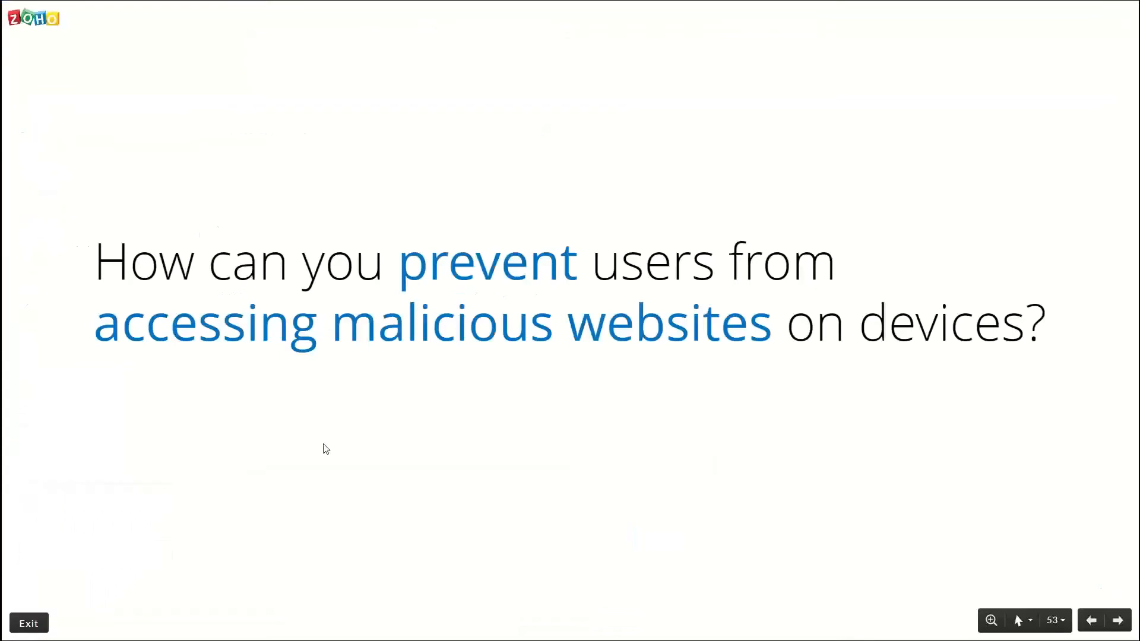
pyautogui.press('Right')
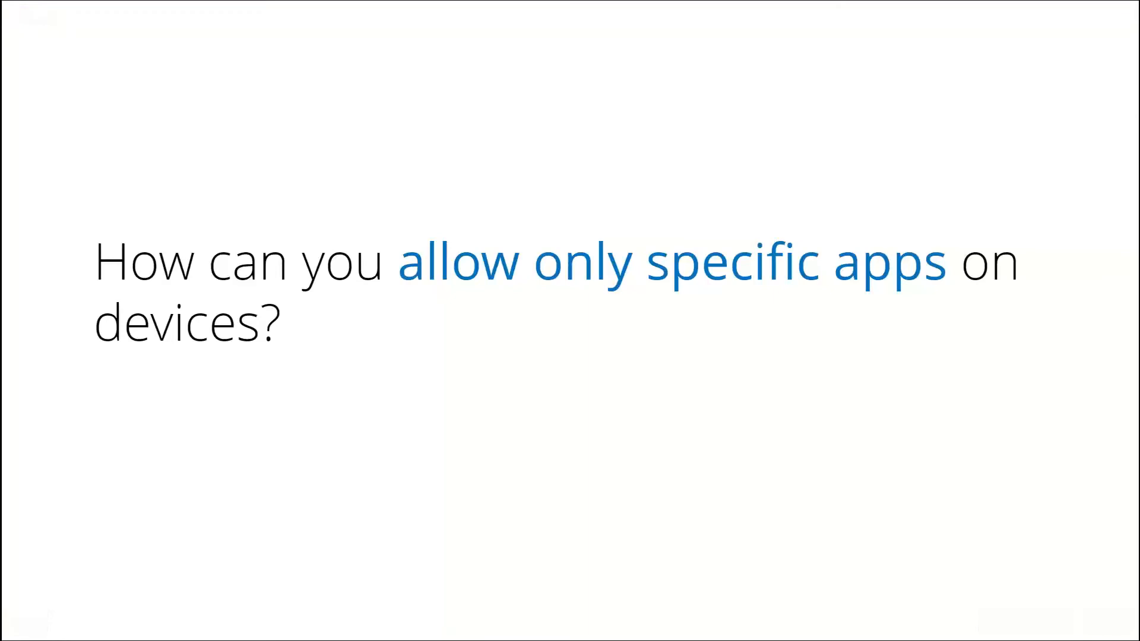
pyautogui.hotkey('alt', 'Tab')
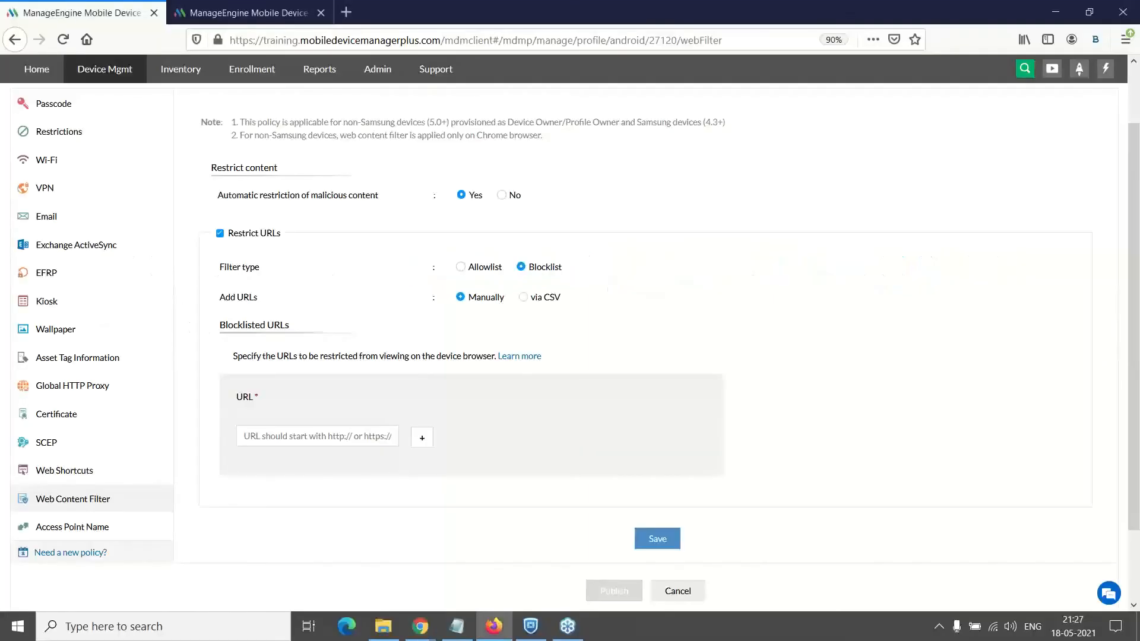
# Allow Google Maps as the kiosk policy's only app in Single App Mode and preview its screen layout for smartphone and tablet
pyautogui.scroll(3, 323, 445)
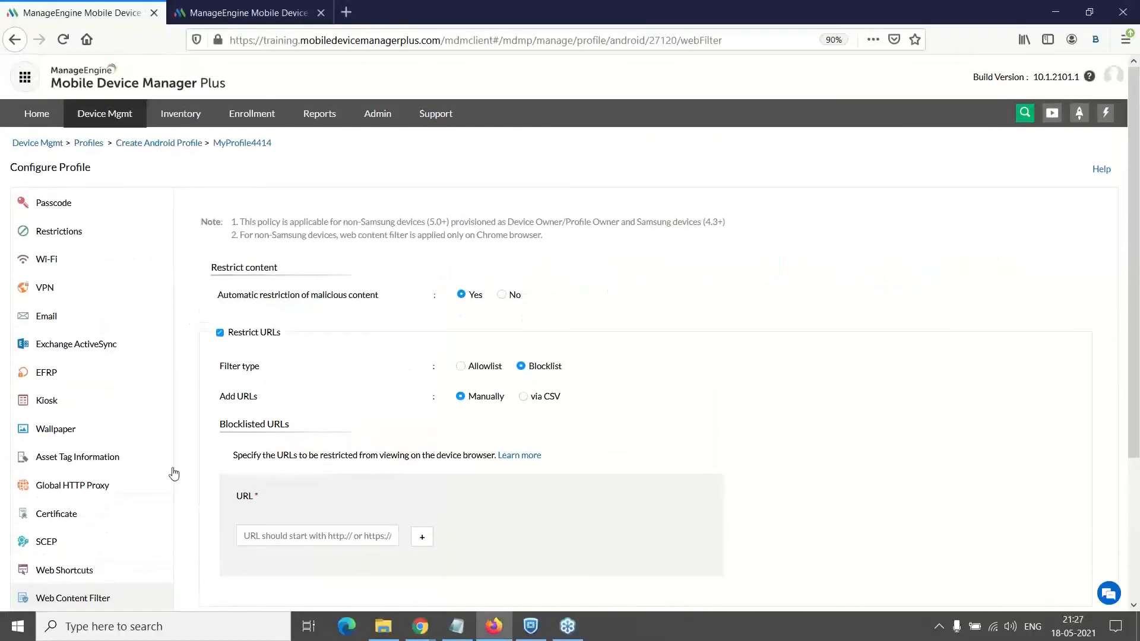
pyautogui.click(65, 408)
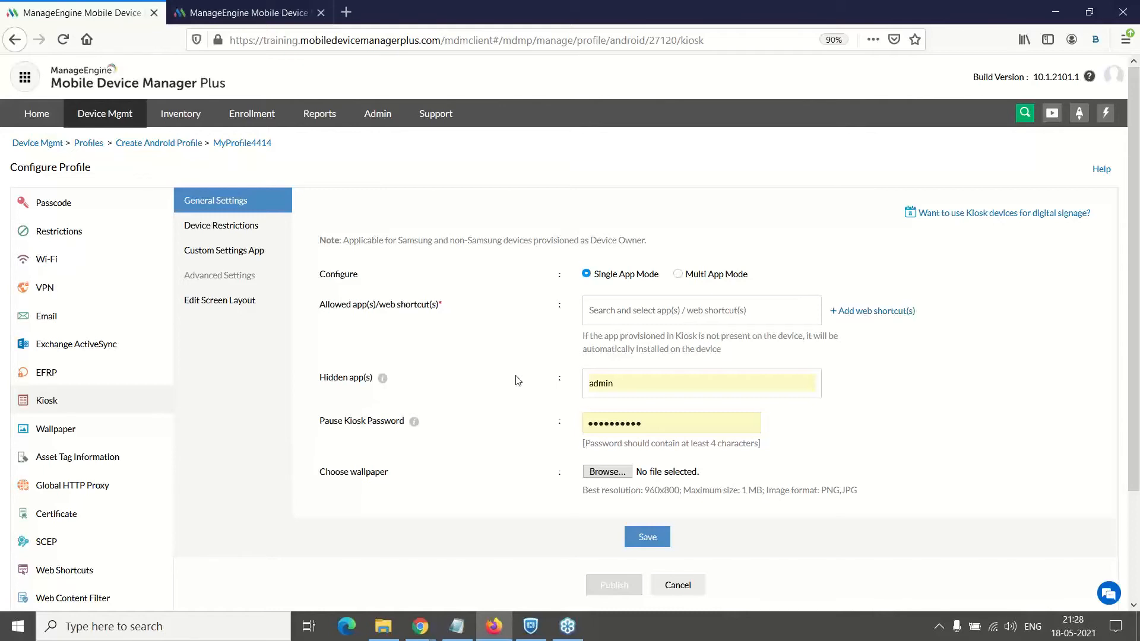
pyautogui.click(638, 318)
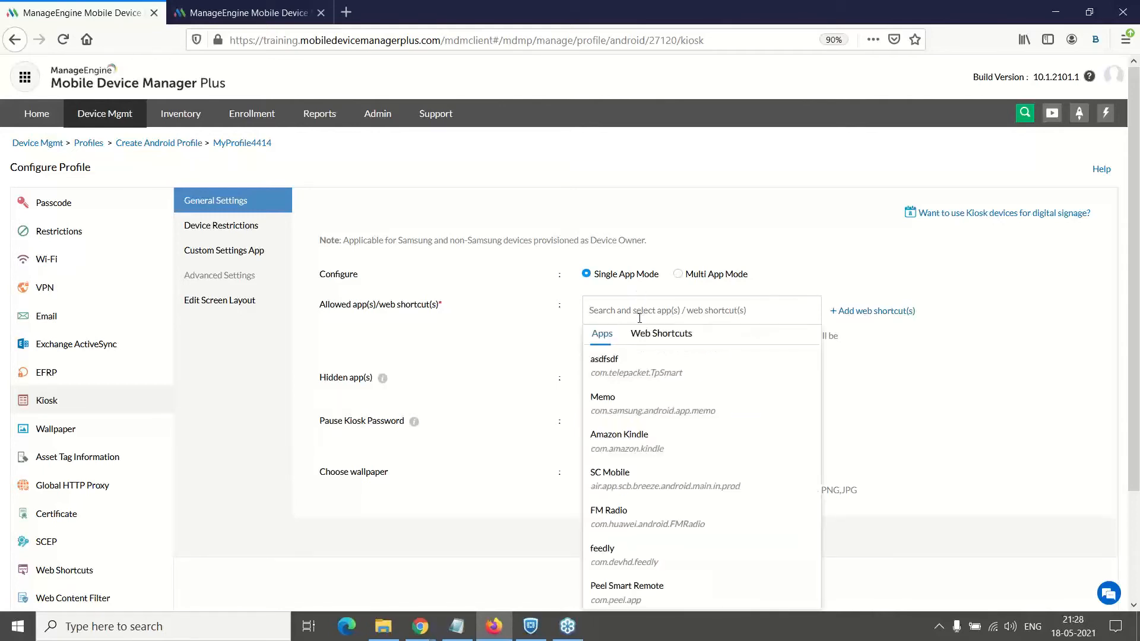
pyautogui.write('maps')
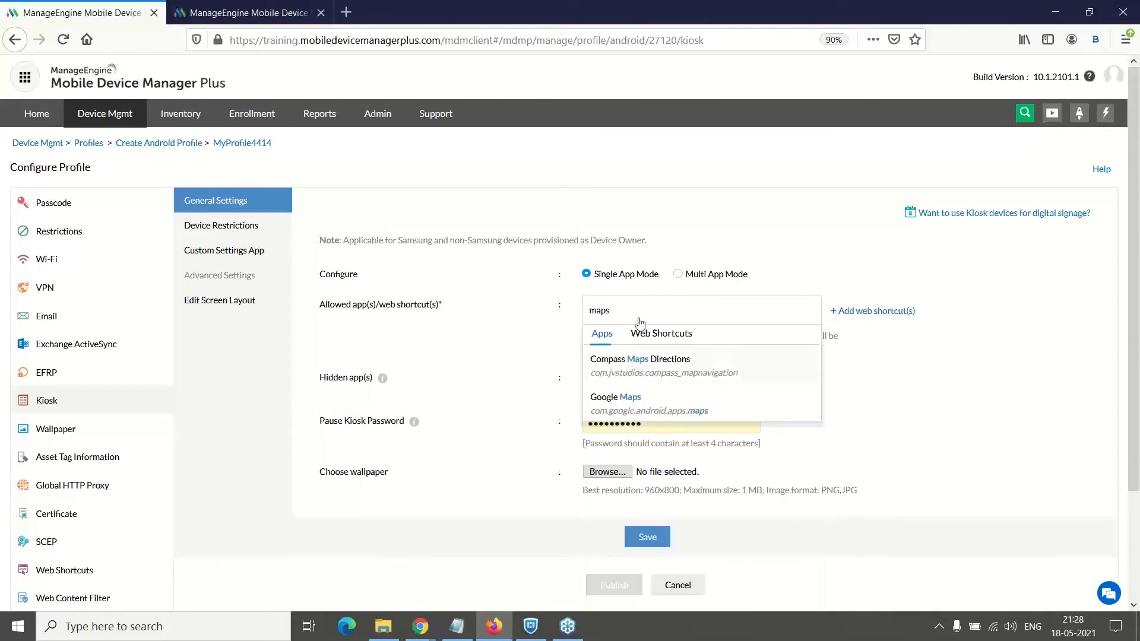
pyautogui.click(646, 396)
pyautogui.click(209, 306)
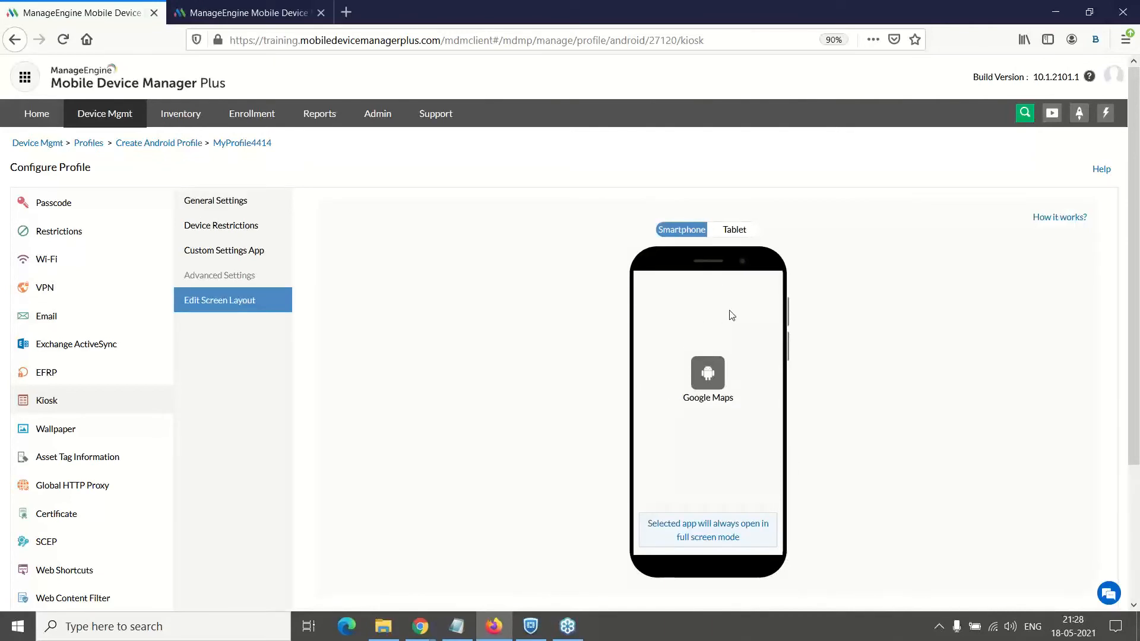
pyautogui.click(734, 230)
# Switch the kiosk policy to Multi App Mode and allow the Amazon Kindle and FM Radio apps
pyautogui.click(241, 200)
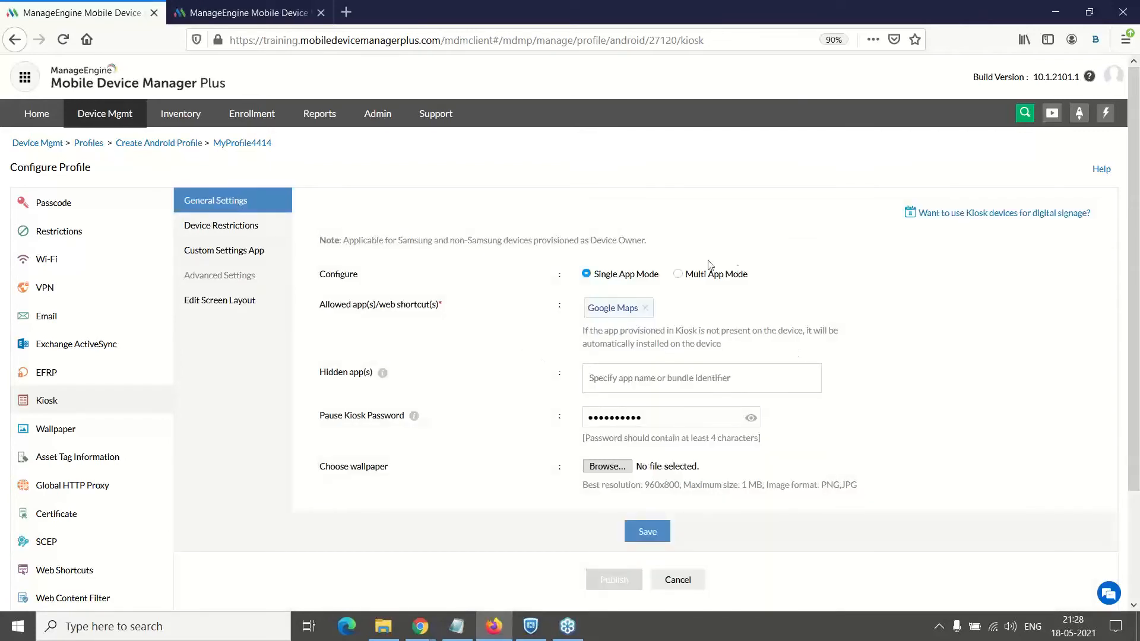
pyautogui.click(678, 275)
pyautogui.click(641, 314)
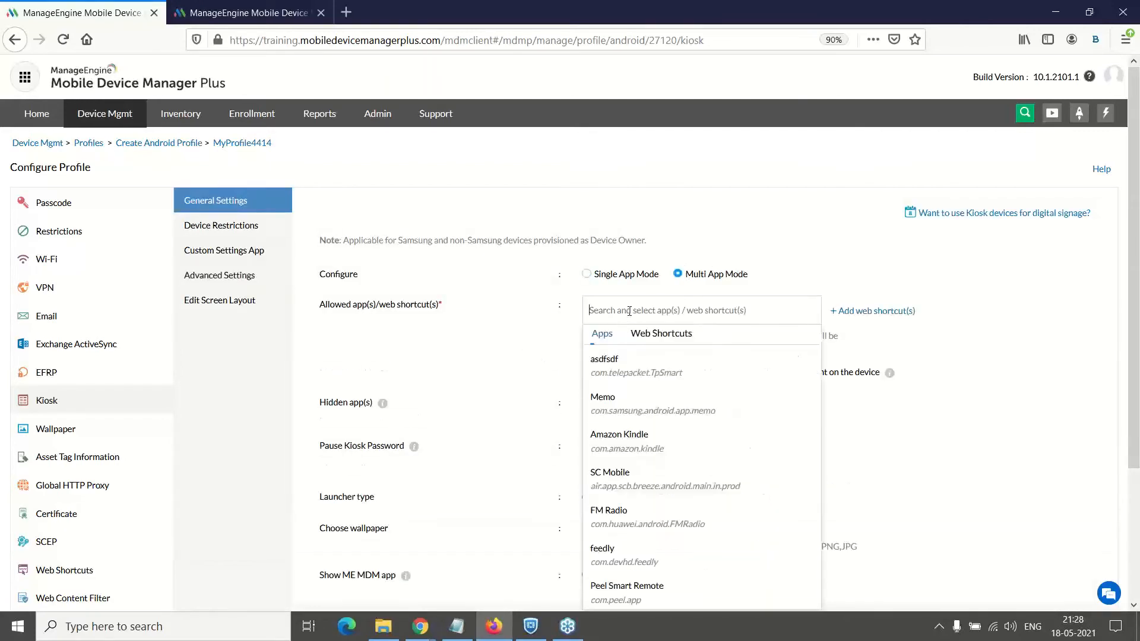
pyautogui.click(656, 409)
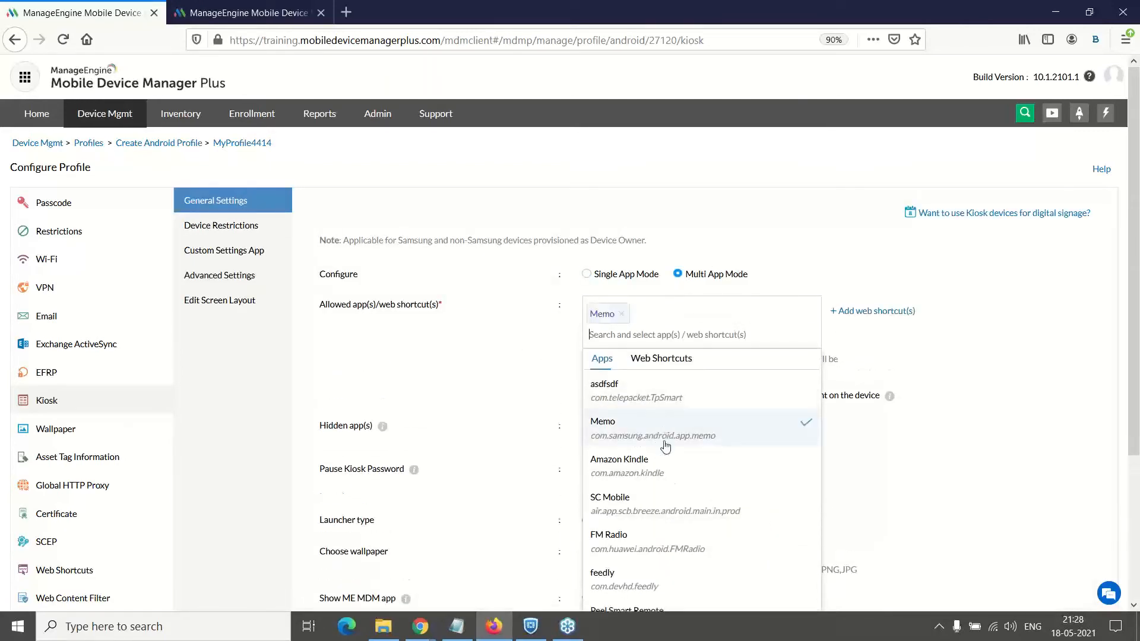
pyautogui.click(664, 442)
pyautogui.click(669, 454)
pyautogui.click(654, 541)
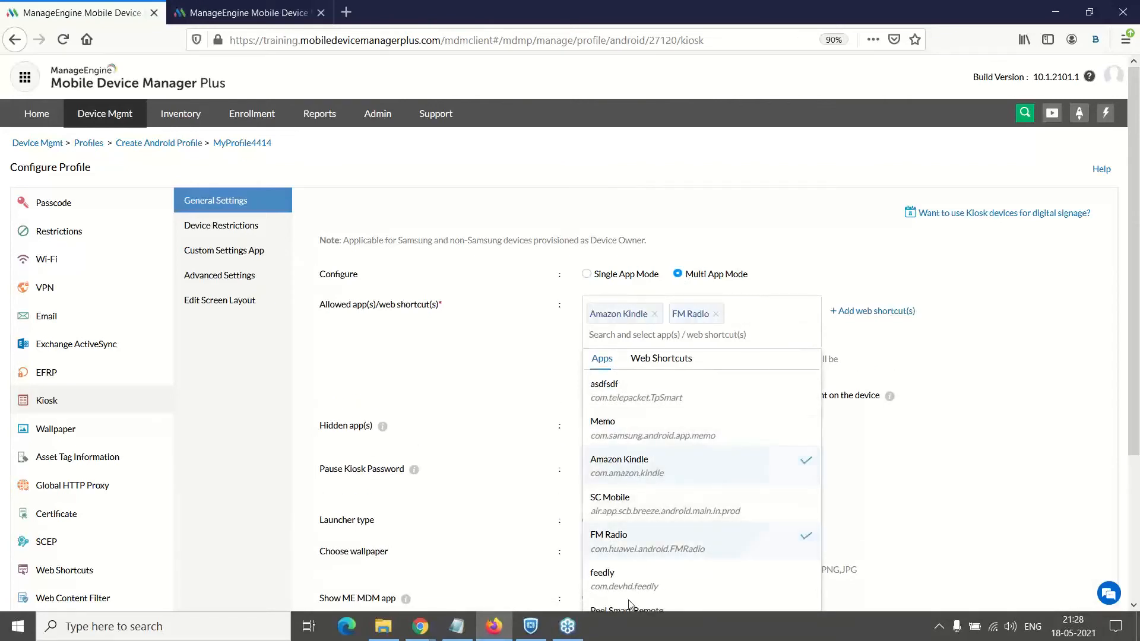
# Set the kiosk policy's Show ME MDM app option to Yes
pyautogui.scroll(-3, 889, 487)
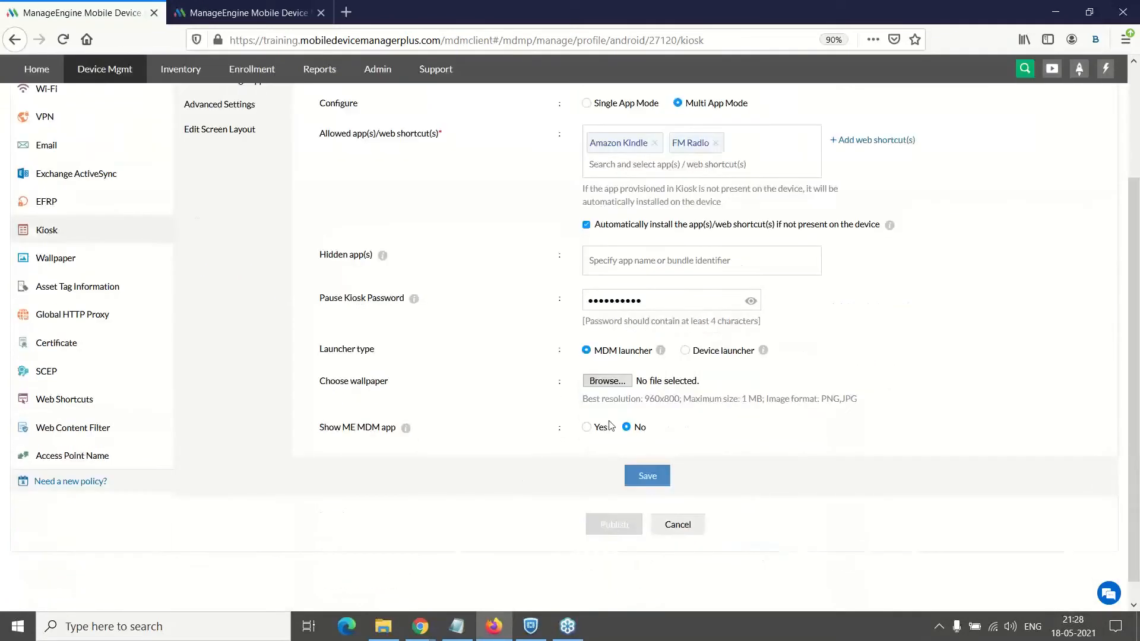
pyautogui.click(610, 426)
pyautogui.scroll(3, 614, 438)
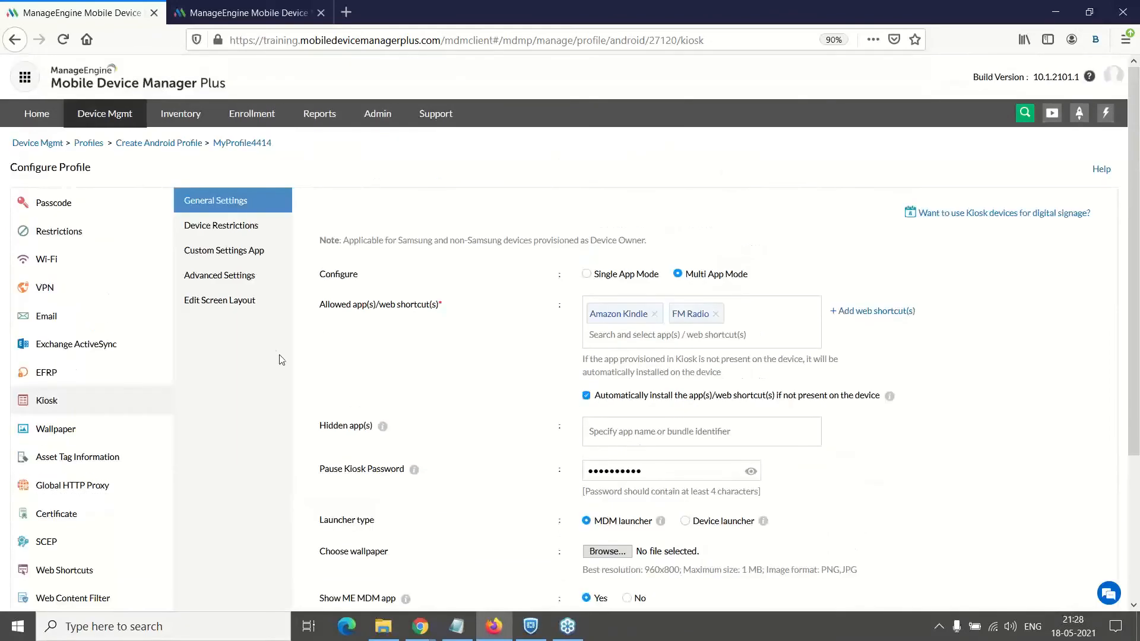
# Start customizing the kiosk's home screen layout and move FM Radio into the first dock slot of the tablet
pyautogui.click(247, 301)
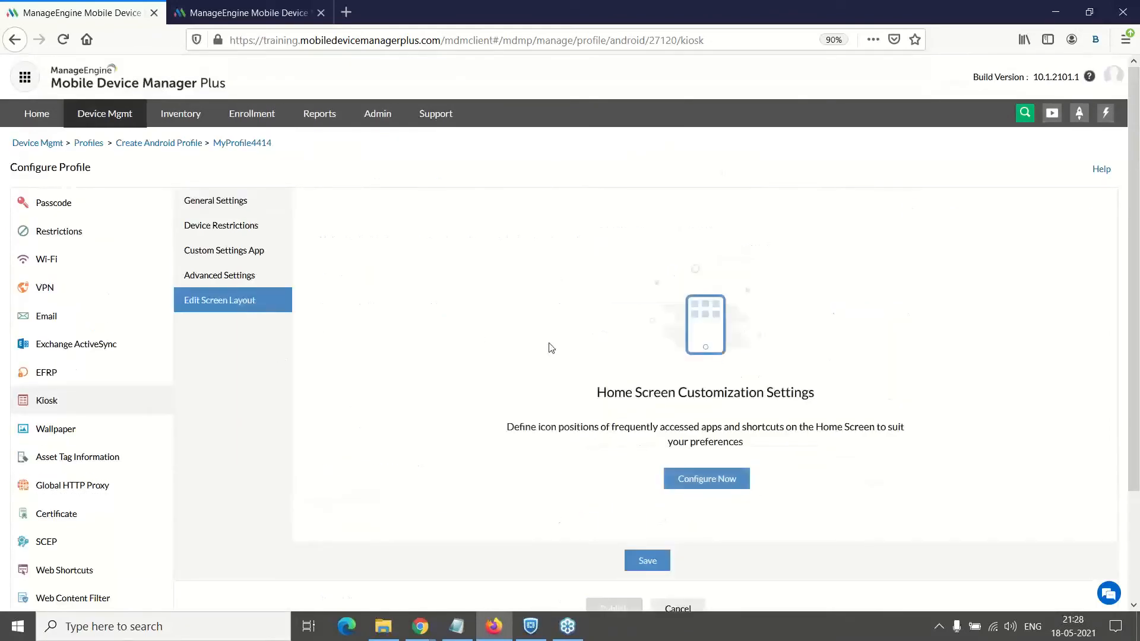
pyautogui.click(690, 487)
pyautogui.scroll(-2, 614, 378)
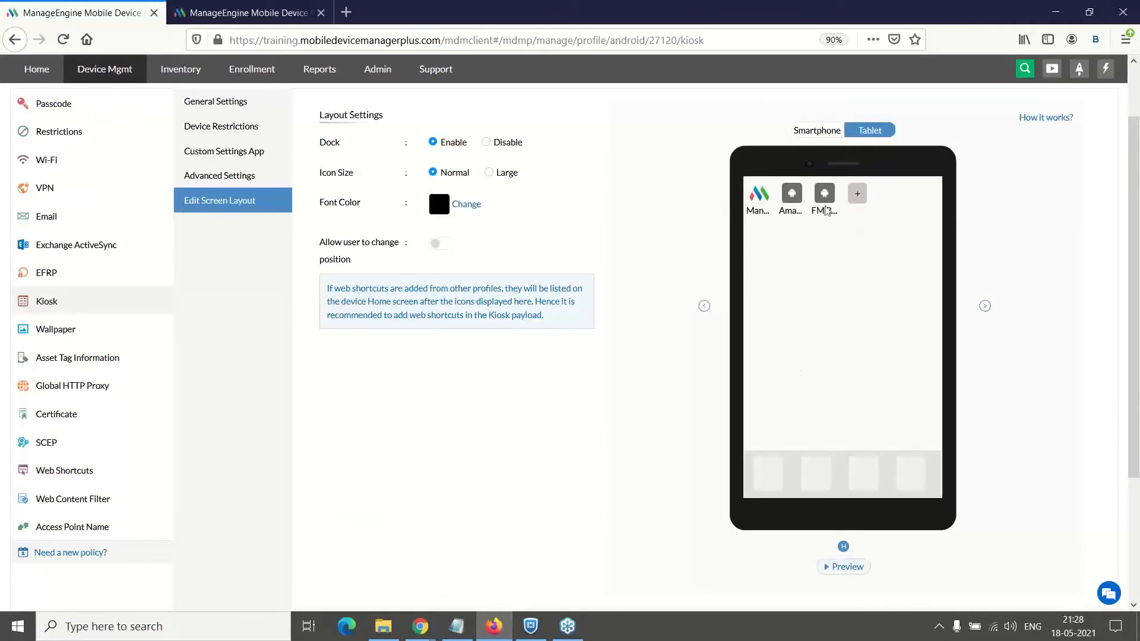
pyautogui.moveTo(826, 205); pyautogui.dragTo(769, 473)
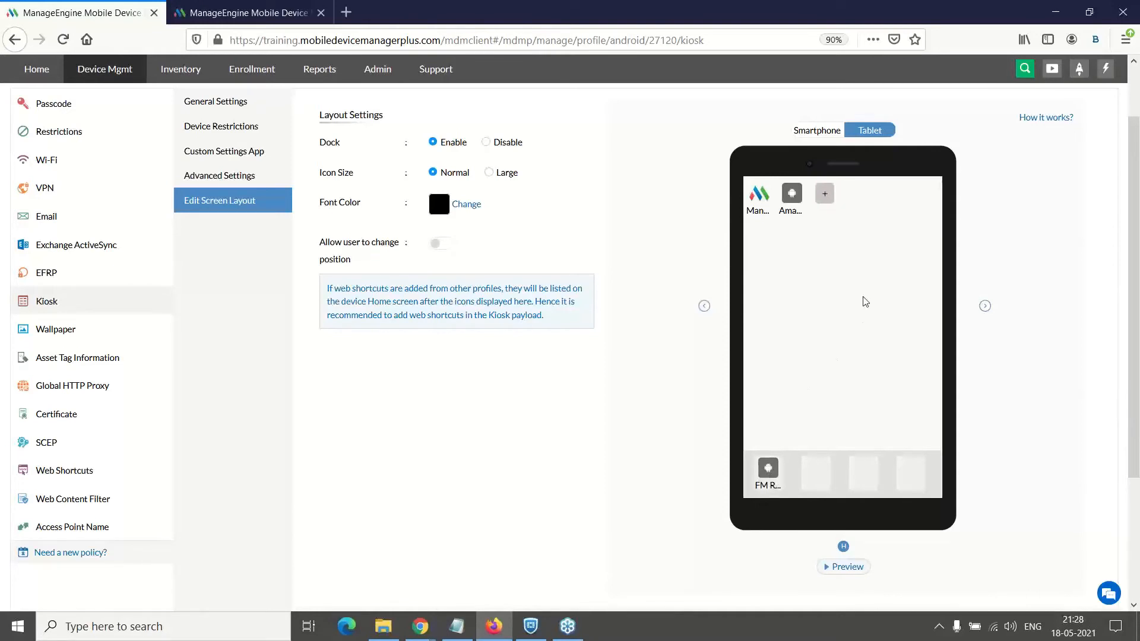
pyautogui.scroll(2, 756, 386)
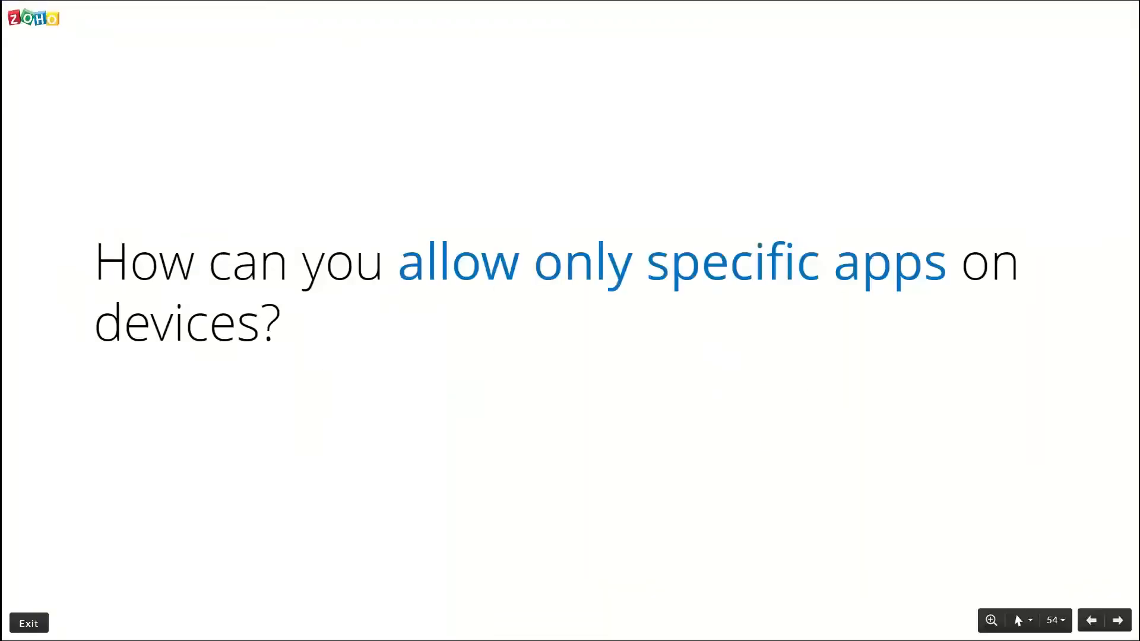
pyautogui.press('Right')
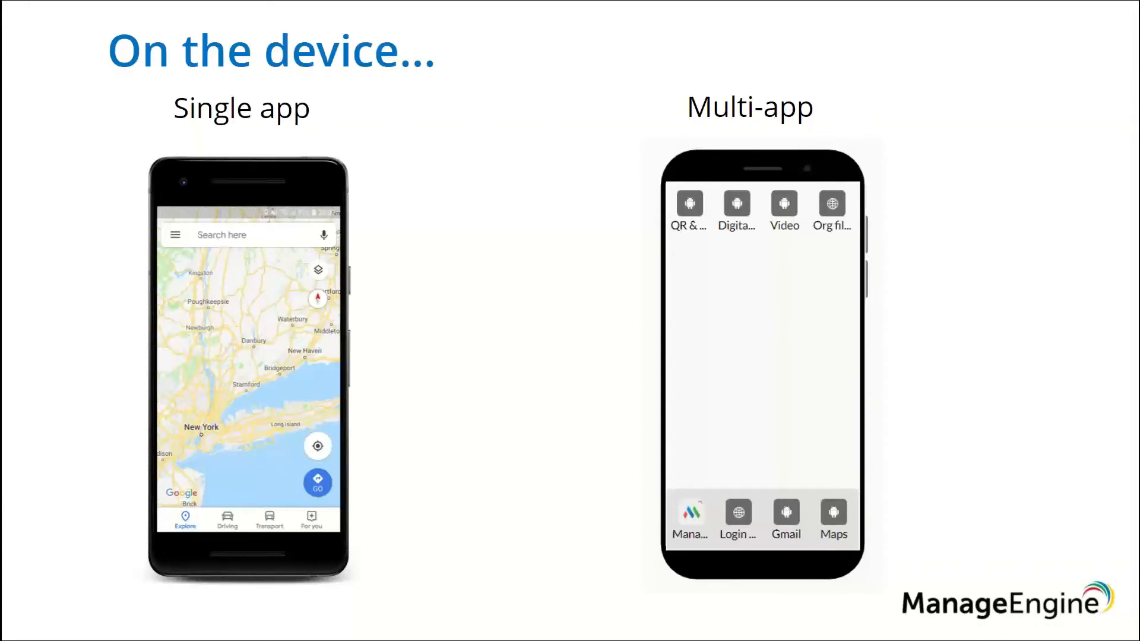
pyautogui.press('Right')
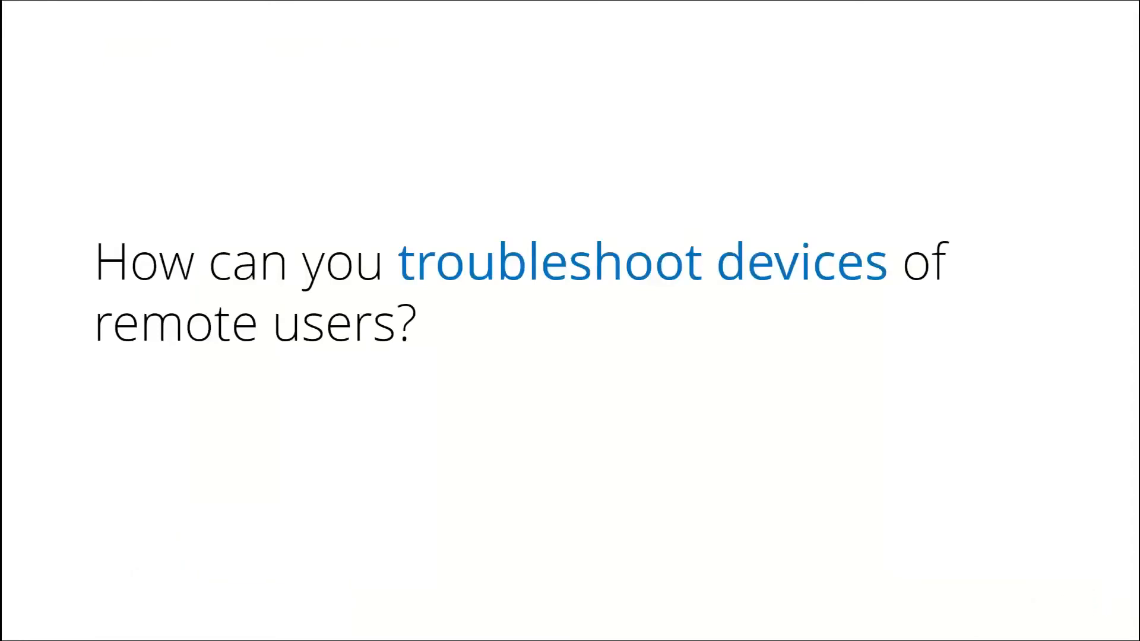
pyautogui.press('Right')
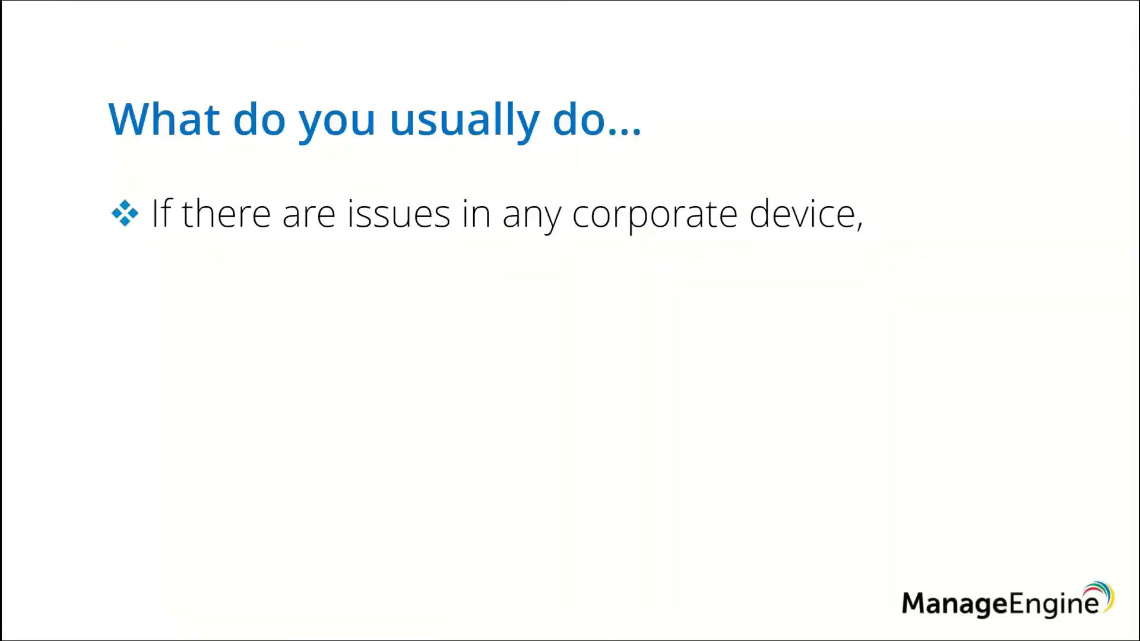
pyautogui.press('Right')
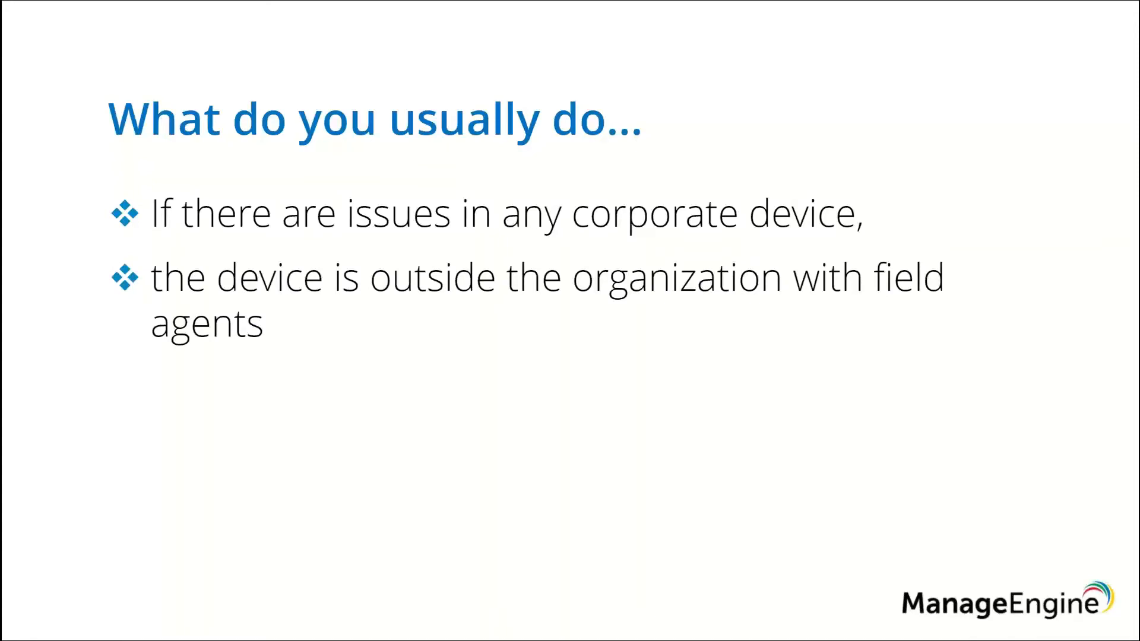
pyautogui.press('Right')
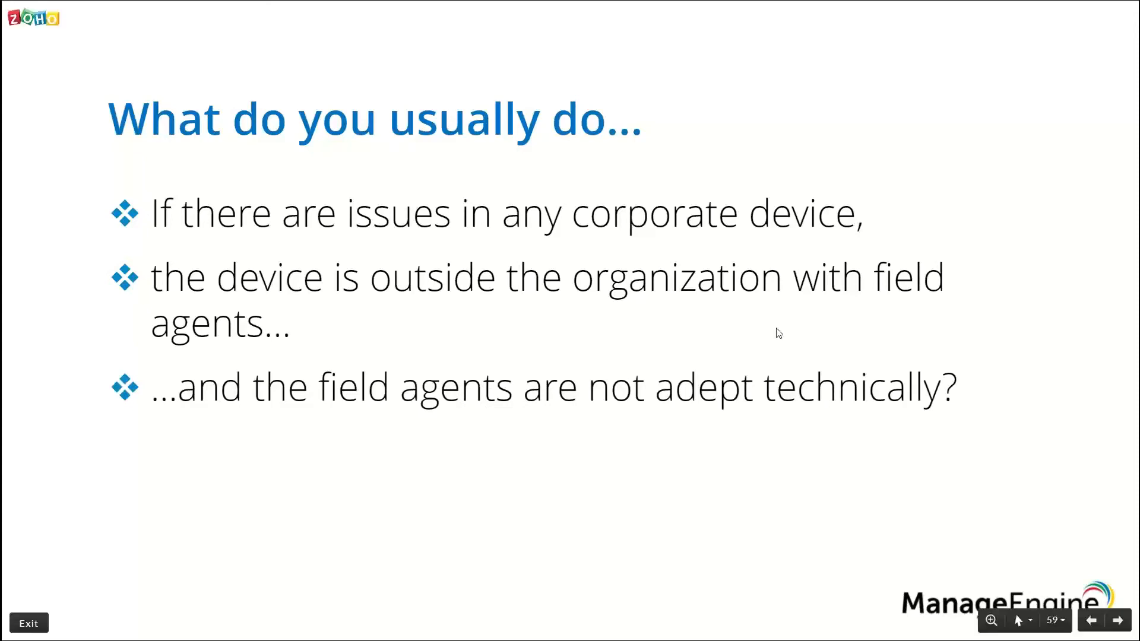
# Switch to the Mobile Device Manager Plus console and discard the unsaved Android kiosk profile, returning to the profile list
pyautogui.hotkey('alt', 'Tab')
pyautogui.scroll(-1, 172, 362)
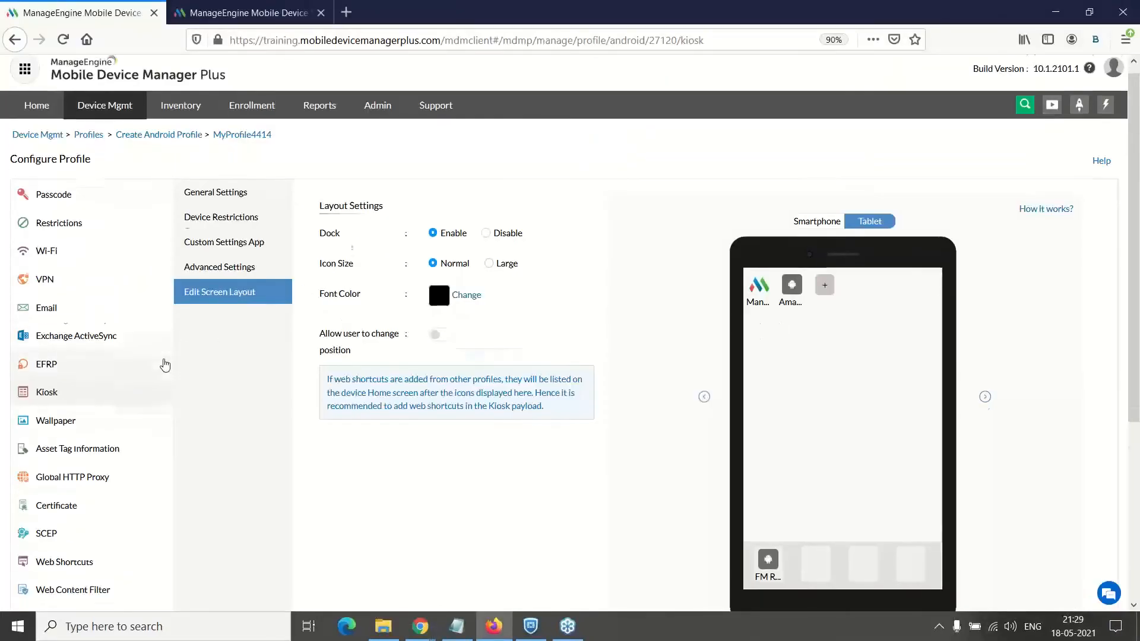
pyautogui.scroll(-5, 176, 362)
pyautogui.click(677, 535)
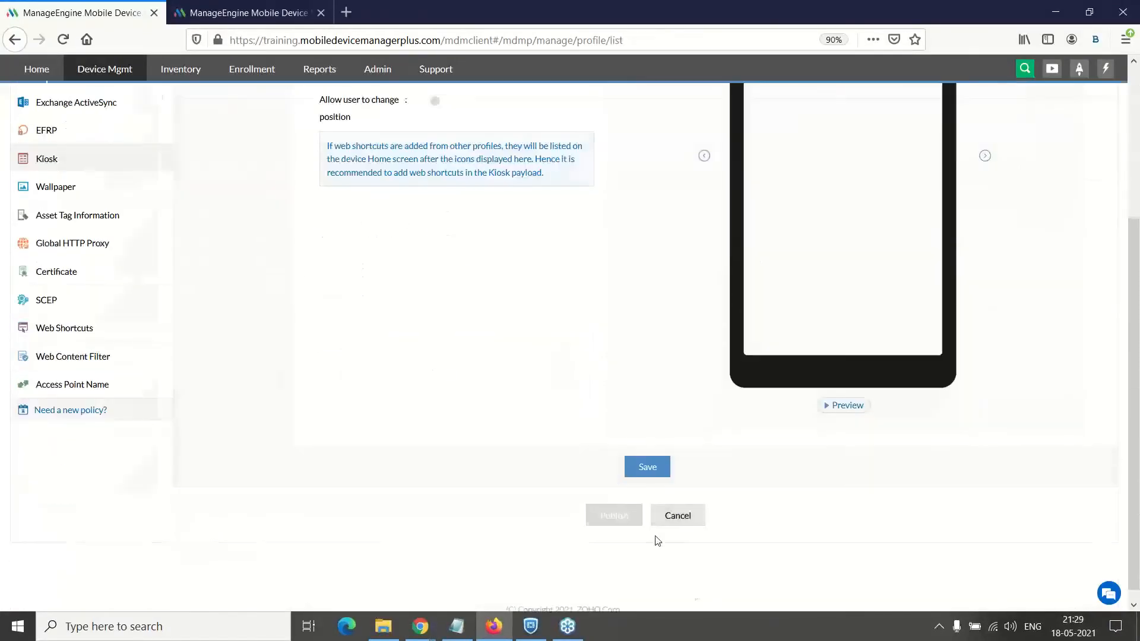
pyautogui.scroll(5, 260, 226)
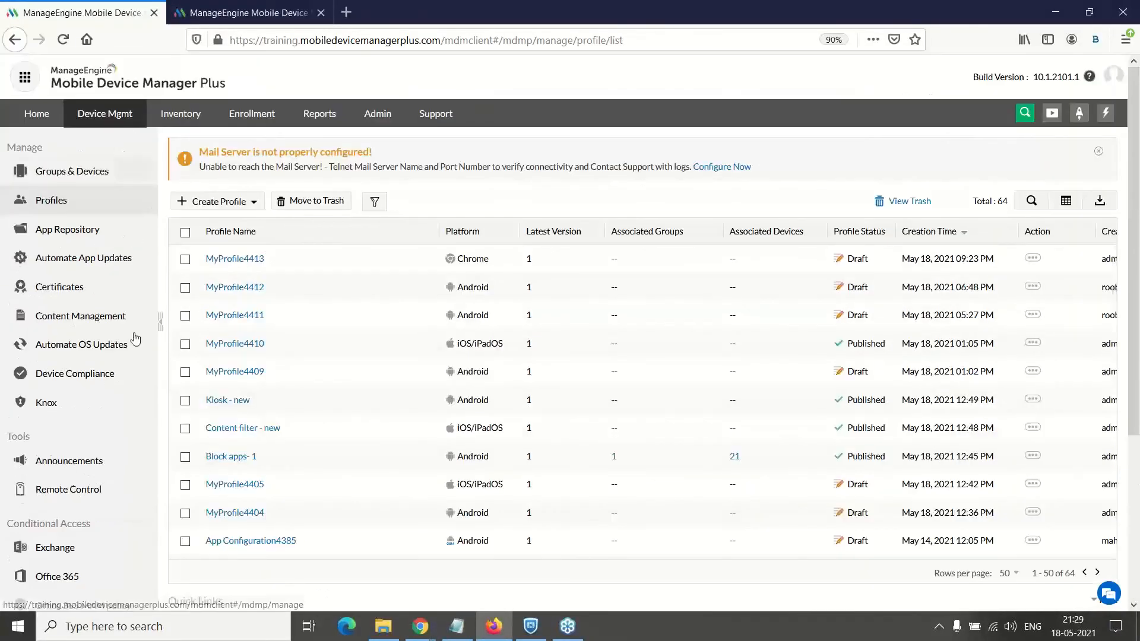
# Browse the remote control device list, try to start a remote control session on the last listed device, and close the session window
pyautogui.click(102, 502)
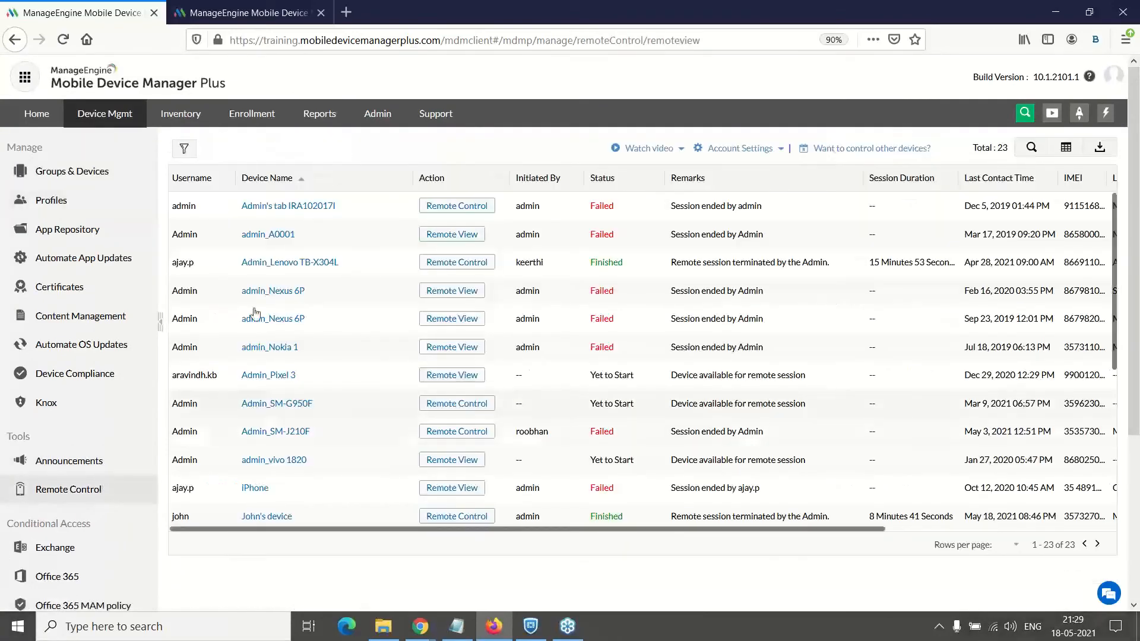
pyautogui.scroll(-1, 333, 241)
pyautogui.scroll(-5, 333, 240)
pyautogui.scroll(5, 354, 299)
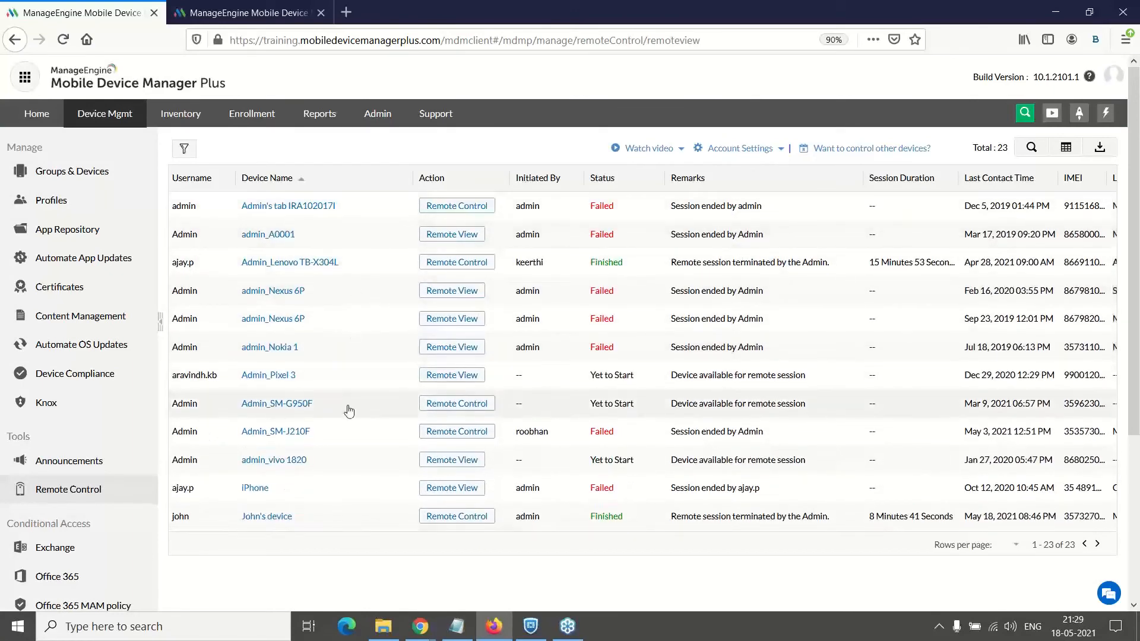
pyautogui.click(451, 516)
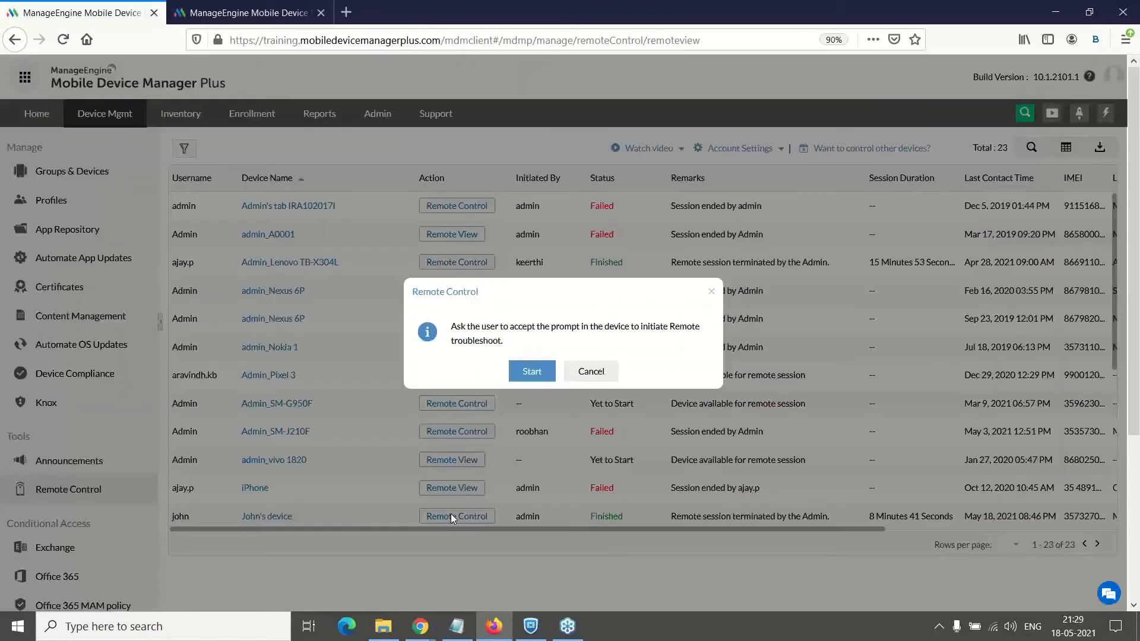
pyautogui.click(530, 376)
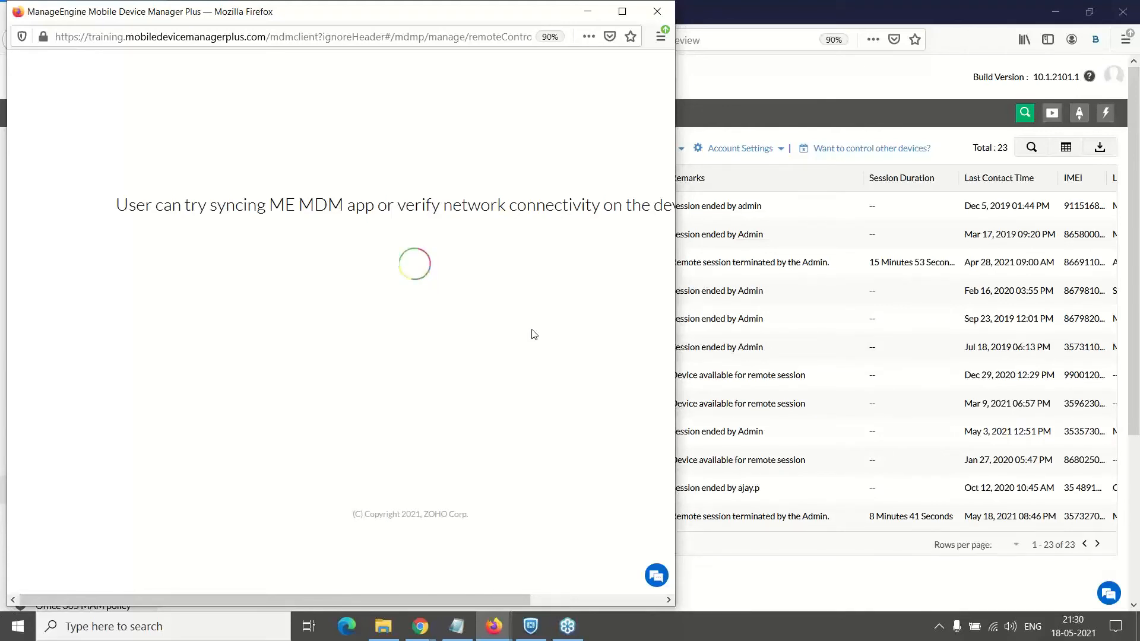
pyautogui.click(651, 13)
# Retry the remote control session on the last listed device twice, closing the session window each time
pyautogui.click(445, 515)
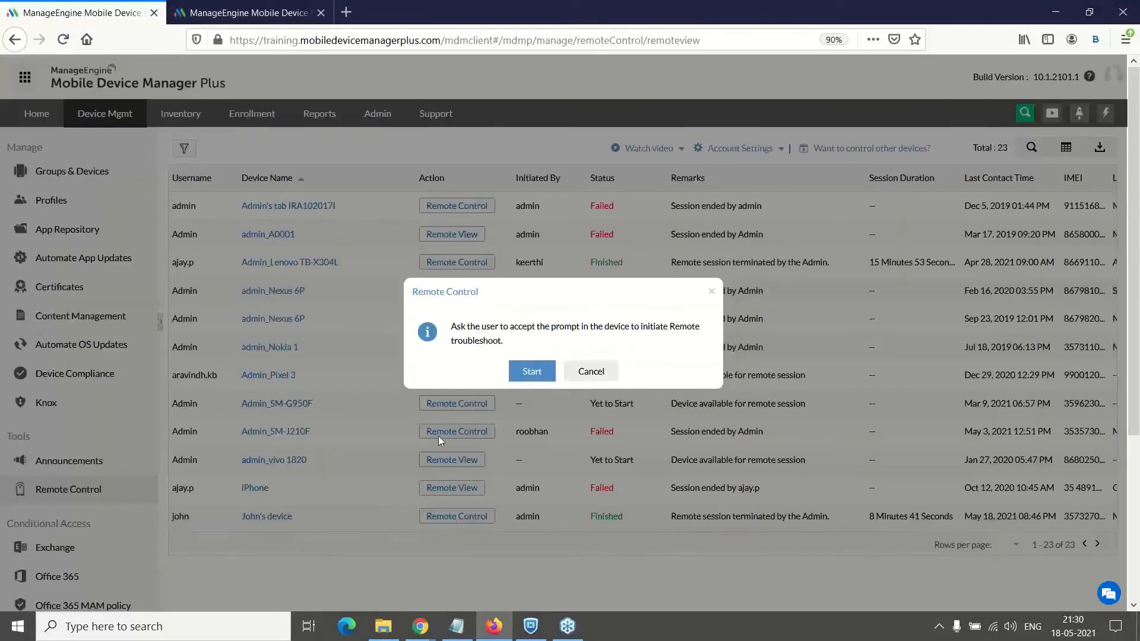
pyautogui.click(530, 374)
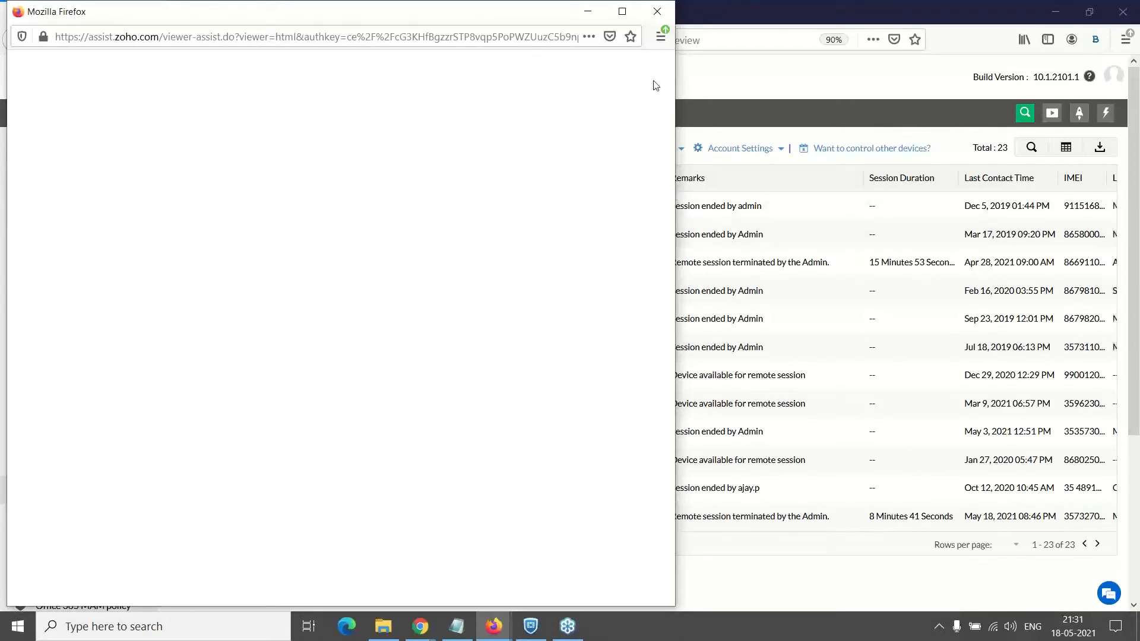
pyautogui.click(657, 11)
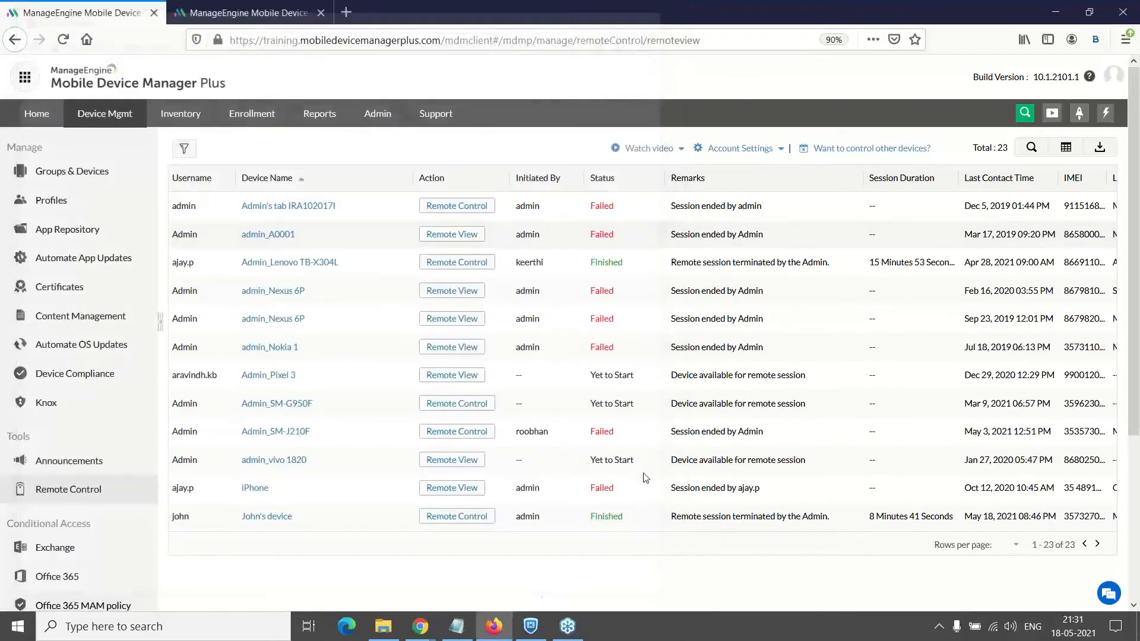
pyautogui.click(460, 516)
pyautogui.click(532, 378)
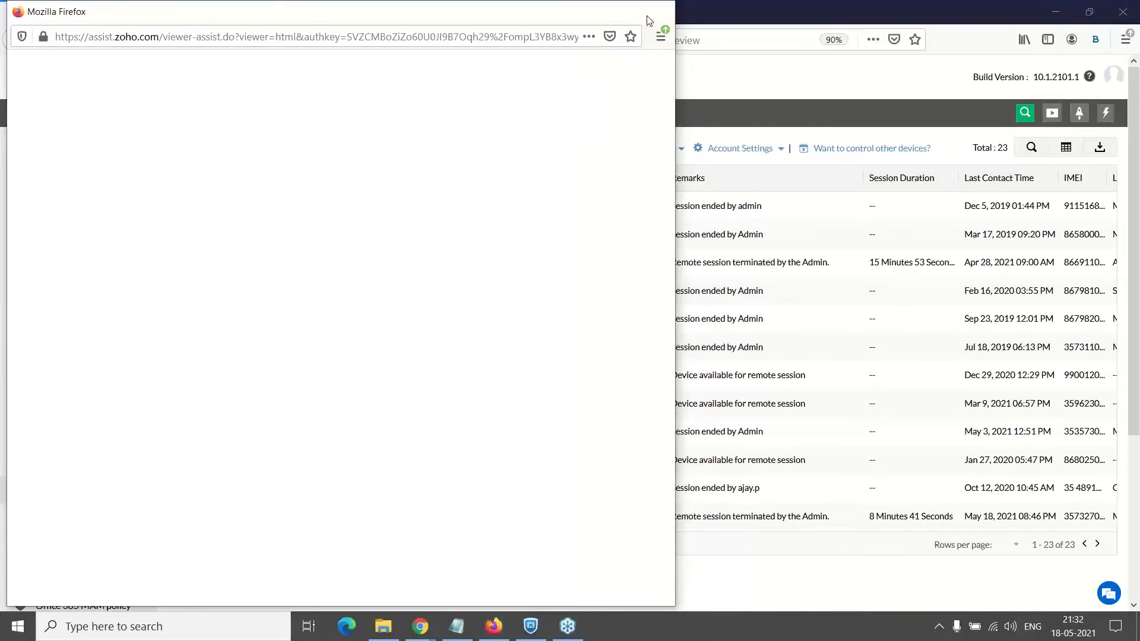
pyautogui.click(648, 16)
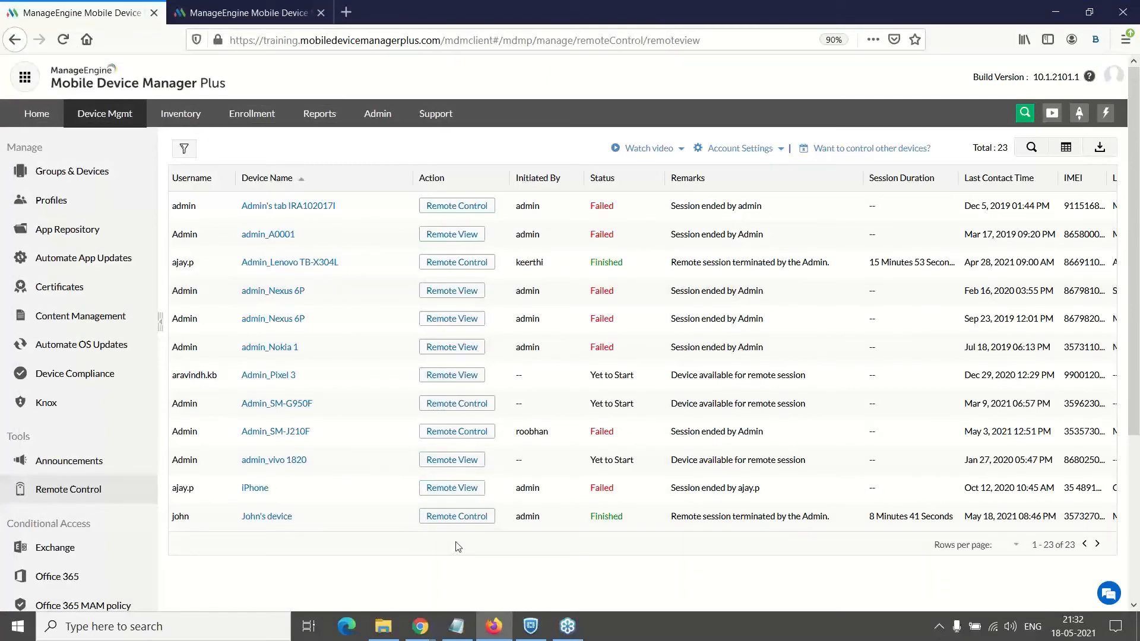
pyautogui.hotkey('alt', 'Tab')
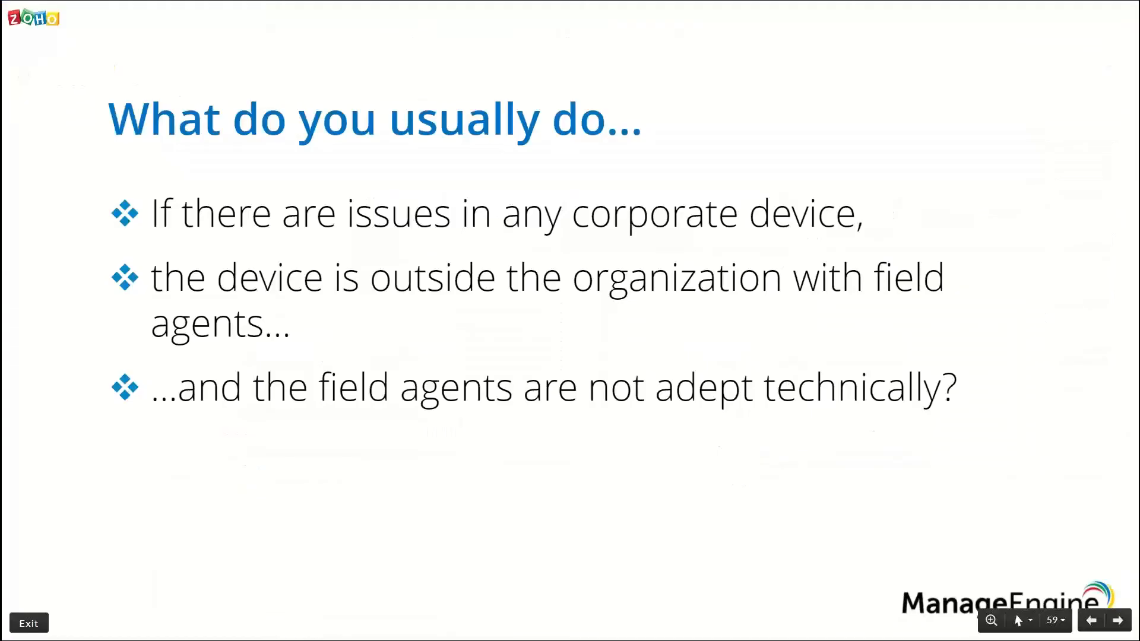
pyautogui.press('Right')
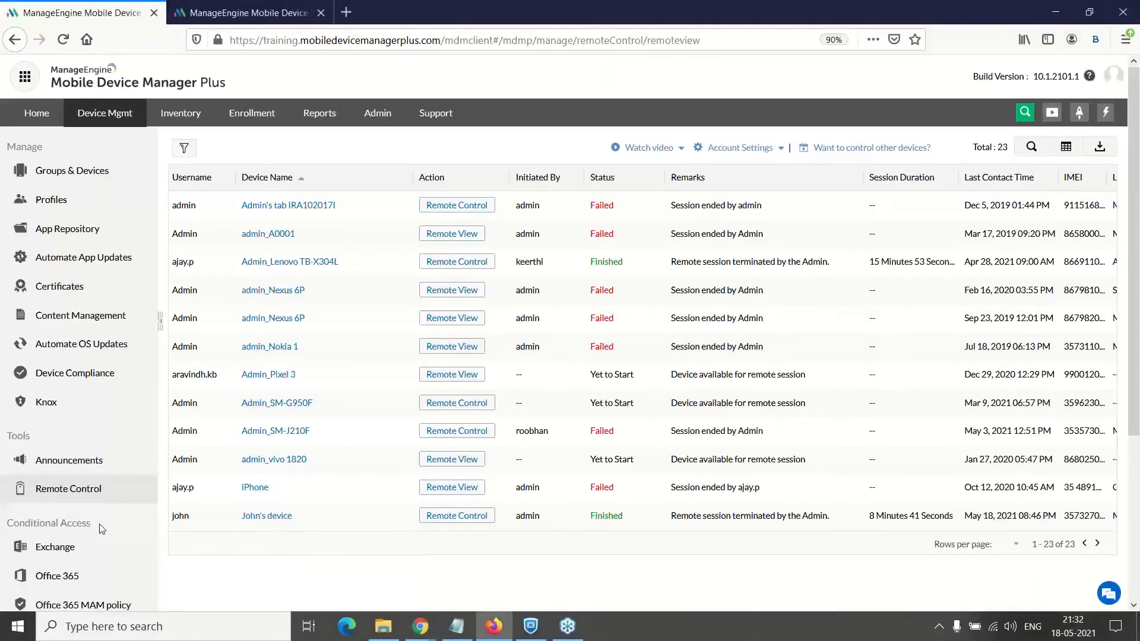
# View the existing geofence policies and the fences stored in the Fence Repository
pyautogui.scroll(-5, 113, 507)
pyautogui.click(115, 505)
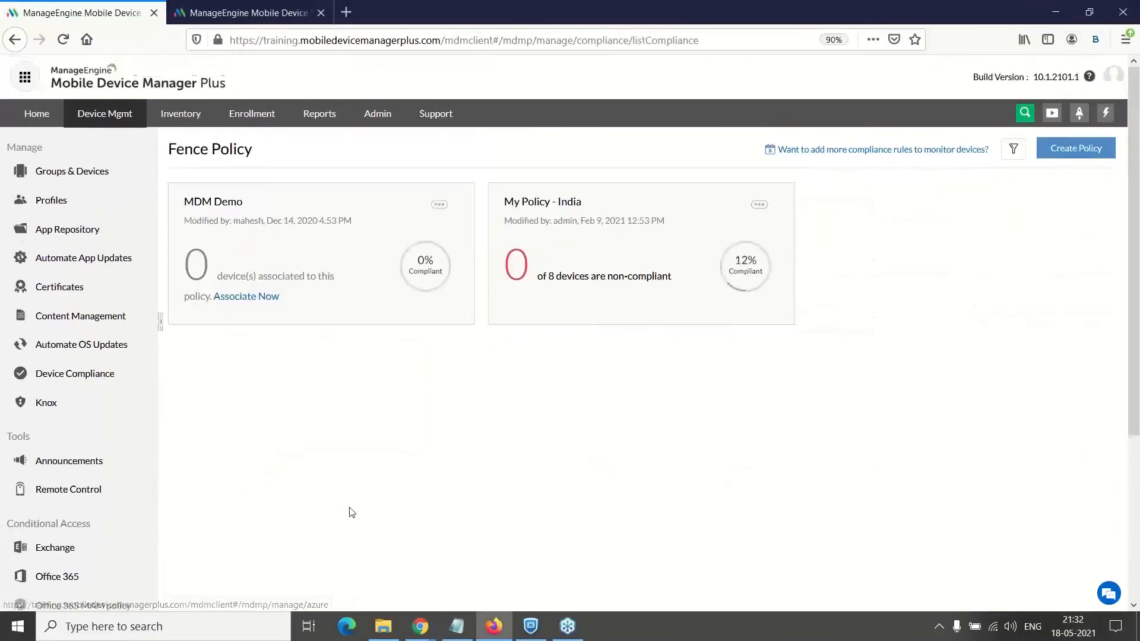
pyautogui.scroll(-5, 350, 511)
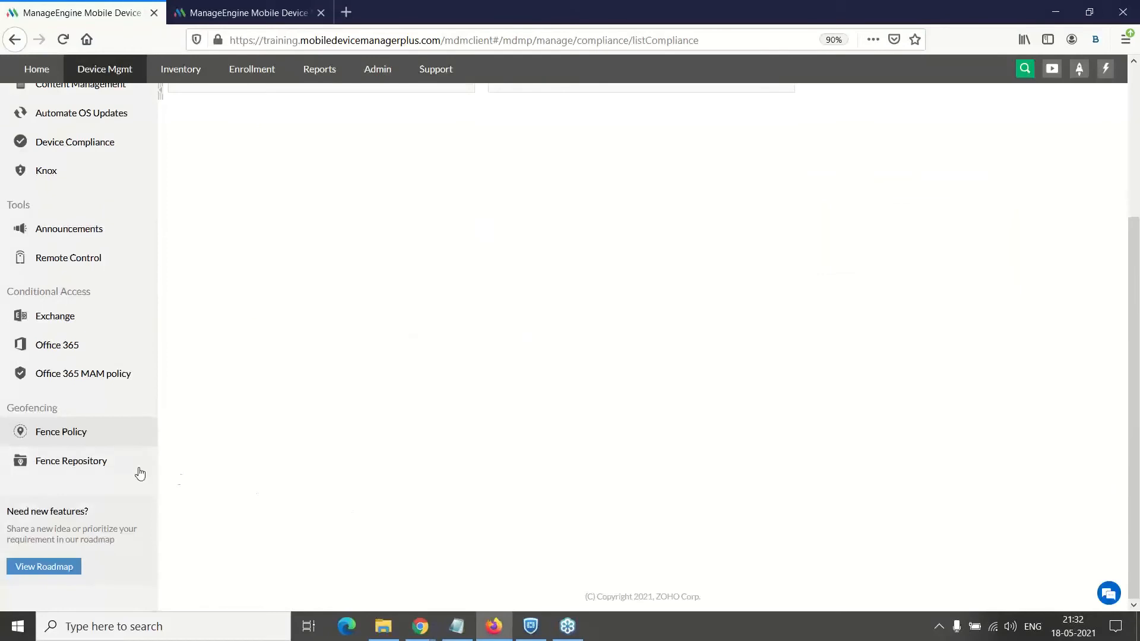
pyautogui.click(84, 461)
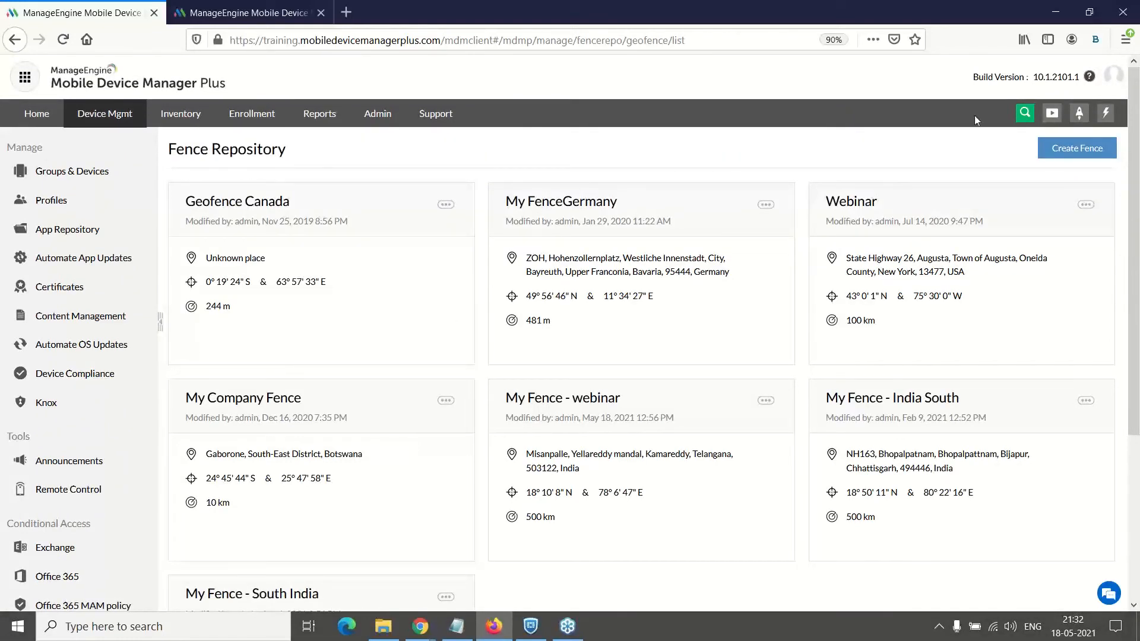
# Start creating a geofence, deny the browser location access, and place the fence at Zoho Corporation in Pleasanton, California
pyautogui.click(1050, 150)
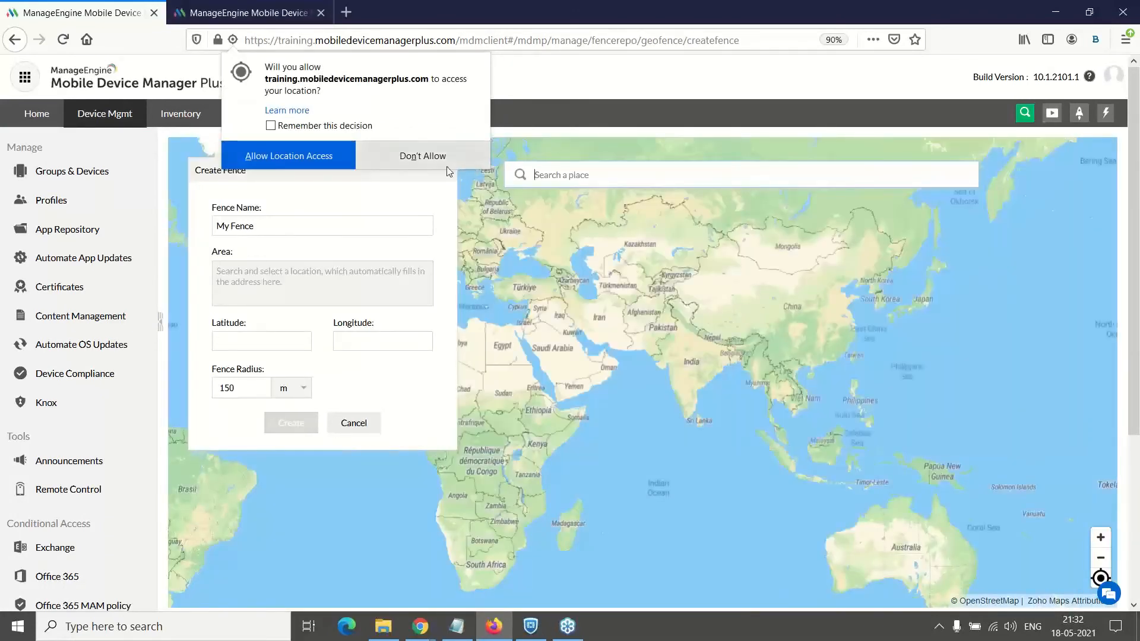
pyautogui.click(422, 157)
pyautogui.write('zoho')
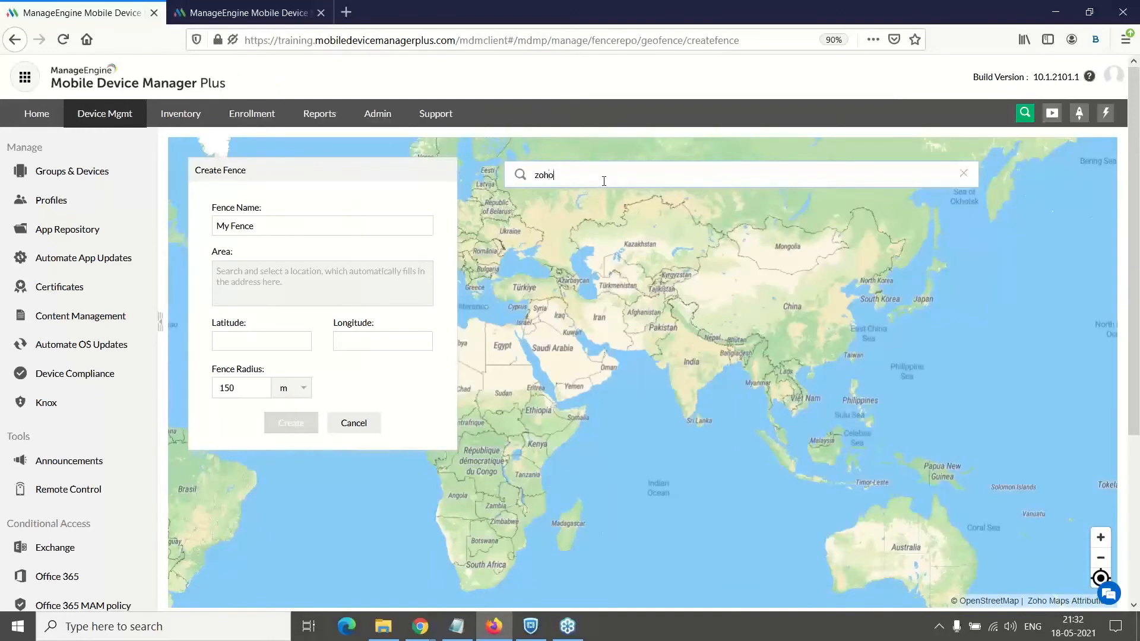
pyautogui.write(' corporation')
pyautogui.click(612, 197)
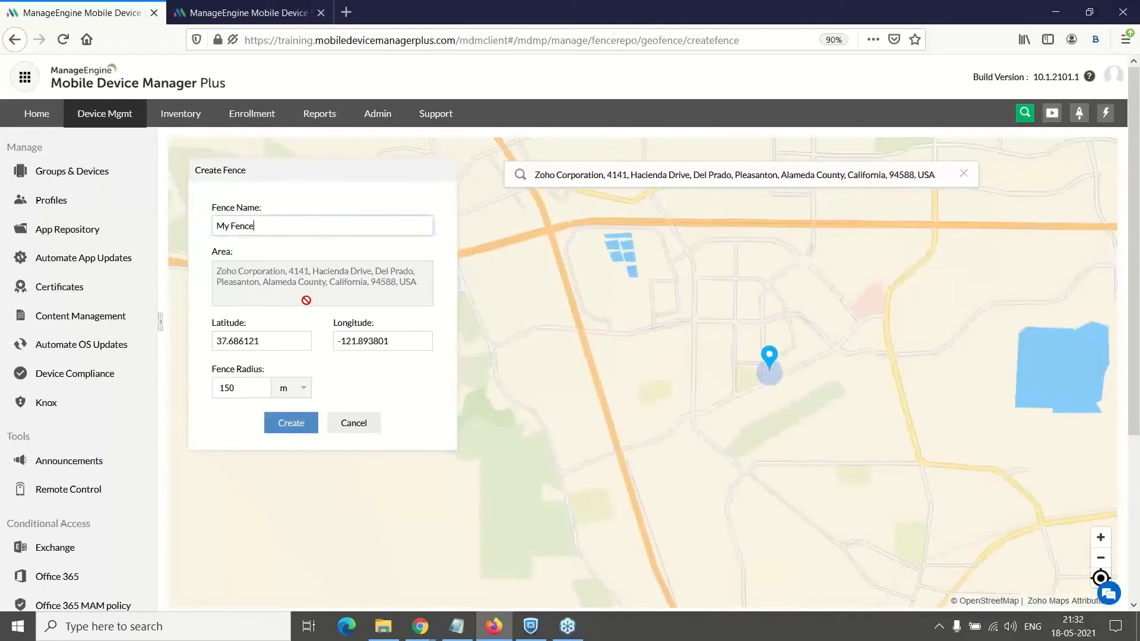
# Set the new fence's radius to 1 km
pyautogui.doubleClick(229, 389)
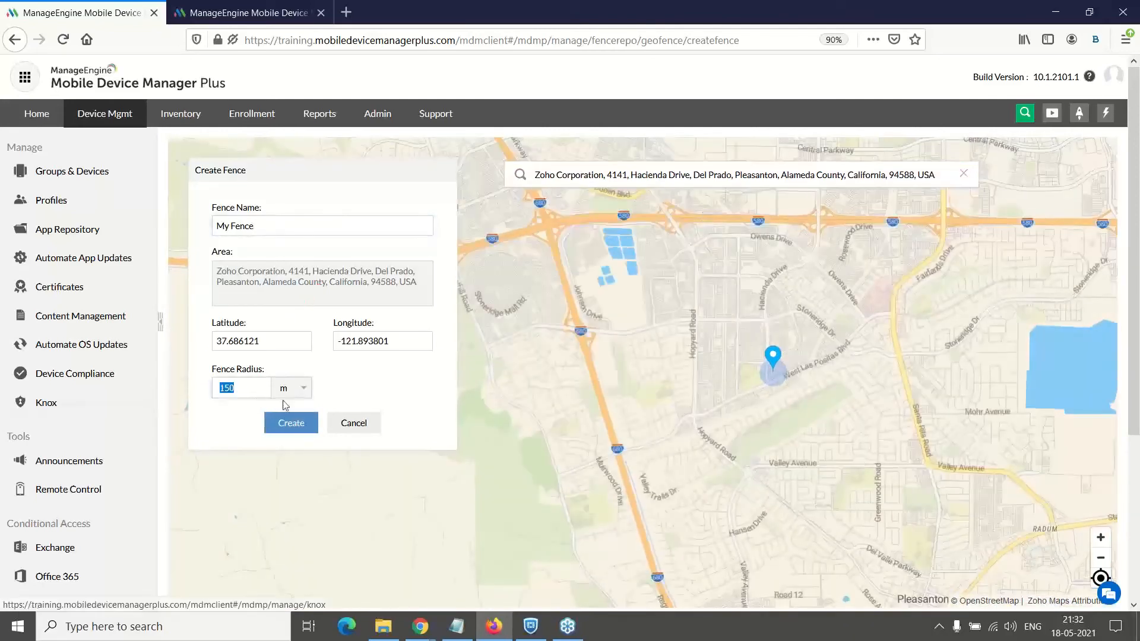
pyautogui.write('1')
pyautogui.click(296, 422)
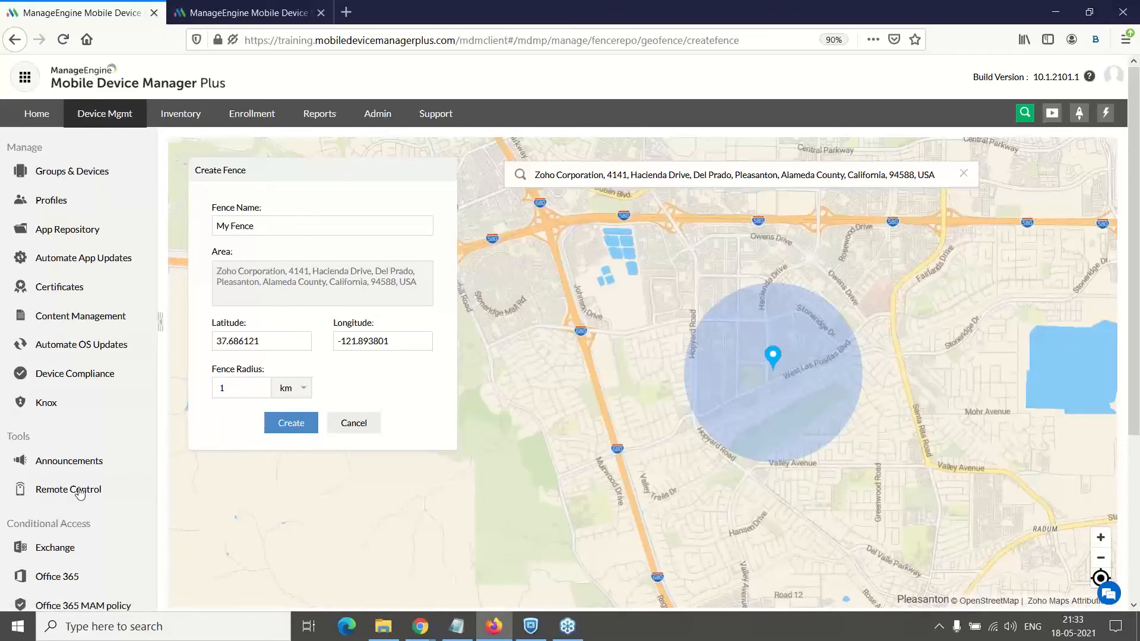
# Leave the new fence unsaved and start creating a new fence policy
pyautogui.scroll(-3, 84, 491)
pyautogui.click(90, 469)
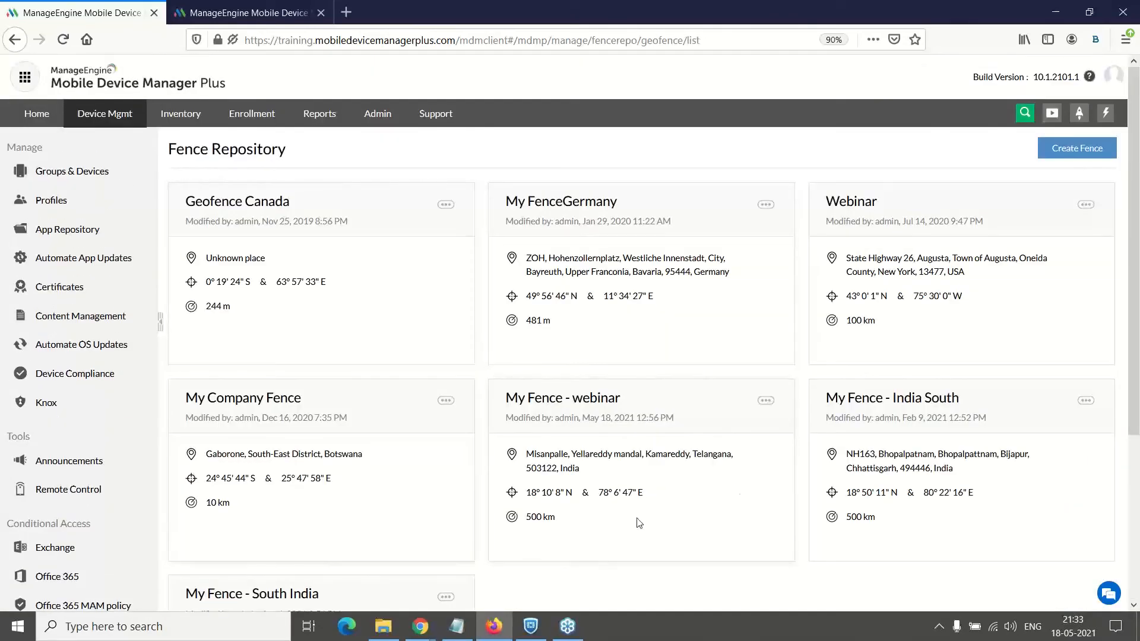
pyautogui.scroll(-3, 640, 384)
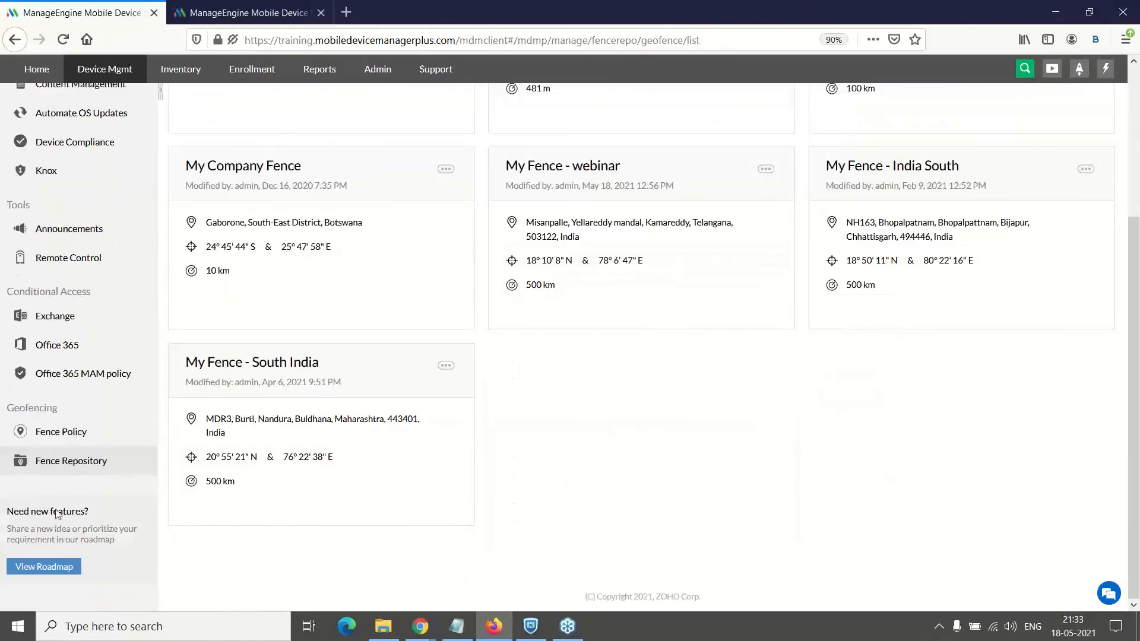
pyautogui.click(81, 442)
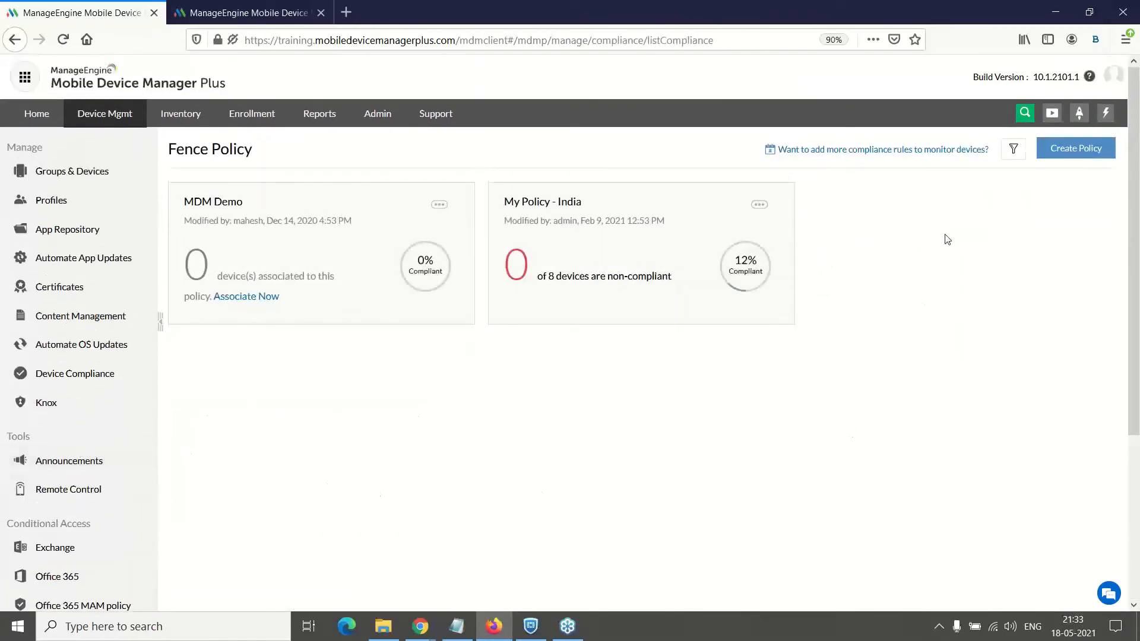
pyautogui.click(1048, 151)
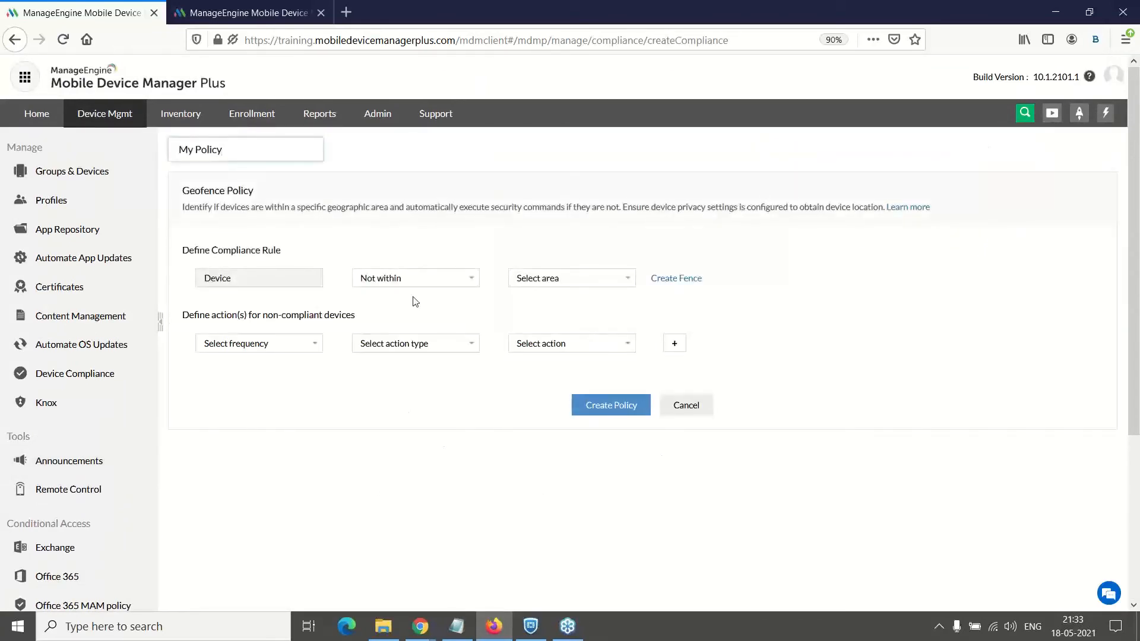
# Define the policy's compliance rule as the device being not within the Webinar fence
pyautogui.click(430, 278)
pyautogui.click(424, 312)
pyautogui.click(541, 278)
pyautogui.click(540, 341)
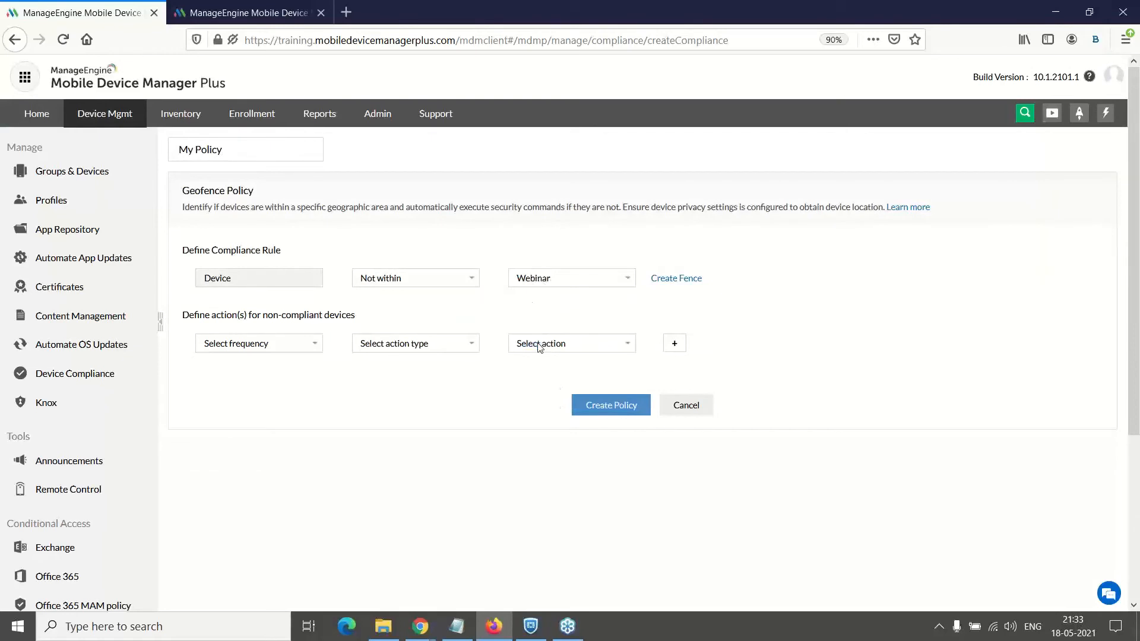
# Set the non-compliance action to notify immediately by sending an e-mail to the admin, and close the message preview
pyautogui.click(291, 347)
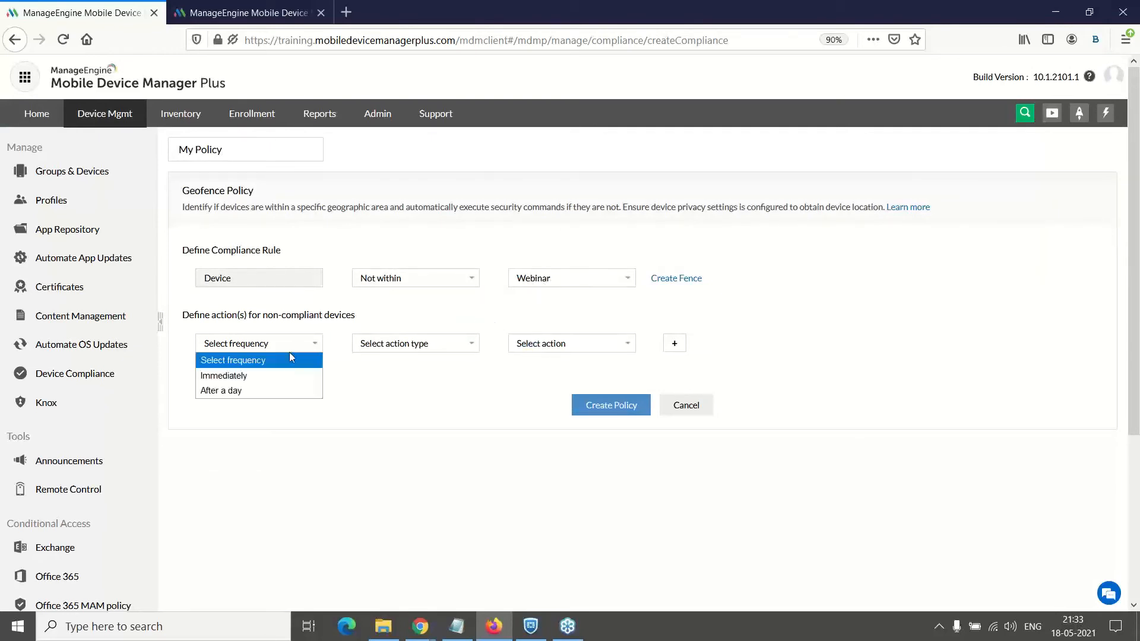
pyautogui.click(287, 376)
pyautogui.click(428, 343)
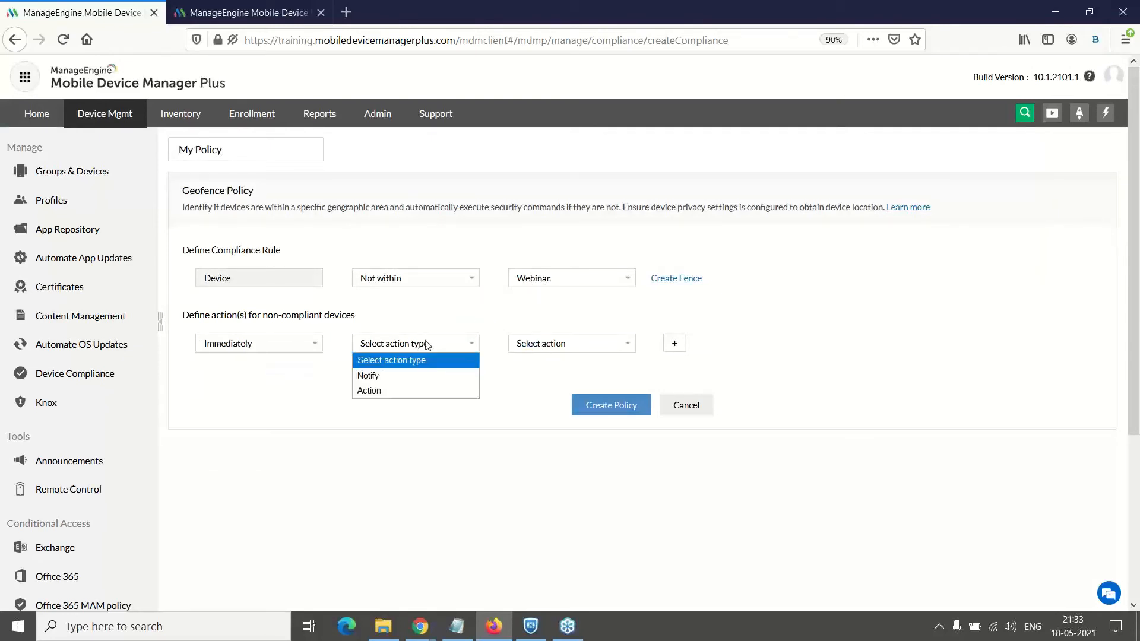
pyautogui.click(407, 380)
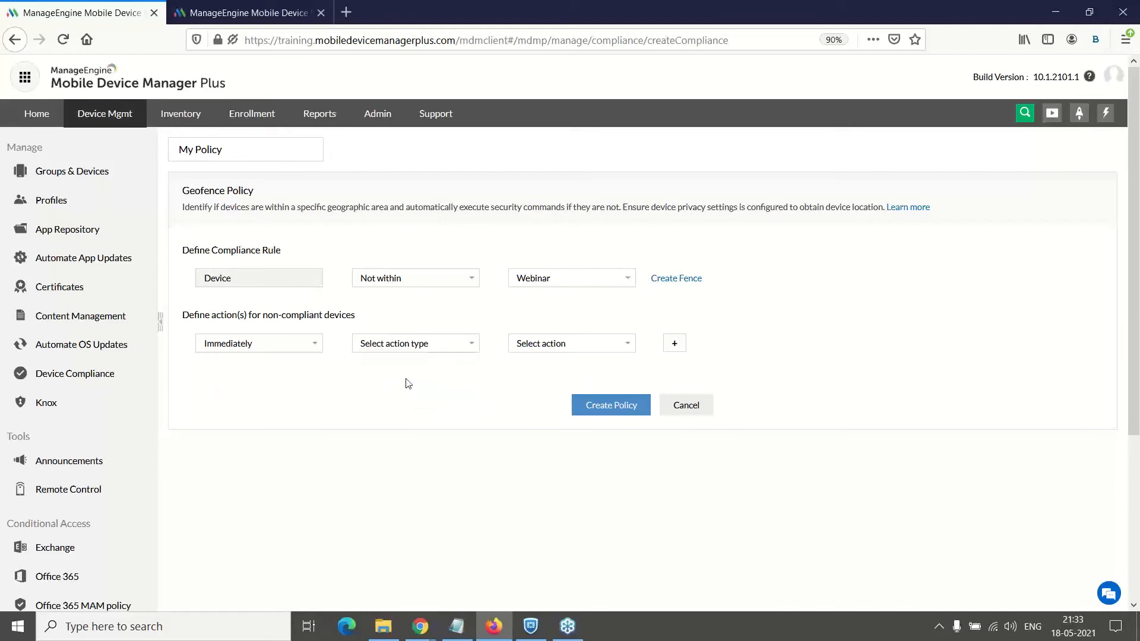
pyautogui.click(576, 347)
pyautogui.click(570, 378)
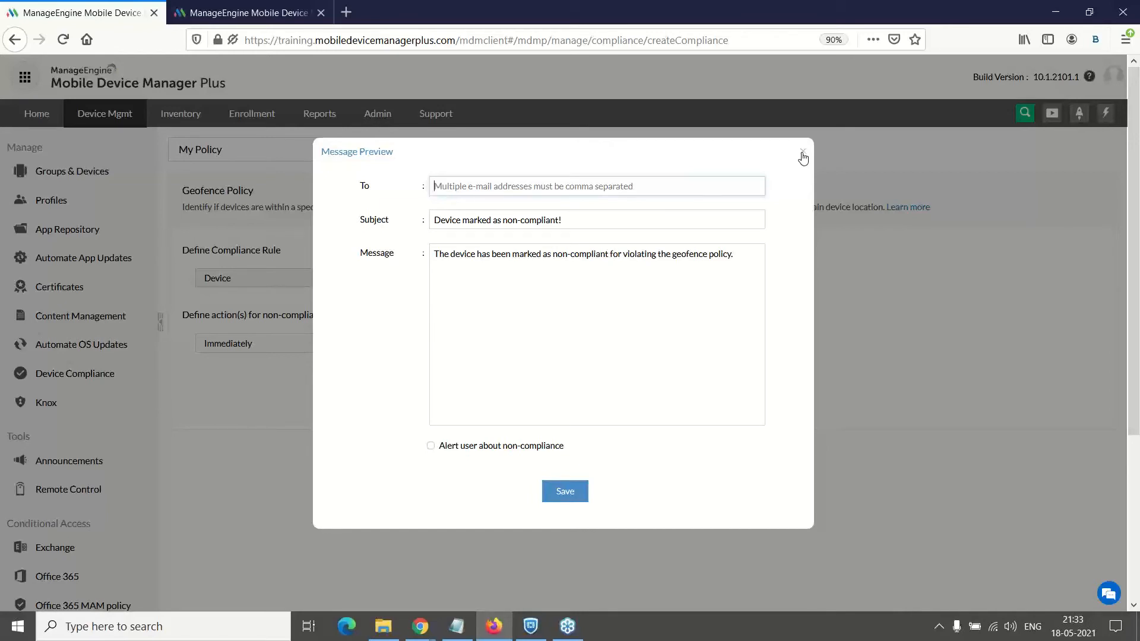
pyautogui.click(803, 154)
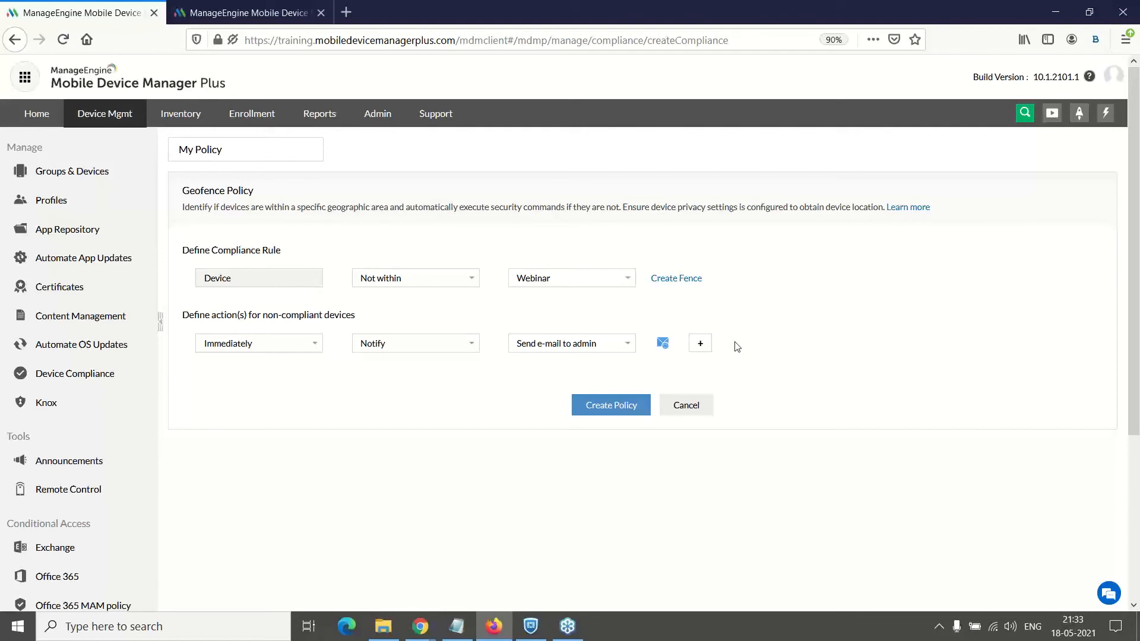
# Change the non-compliance action type to Action and choose Lost Mode
pyautogui.click(427, 348)
pyautogui.click(420, 390)
pyautogui.click(530, 349)
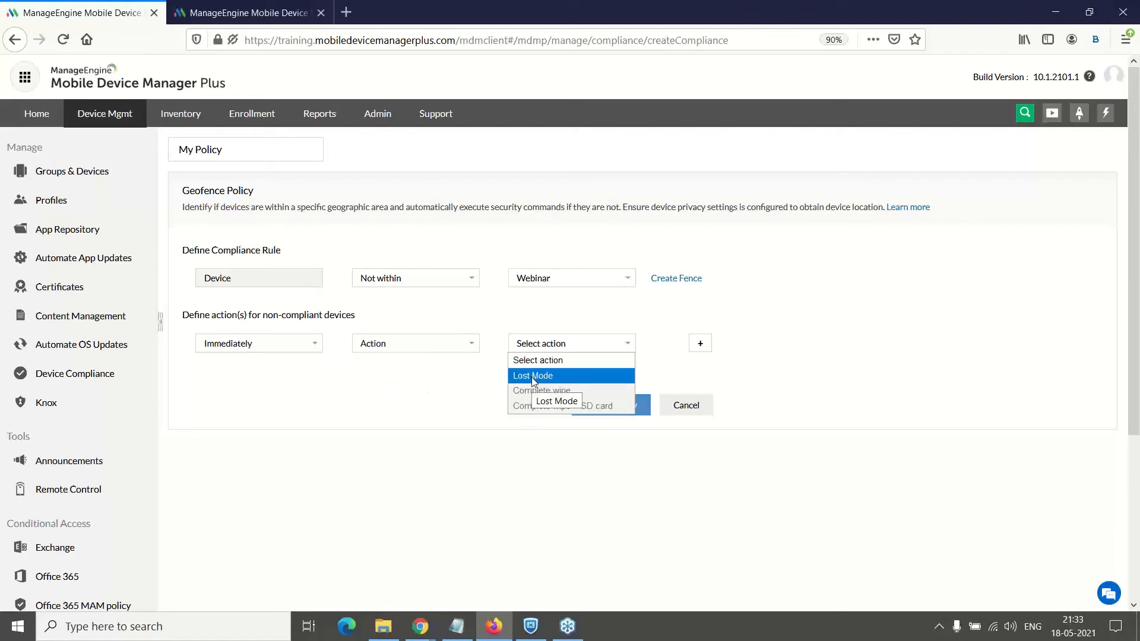
pyautogui.click(533, 375)
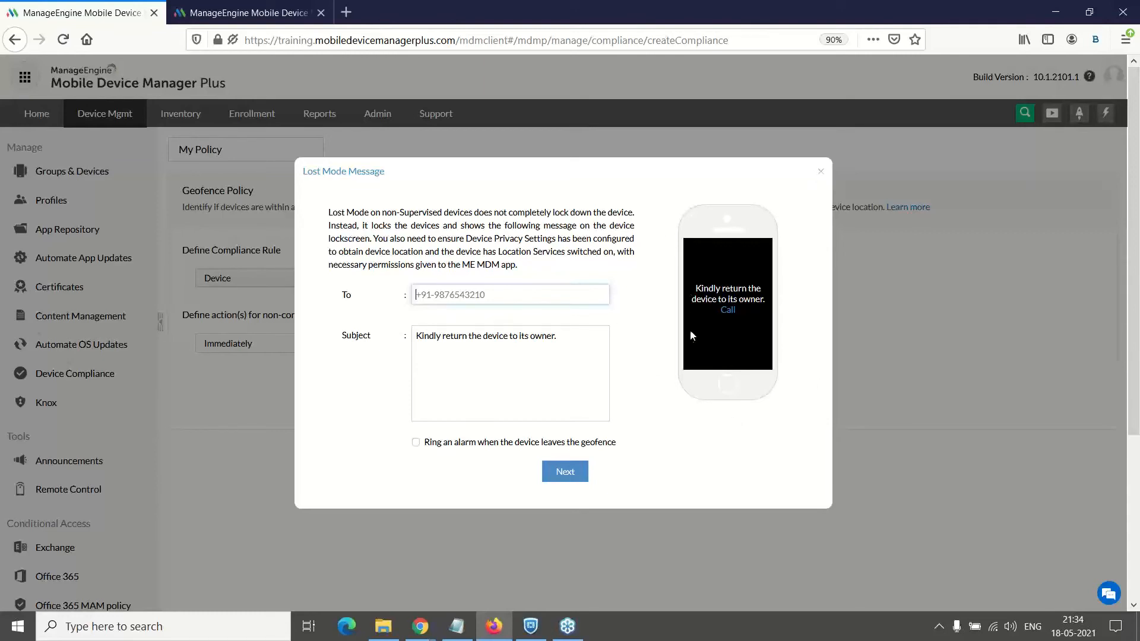
# Close the geofence policy's Lost Mode message settings without filling them in
pyautogui.click(822, 176)
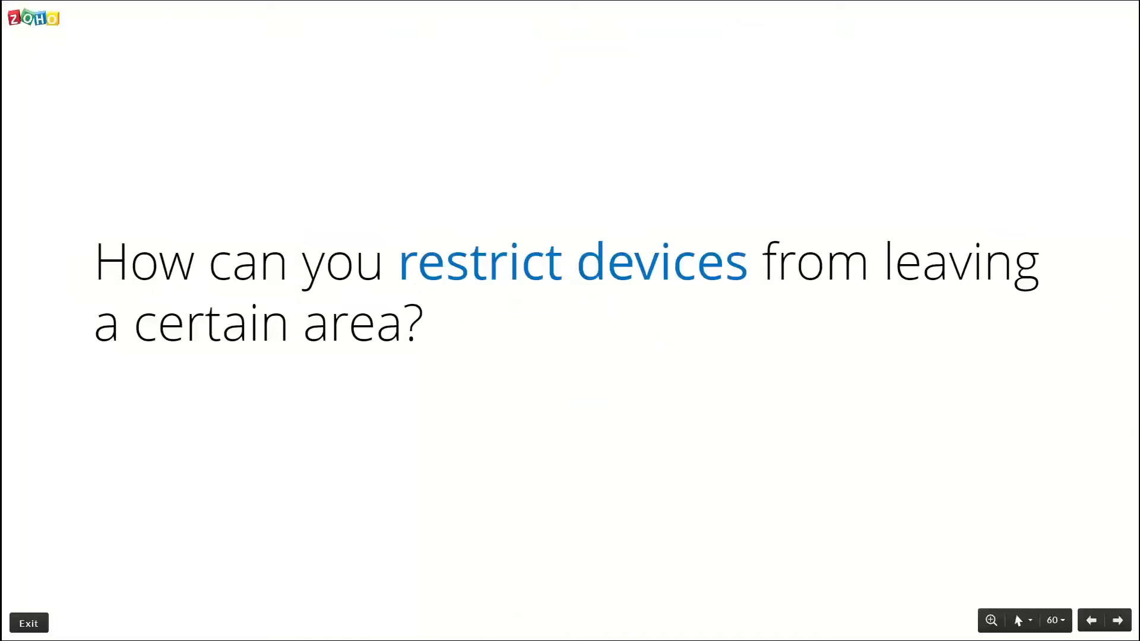
pyautogui.press('Right')
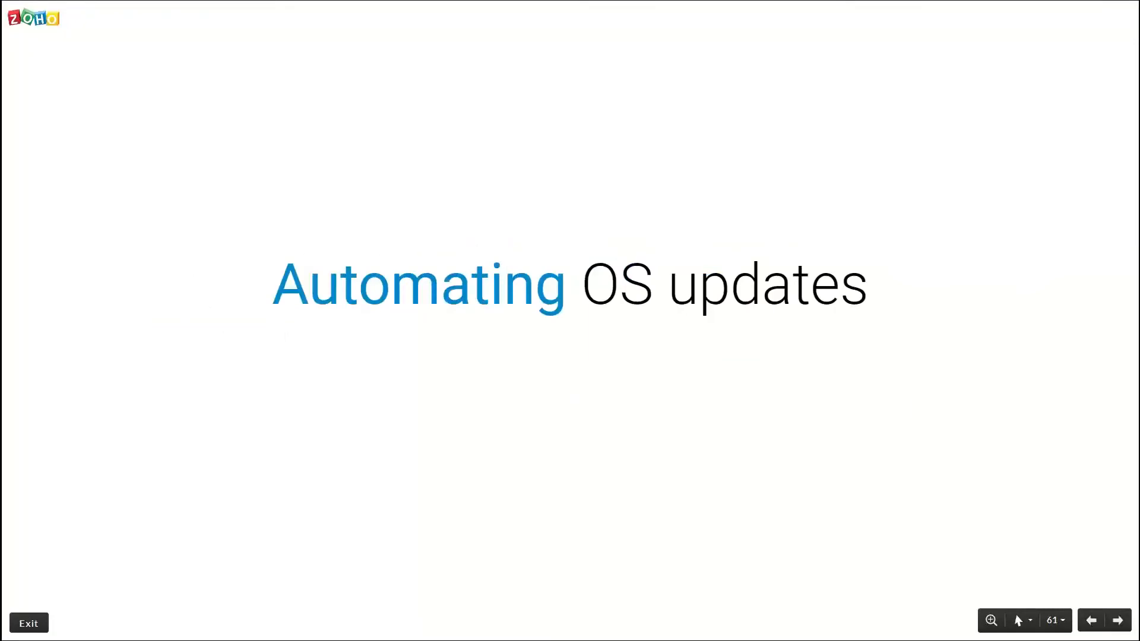
pyautogui.press('Right')
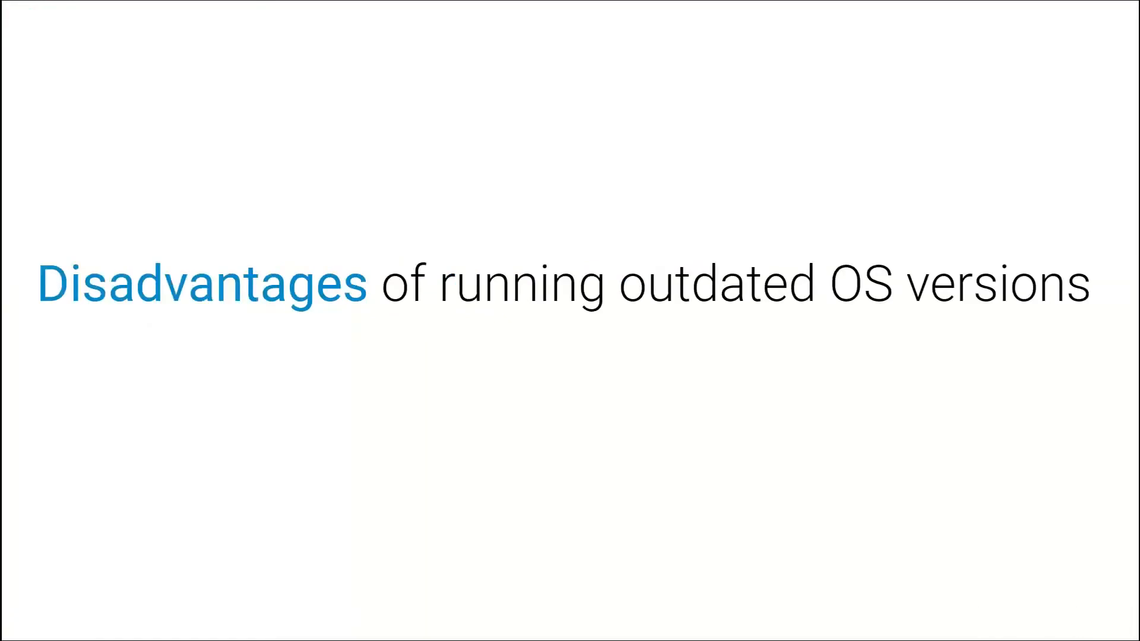
pyautogui.press('Right')
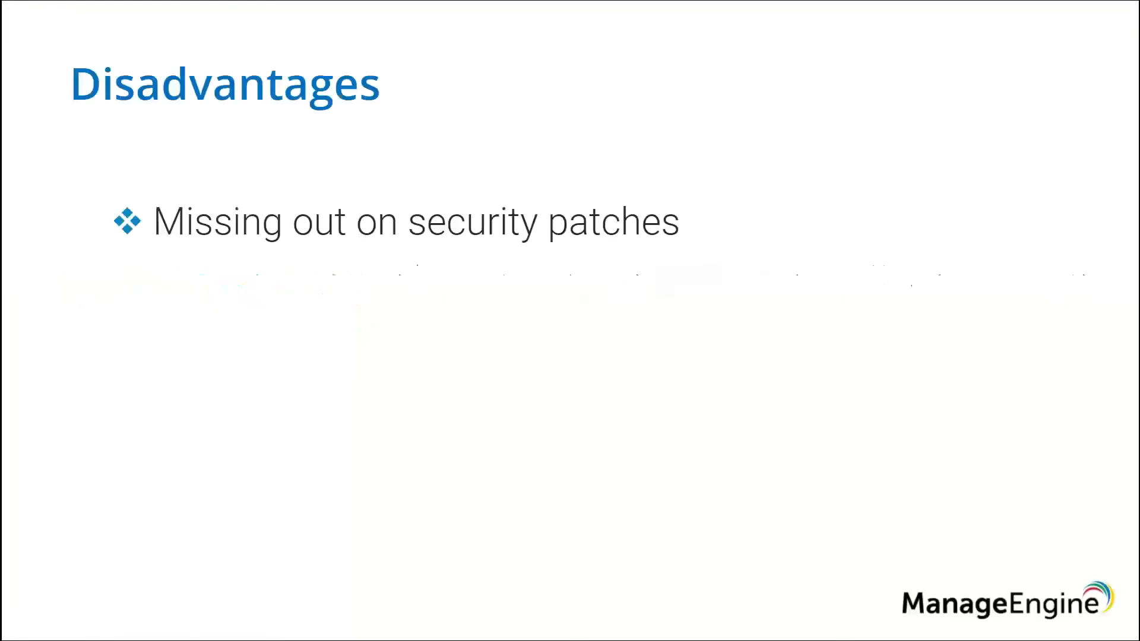
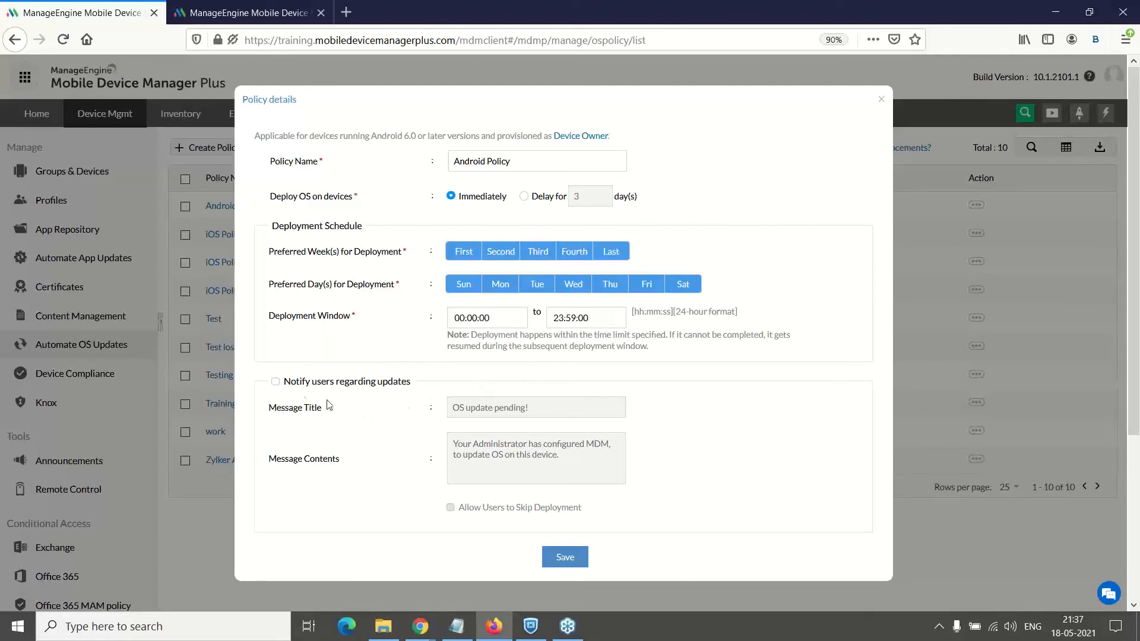
# Try notifying users about updates in the Android OS update policy, toggle the option to skip deployment, and close the policy unsaved
pyautogui.click(275, 381)
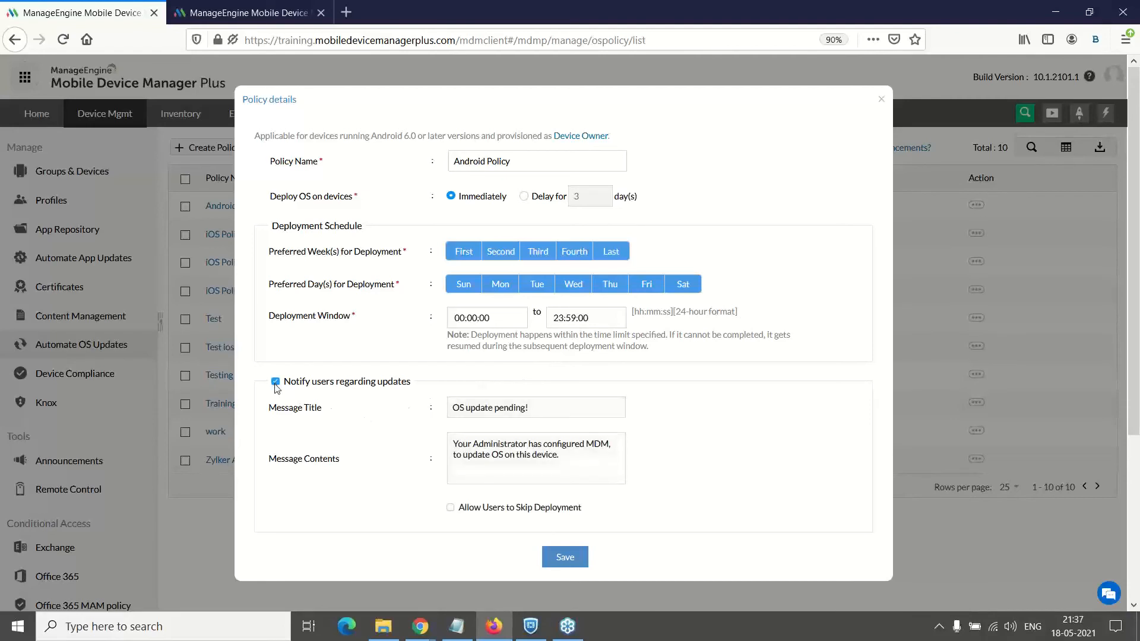
pyautogui.click(451, 509)
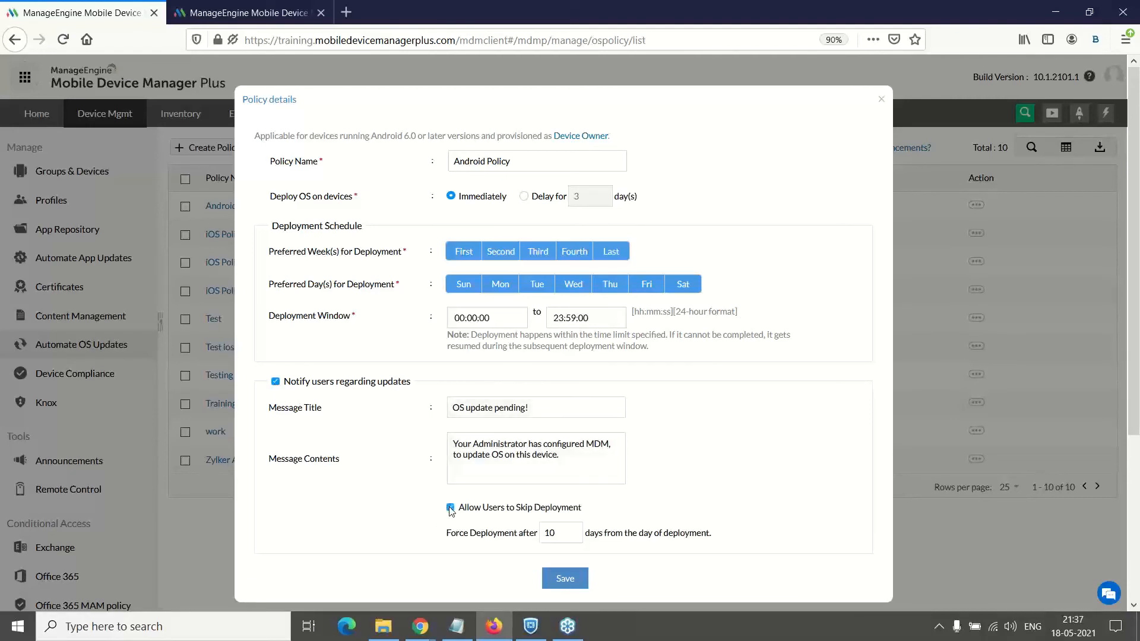
pyautogui.click(451, 509)
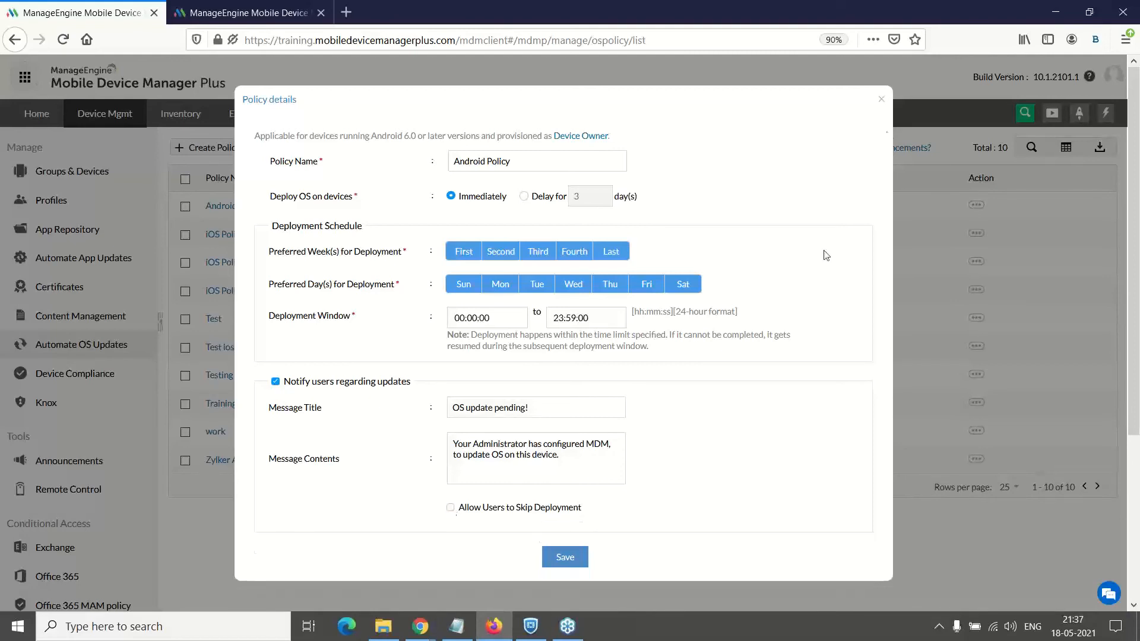
pyautogui.click(881, 100)
# Examine the groups and devices available for distributing the Android Policy - new update policy, and close the selection without associating any
pyautogui.click(186, 206)
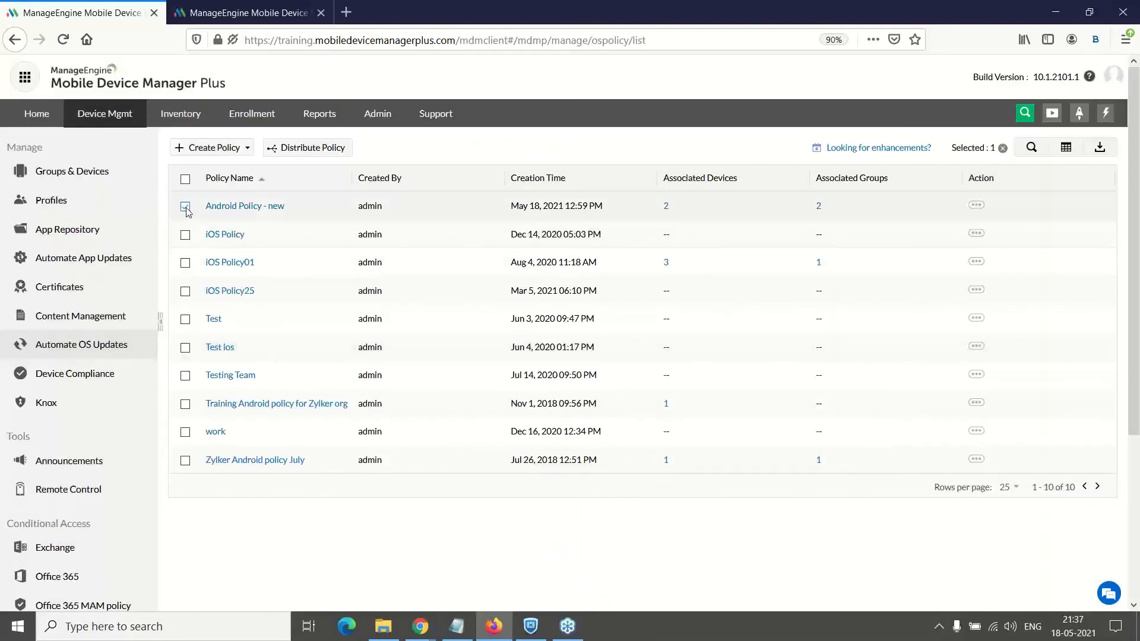
pyautogui.click(304, 146)
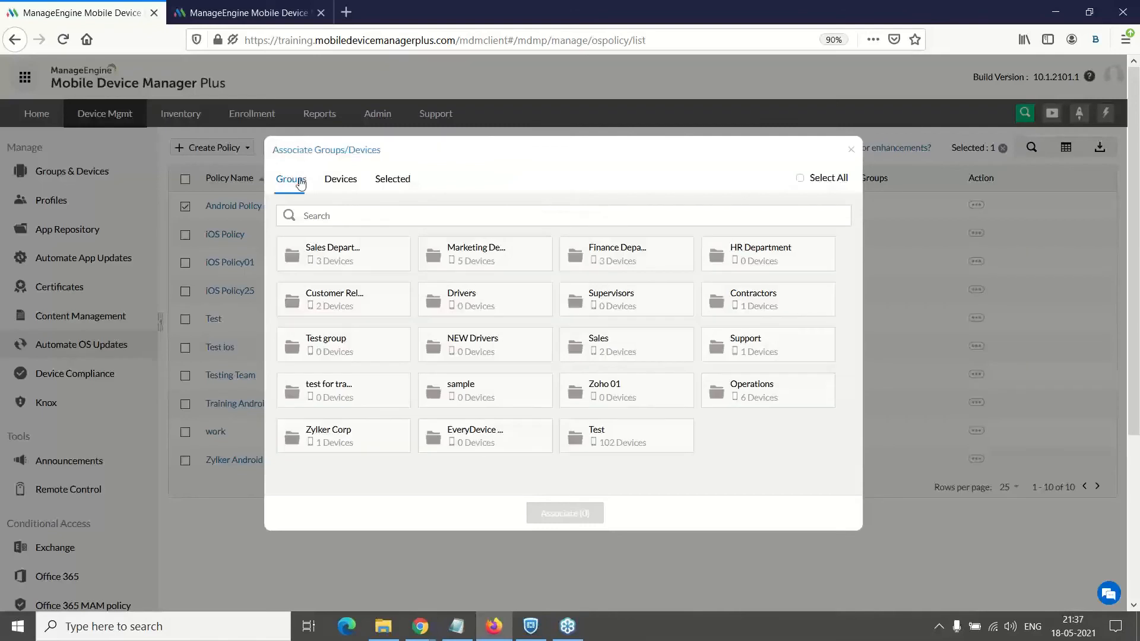
pyautogui.click(336, 184)
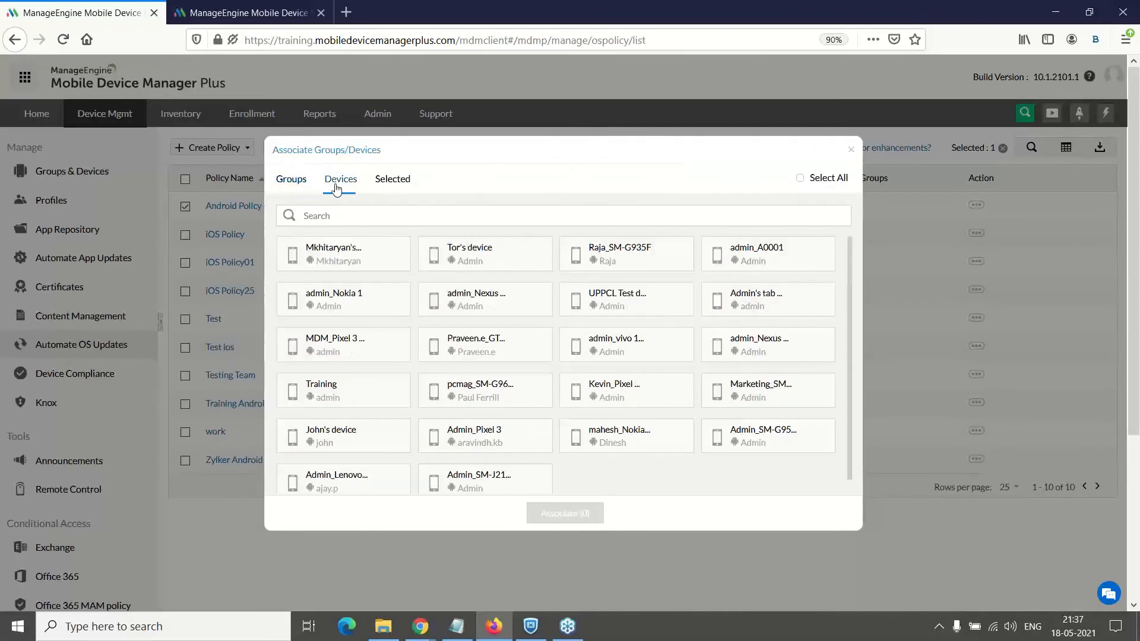
pyautogui.click(852, 150)
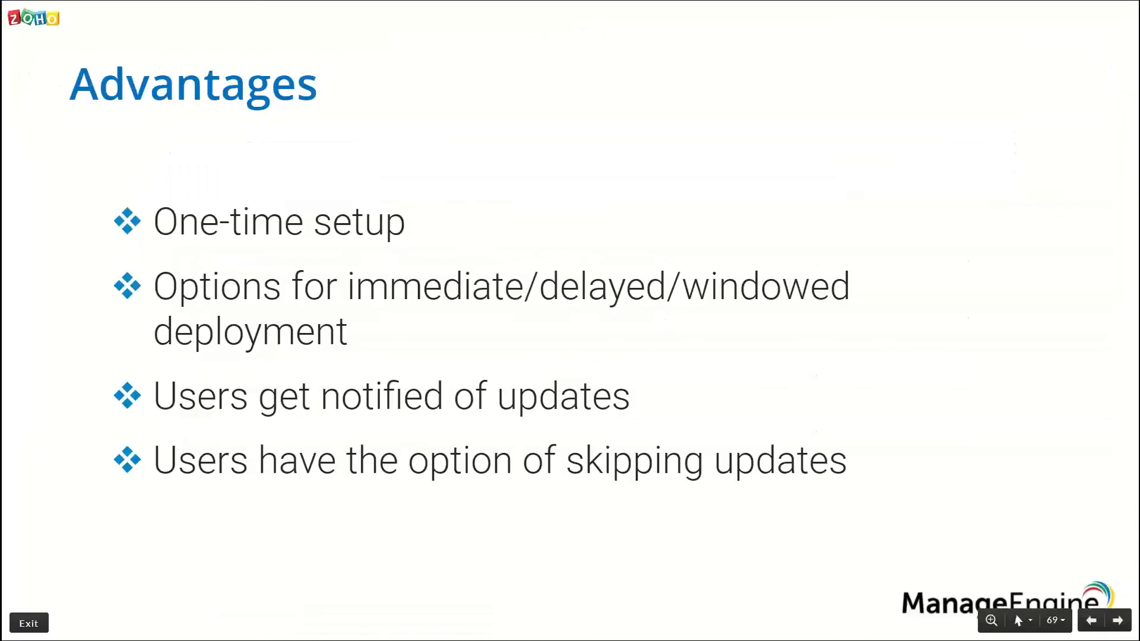
pyautogui.press('Right')
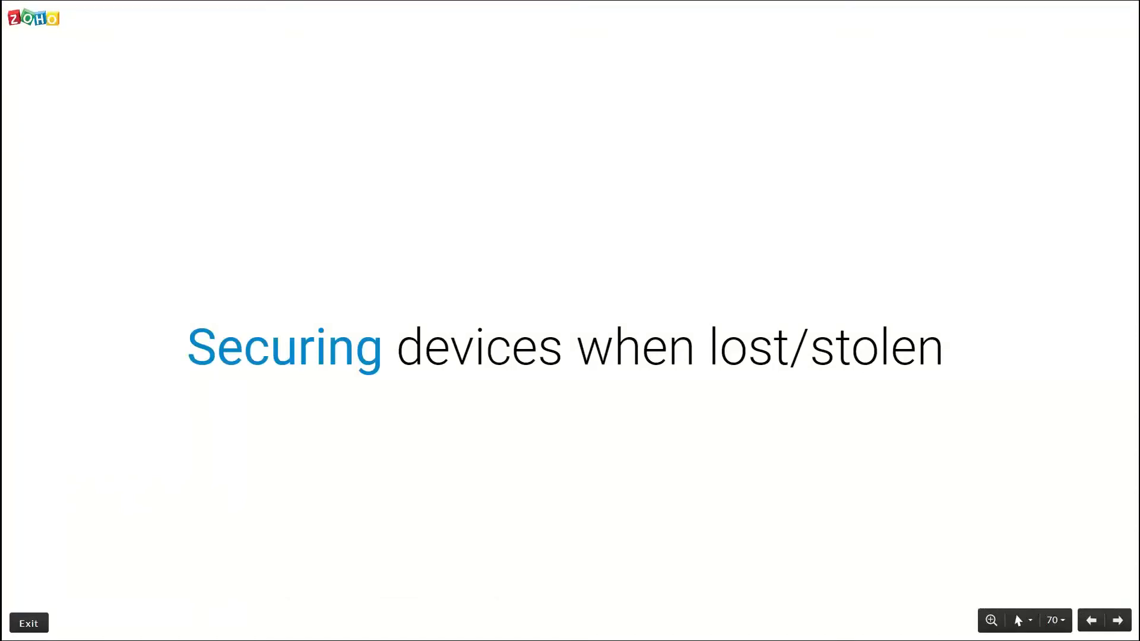
pyautogui.press('Right')
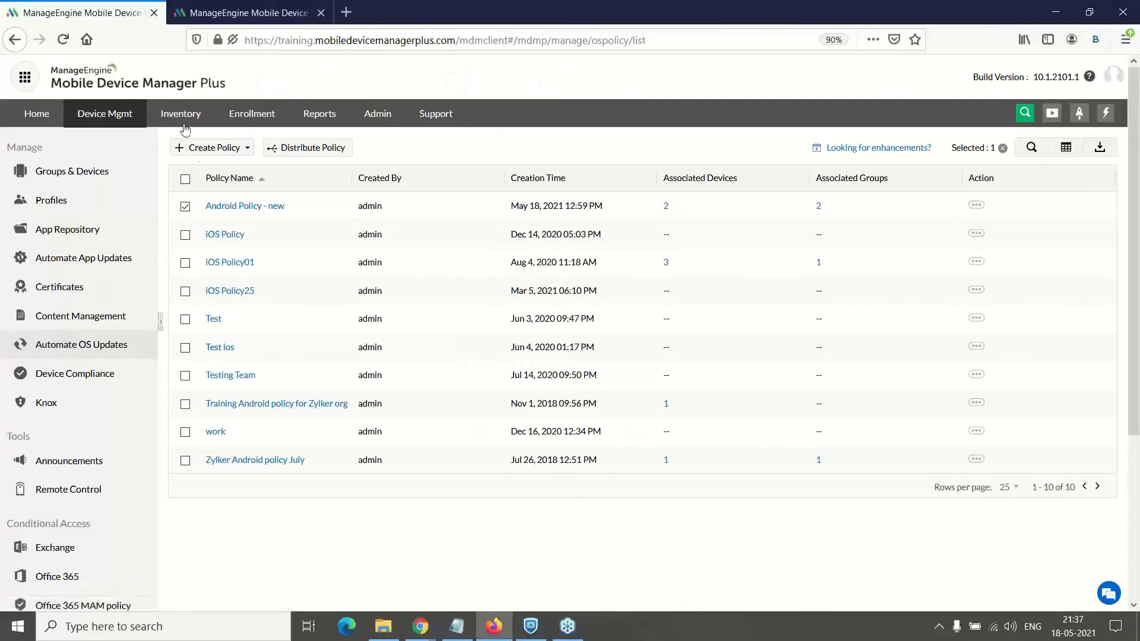
# Find the SM-G935F Android smartphone in the device inventory and open its details
pyautogui.click(184, 116)
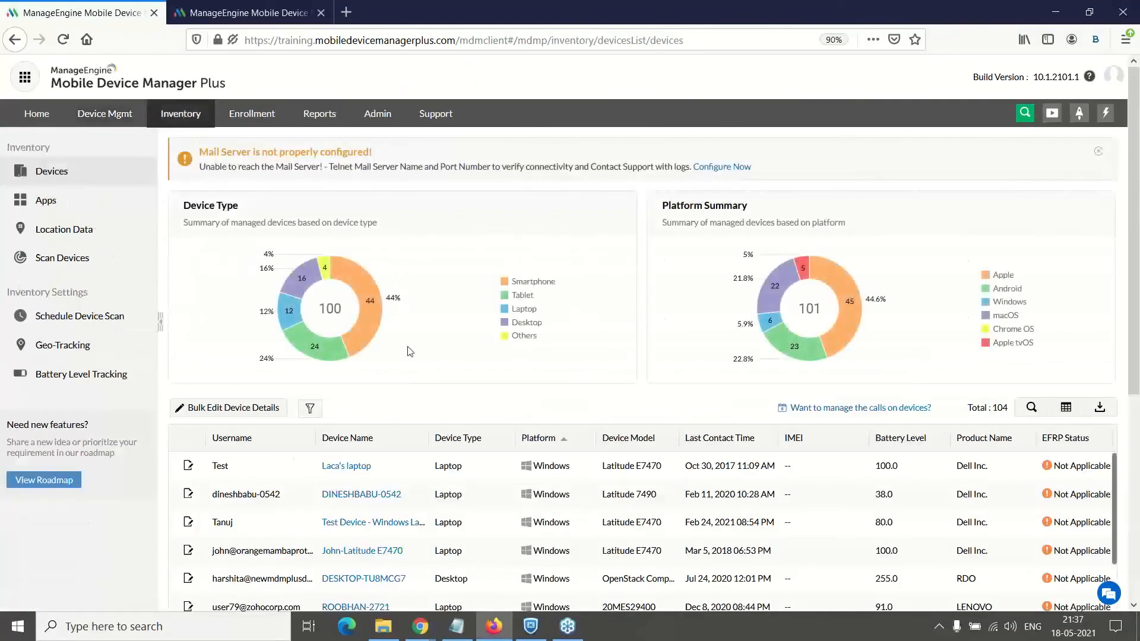
pyautogui.scroll(-5, 444, 458)
pyautogui.scroll(-4, 395, 288)
pyautogui.scroll(3, 396, 297)
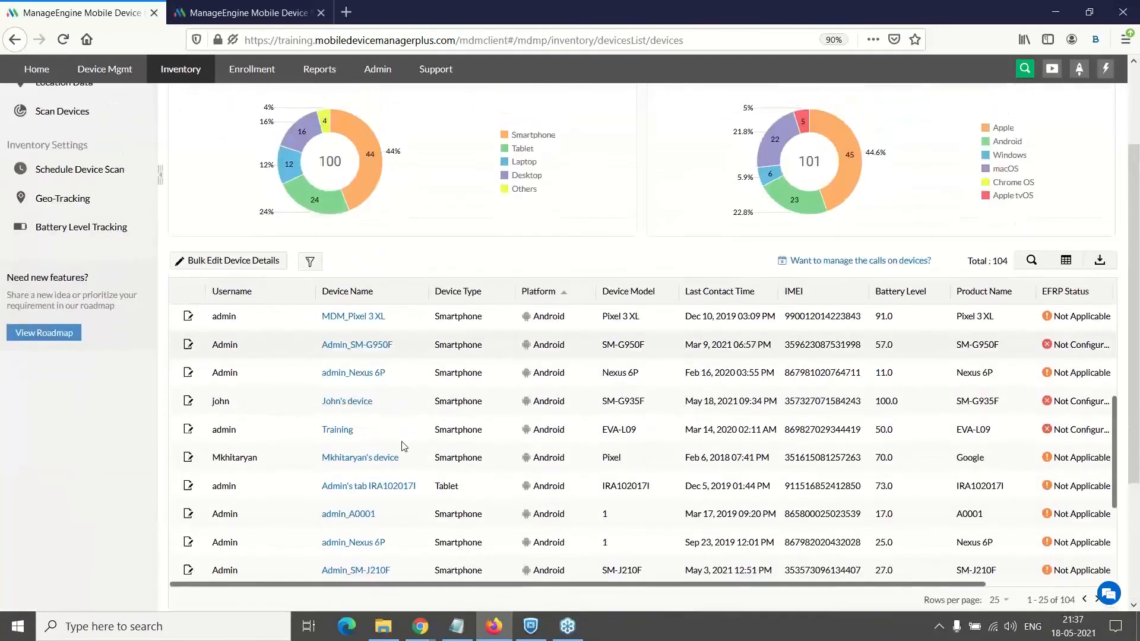
pyautogui.scroll(-1, 402, 446)
pyautogui.scroll(2, 392, 492)
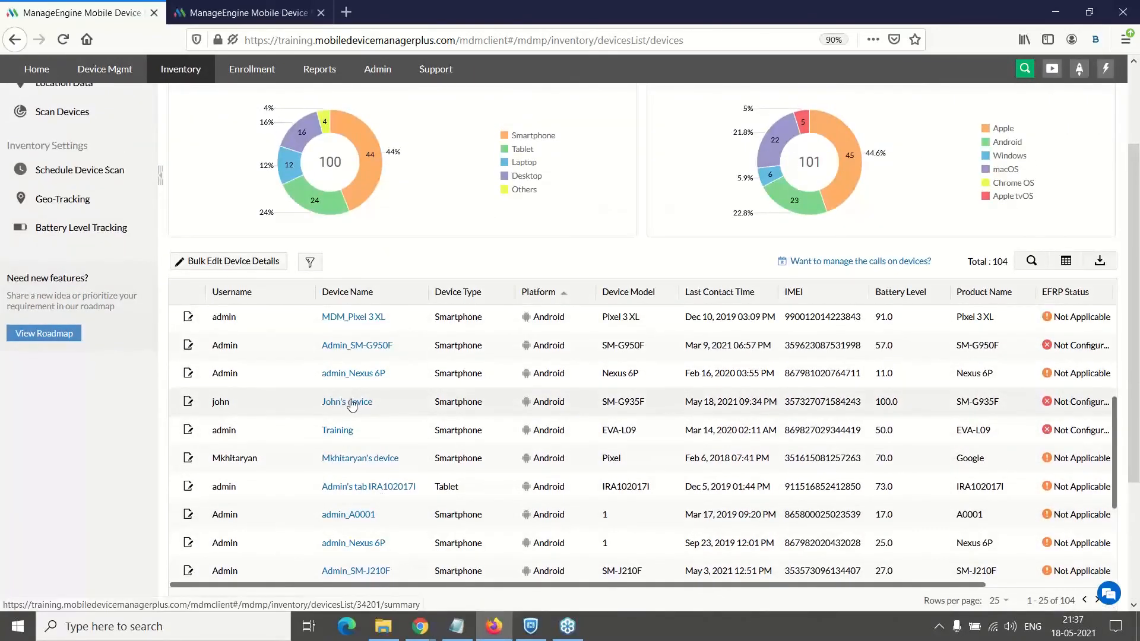
pyautogui.click(345, 399)
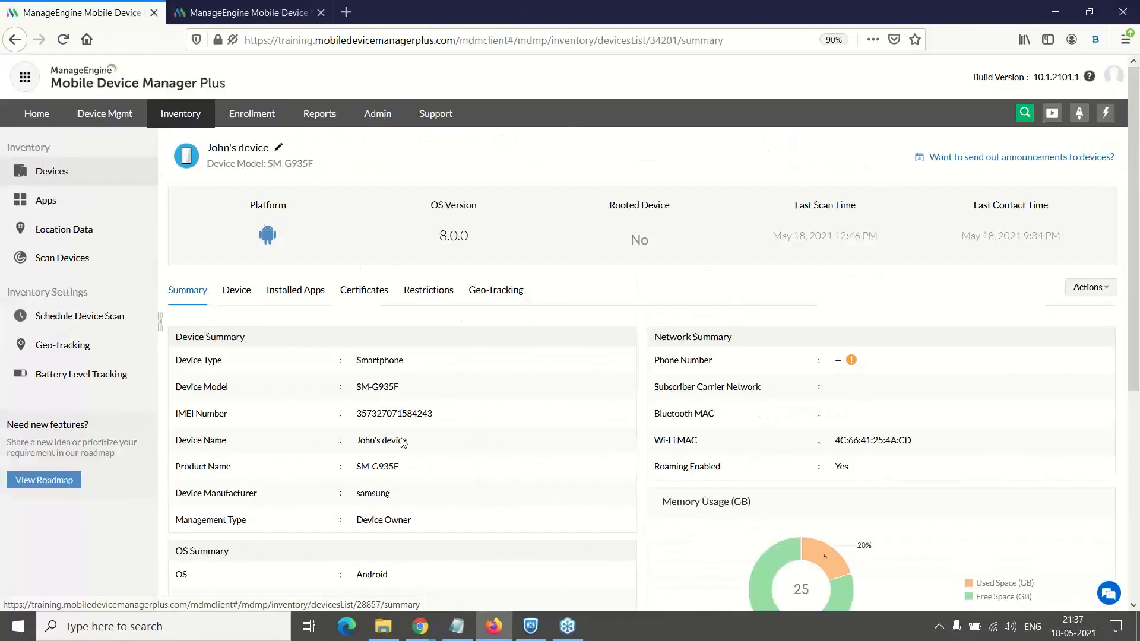
# Start enabling Lost Mode on the smartphone and proceed past the default lock screen message to the passcode and location reason settings
pyautogui.click(1088, 288)
pyautogui.moveTo(1069, 308)
pyautogui.scroll(-3, 988, 361)
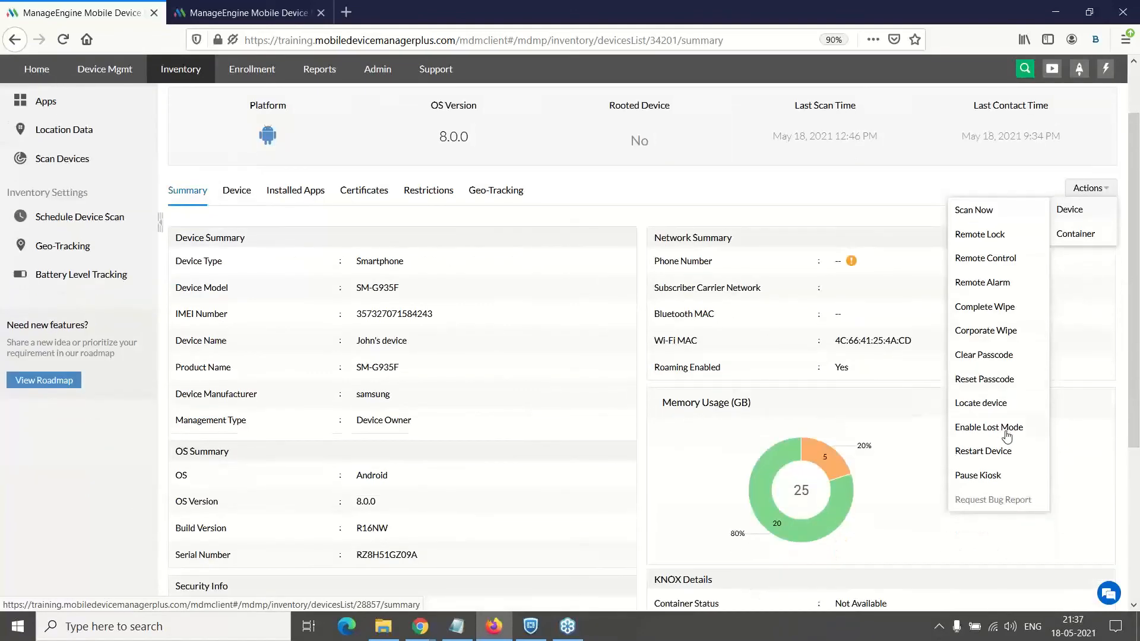
pyautogui.click(989, 427)
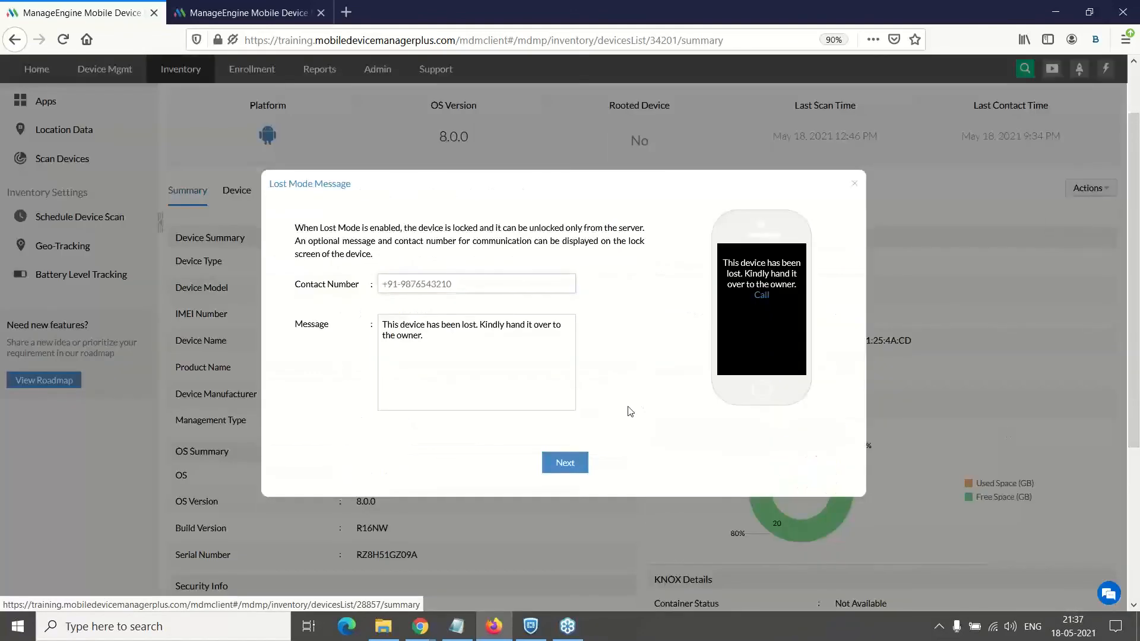
pyautogui.scroll(3, 629, 409)
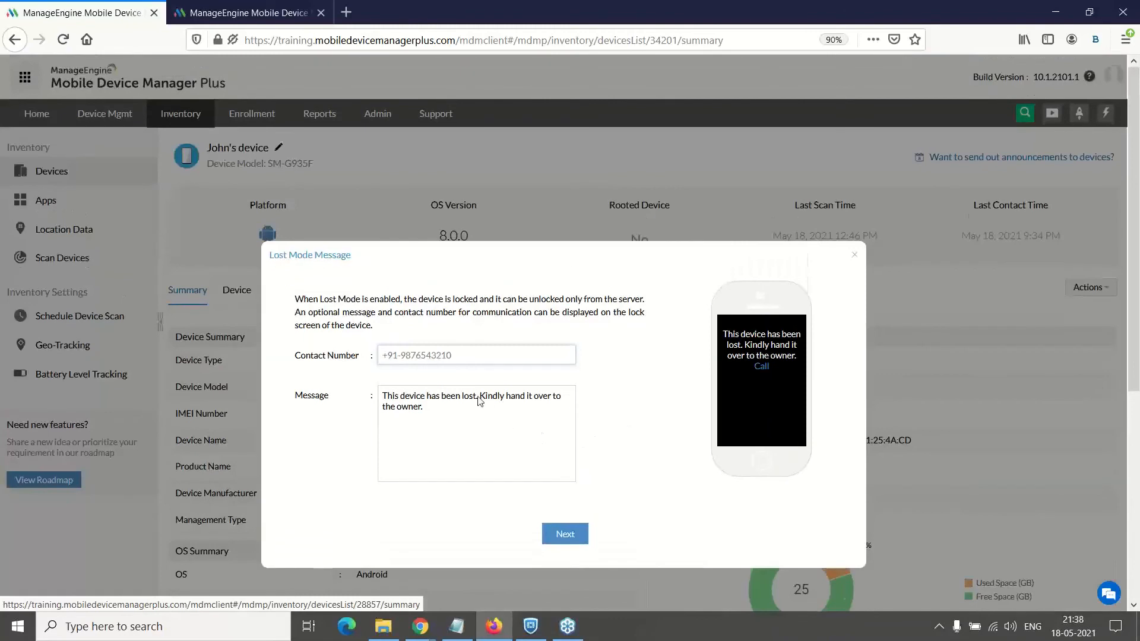
pyautogui.moveTo(571, 255); pyautogui.dragTo(571, 203)
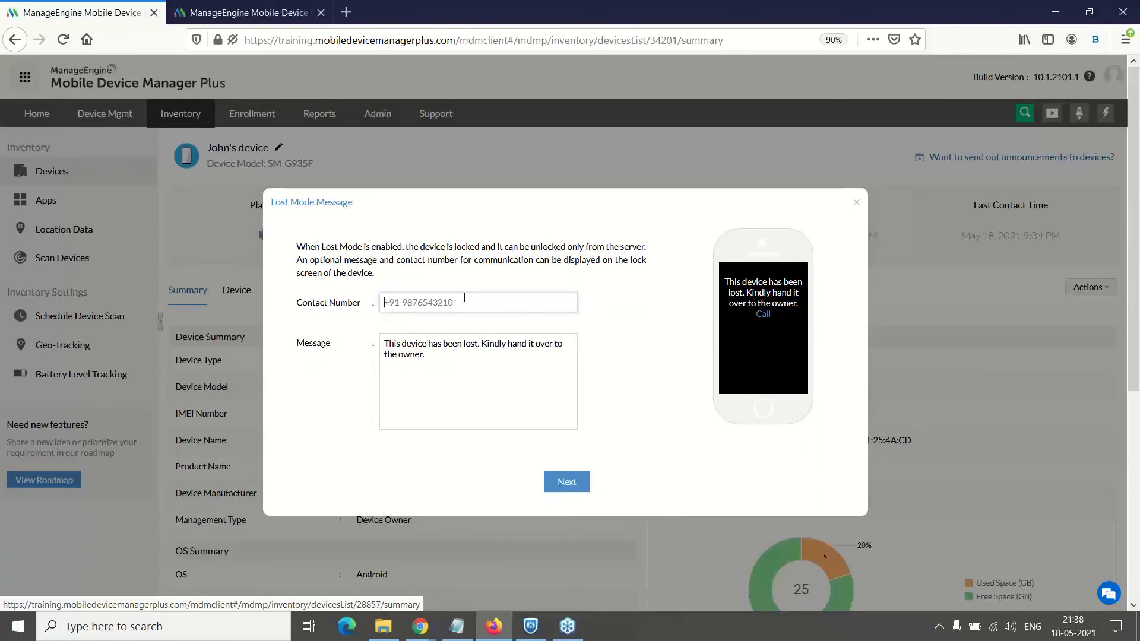
pyautogui.click(572, 484)
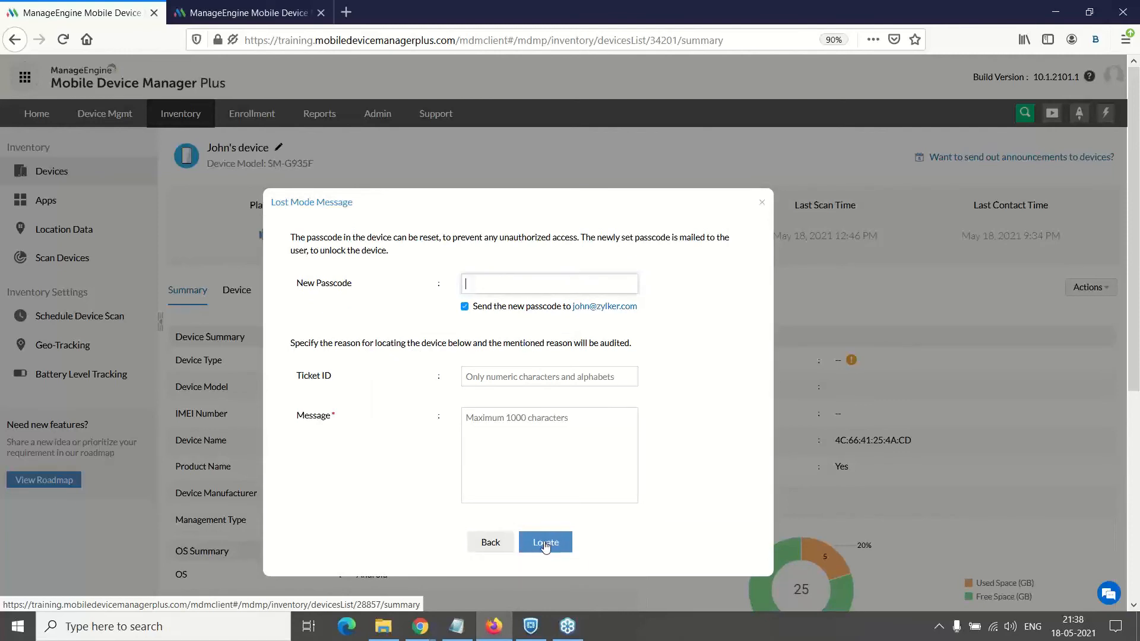
pyautogui.hotkey('alt', 'Tab')
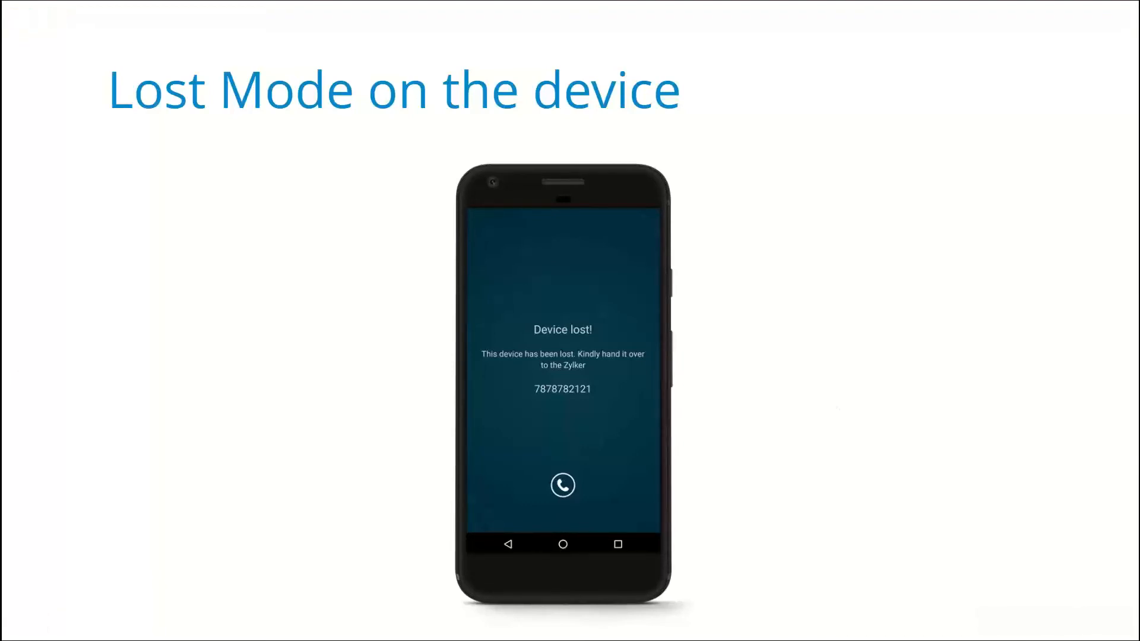
pyautogui.hotkey('alt', 'Tab')
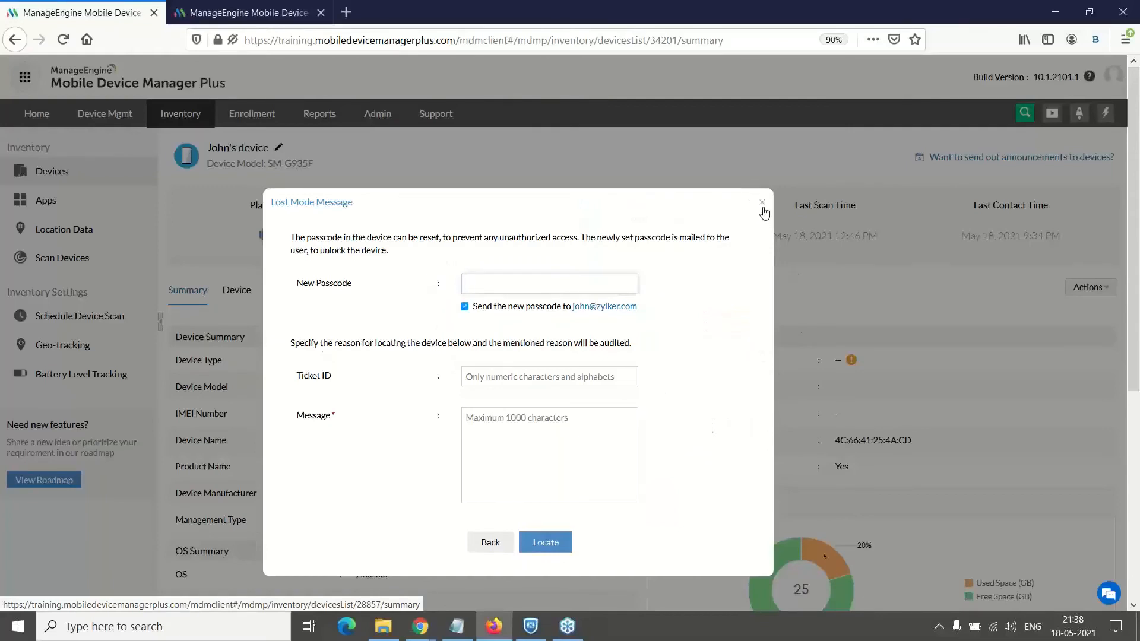
# Cancel the Lost Mode request and open the smartphone's available actions
pyautogui.click(762, 207)
pyautogui.click(1090, 288)
pyautogui.moveTo(1077, 314)
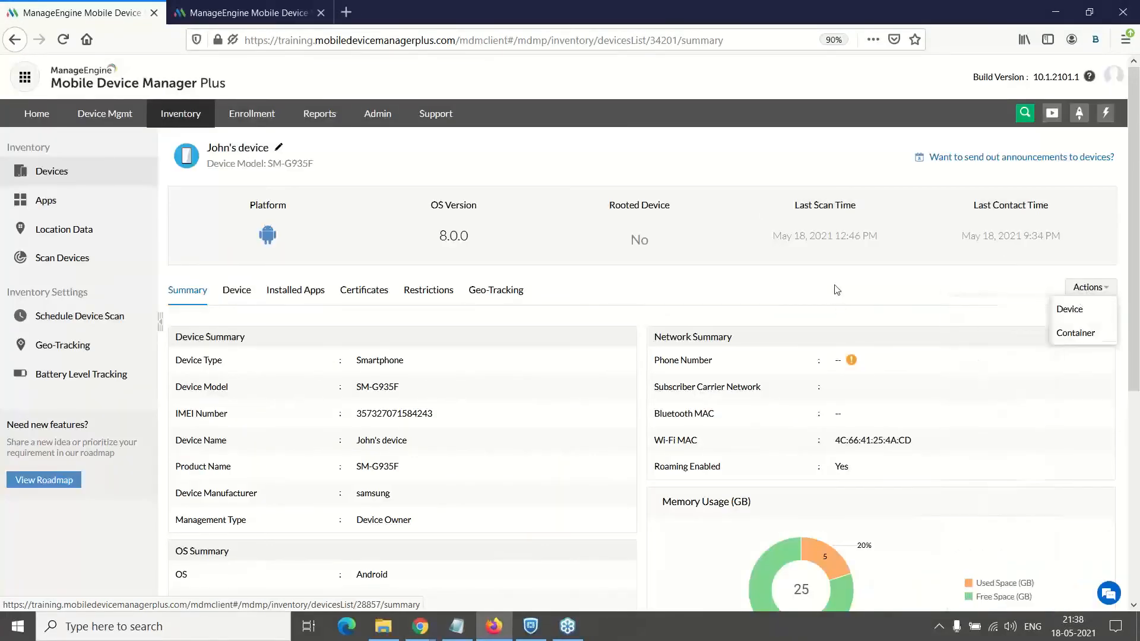
pyautogui.hotkey('alt', 'Tab')
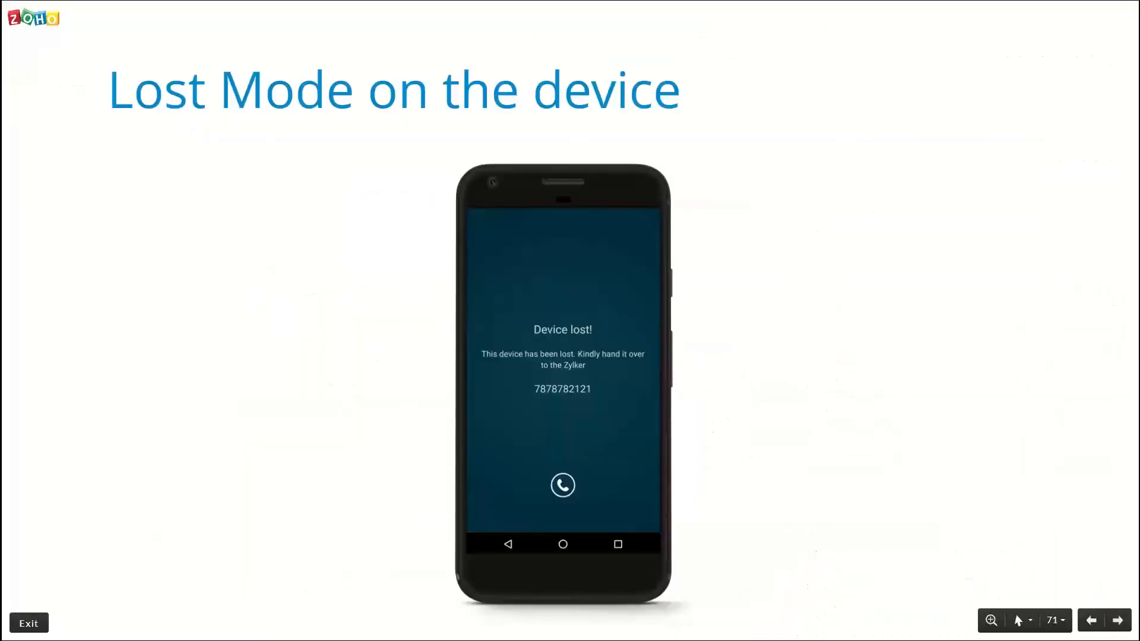
pyautogui.press('Right')
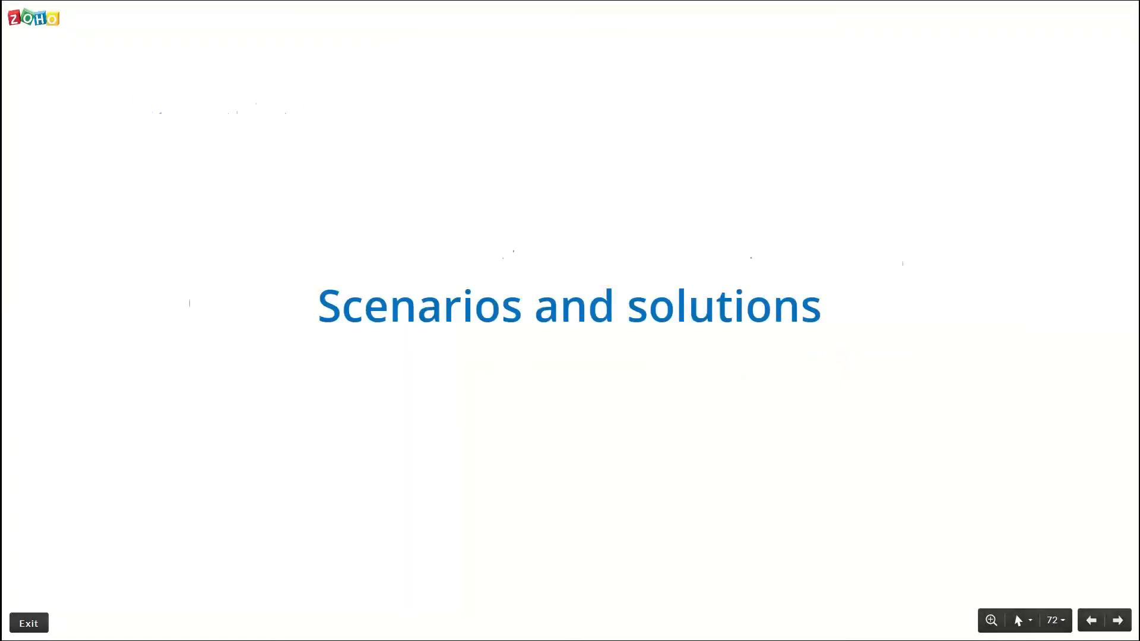
pyautogui.press('Right')
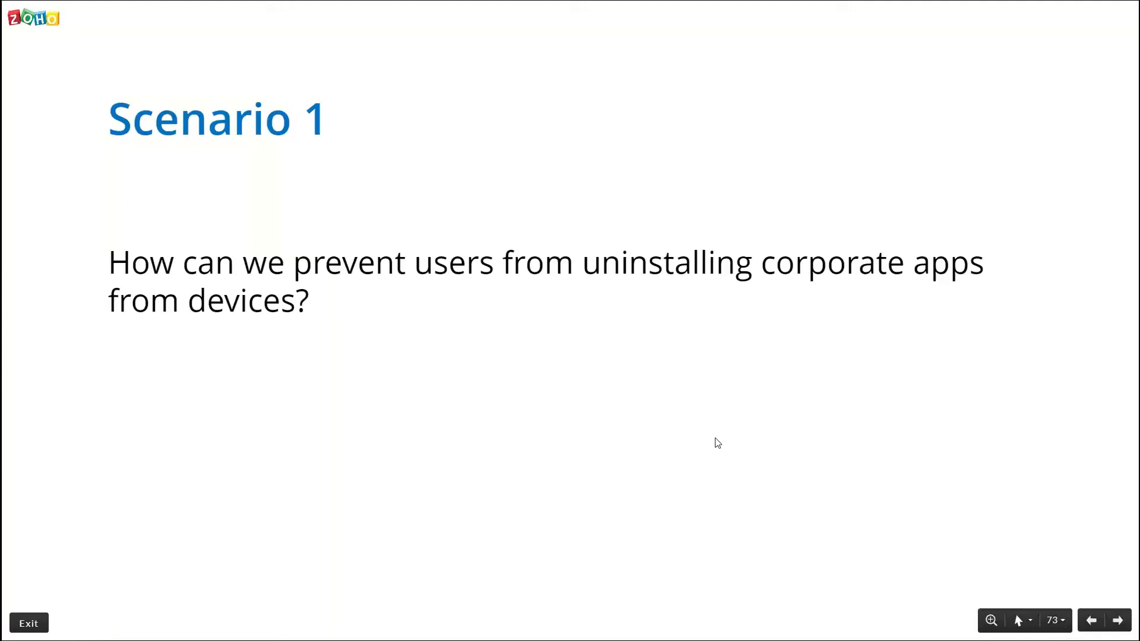
pyautogui.hotkey('alt', 'Tab')
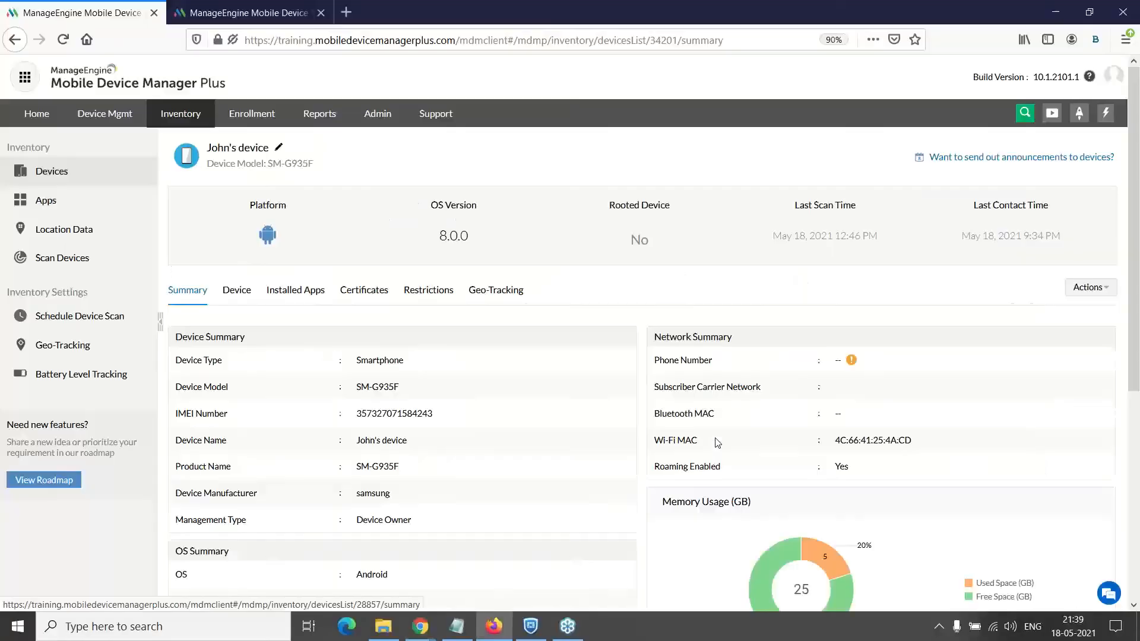
# Create a new Android profile and open its application restrictions to point out the Uninstalling apps setting
pyautogui.click(116, 118)
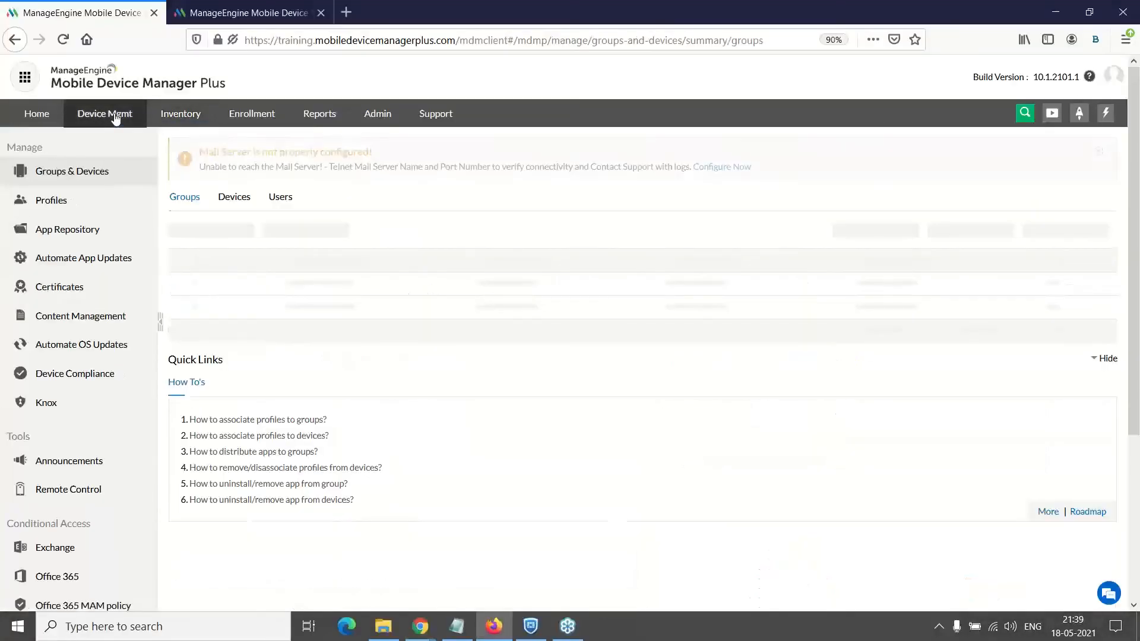
pyautogui.click(102, 215)
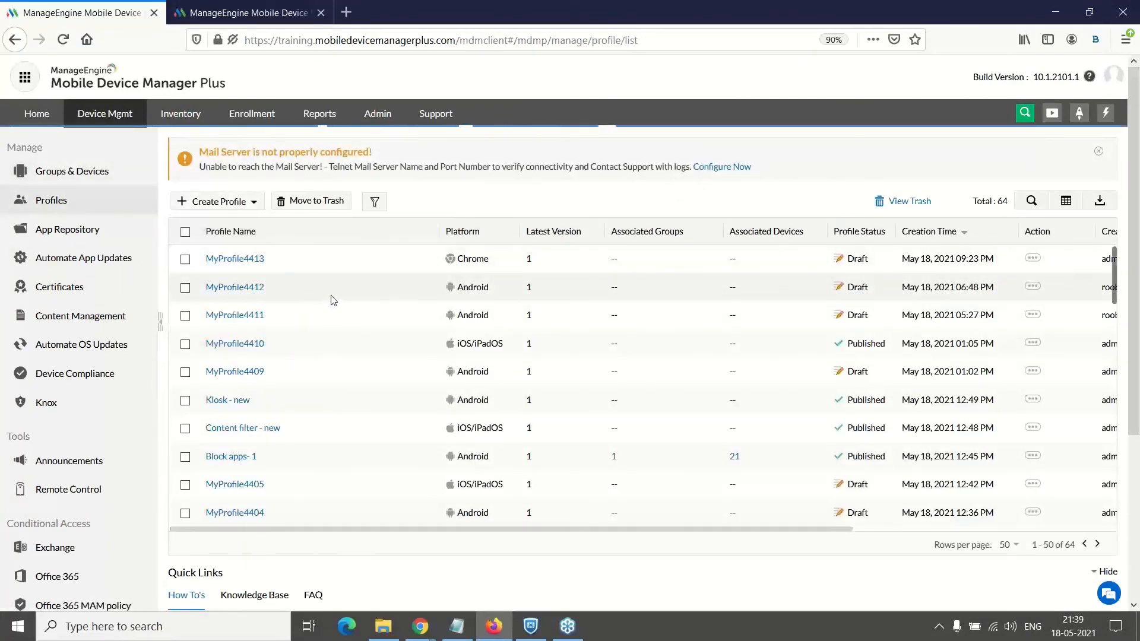
pyautogui.click(609, 392)
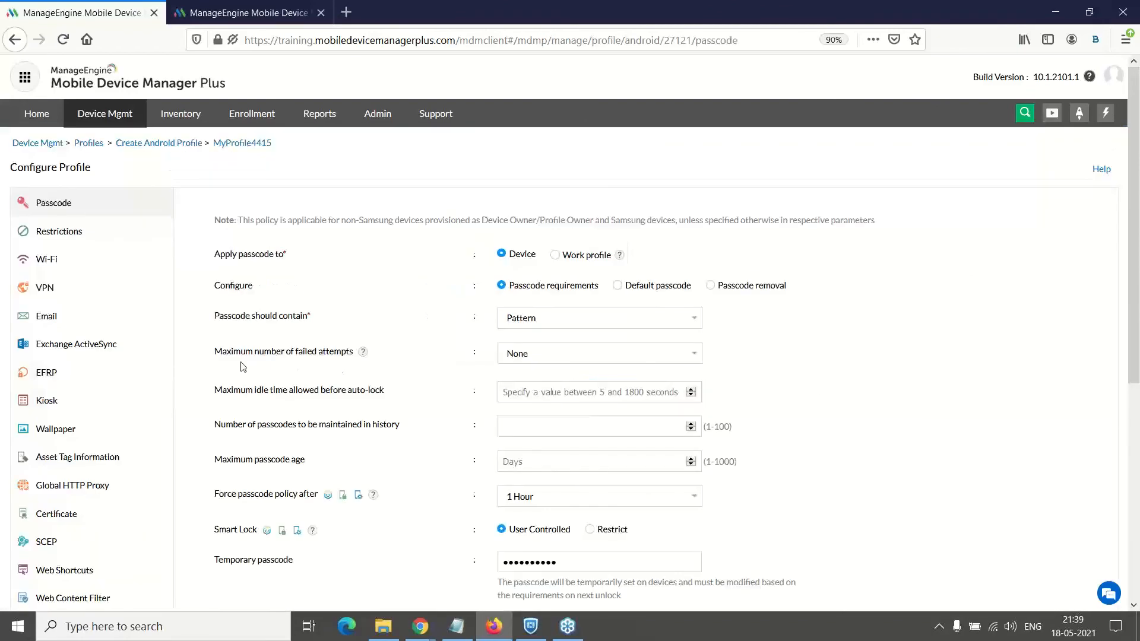
pyautogui.click(82, 235)
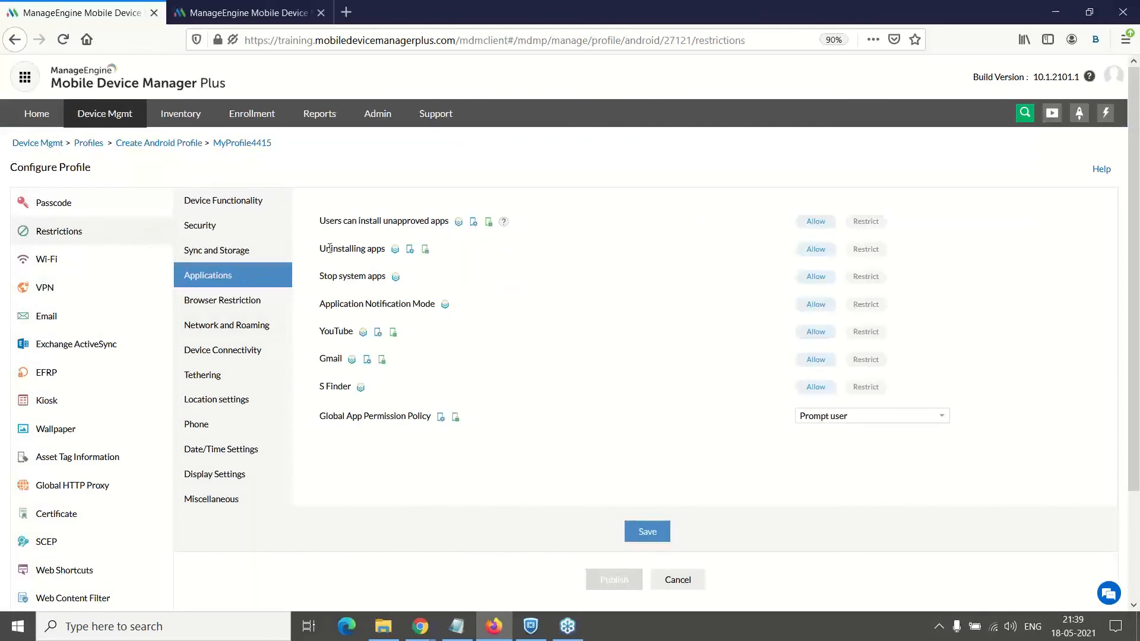
pyautogui.moveTo(320, 249); pyautogui.dragTo(386, 250)
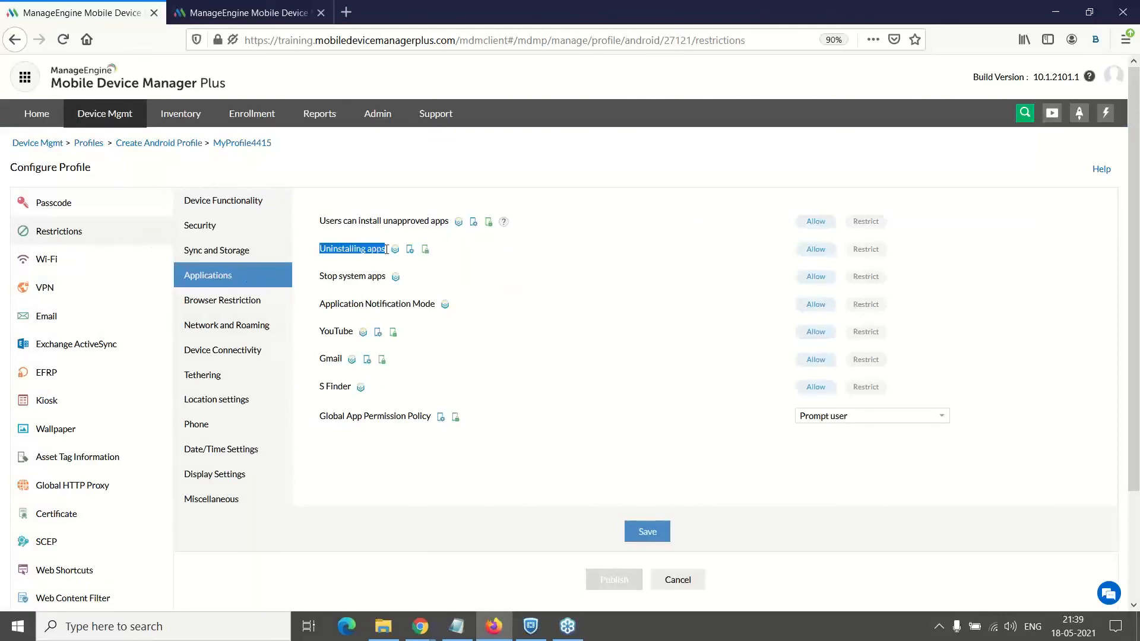
# Restrict uninstalling apps in the Android profile, and discard the profile without saving
pyautogui.click(866, 250)
pyautogui.click(678, 580)
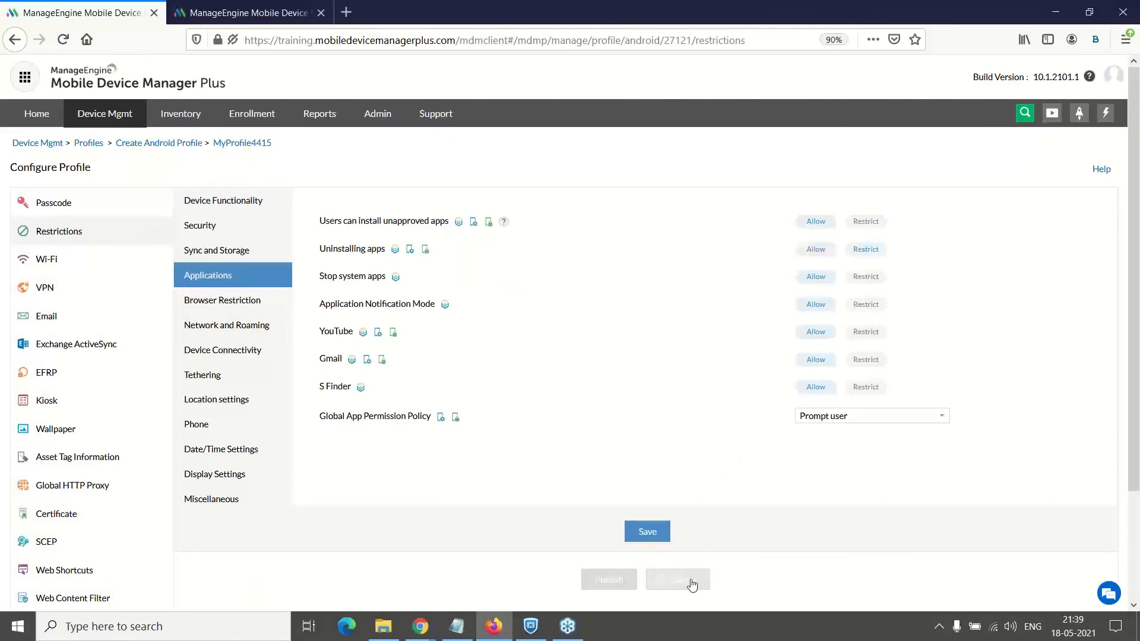
# Create a new Apple profile with the default name and open its application restrictions to point out the Deleting apps setting
pyautogui.click(231, 203)
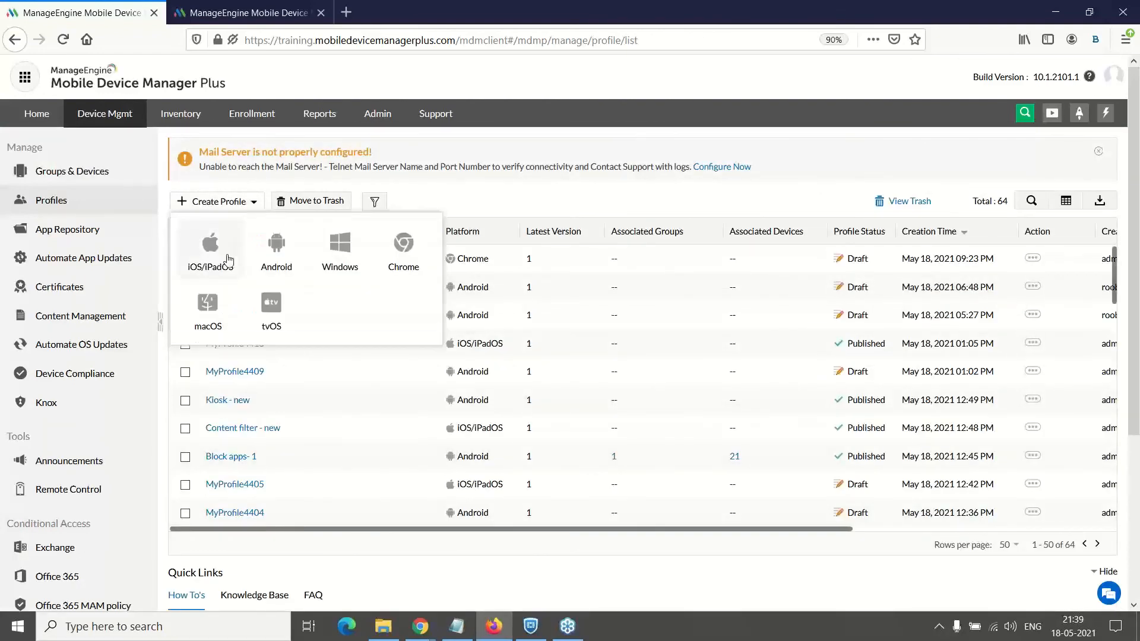
pyautogui.click(226, 256)
pyautogui.click(610, 333)
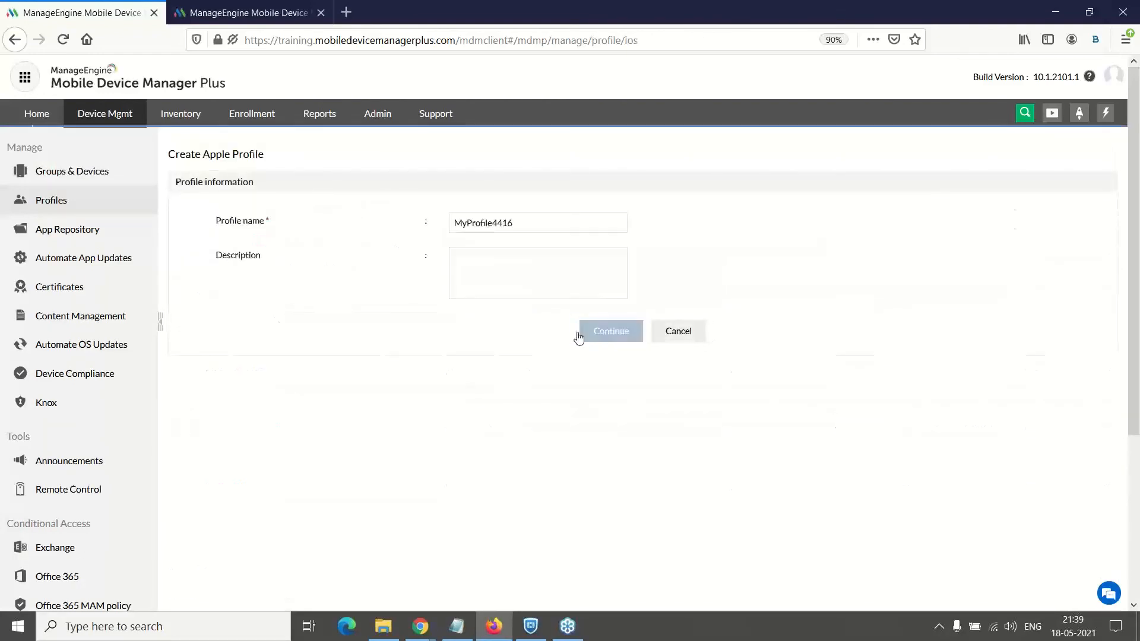
pyautogui.click(52, 232)
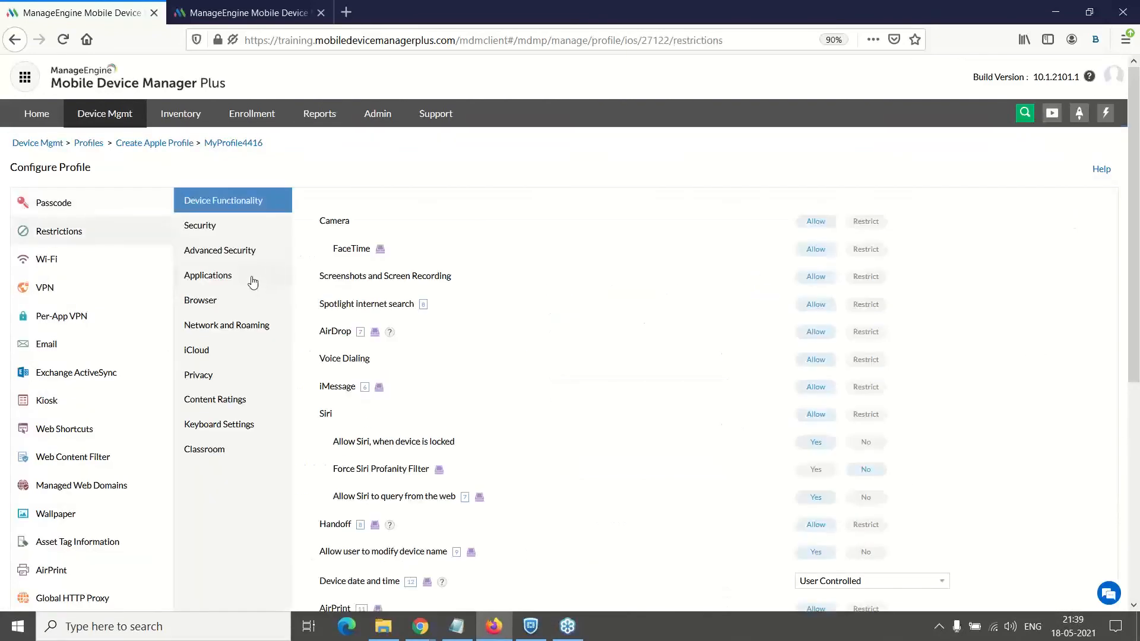
pyautogui.click(252, 278)
pyautogui.moveTo(321, 262); pyautogui.dragTo(372, 264)
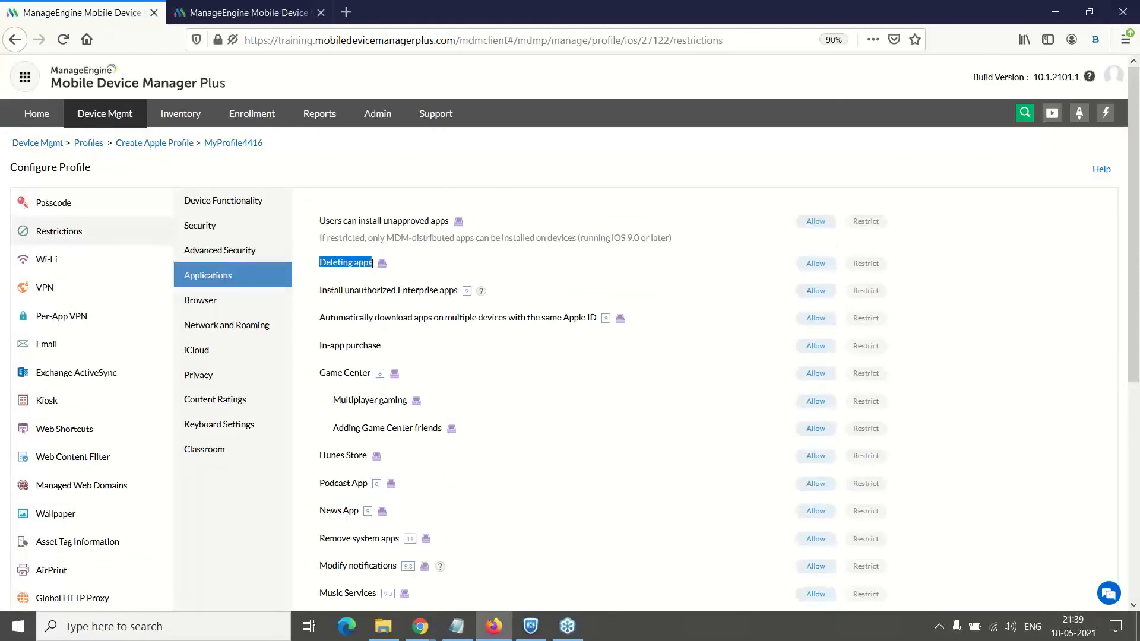
# Restrict deleting apps in the Apple profile, and discard the profile to return to the profile list
pyautogui.click(871, 265)
pyautogui.scroll(-5, 970, 288)
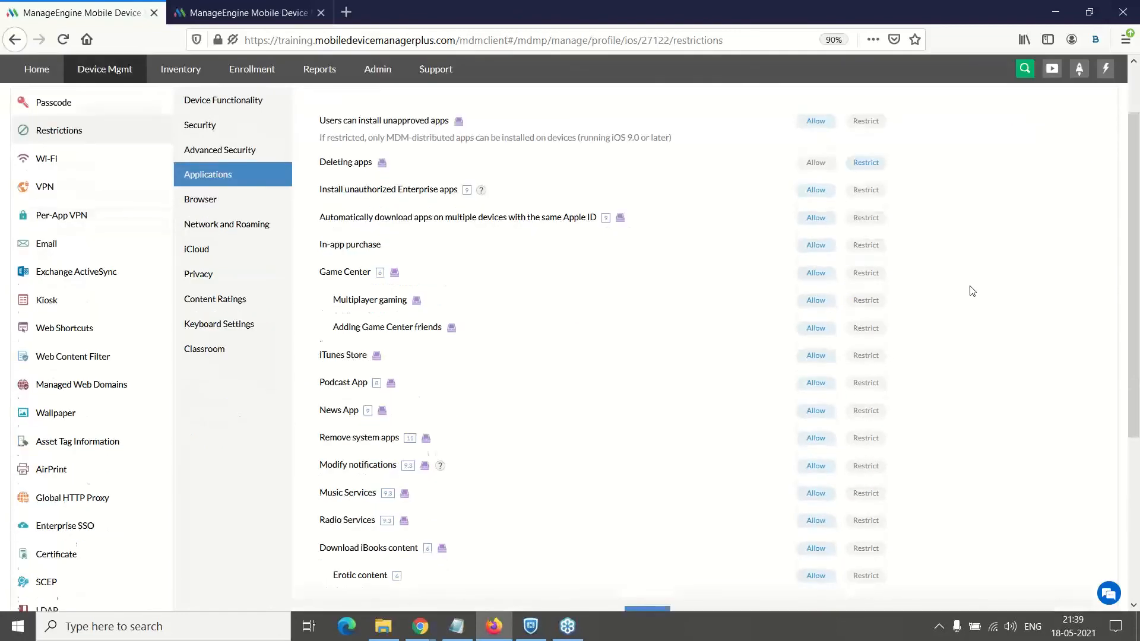
pyautogui.click(687, 465)
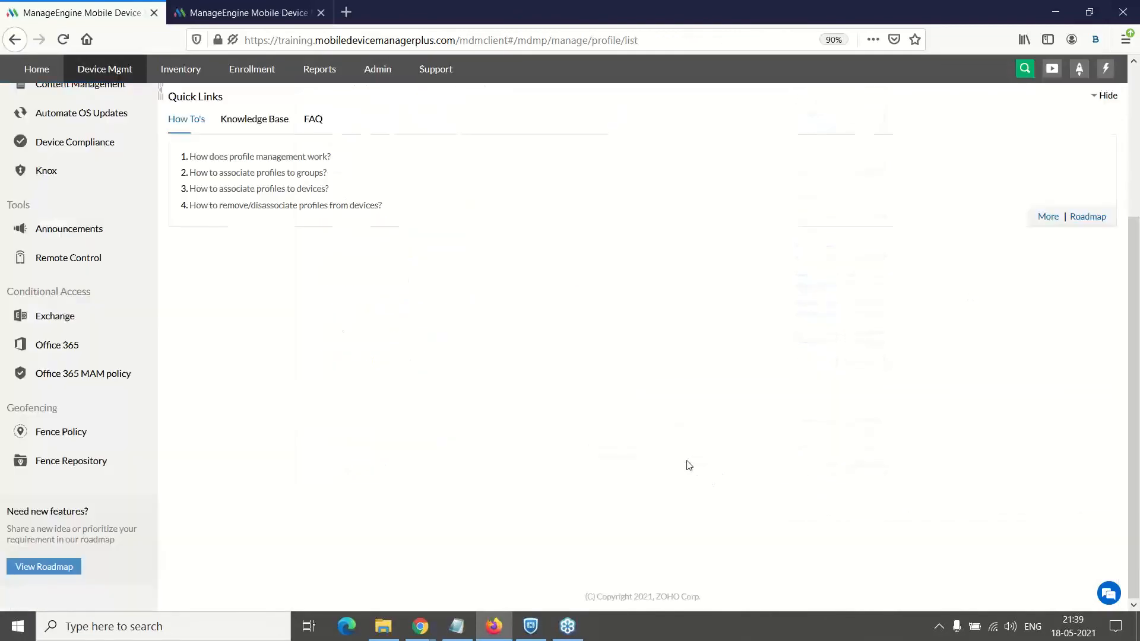
pyautogui.scroll(4, 676, 444)
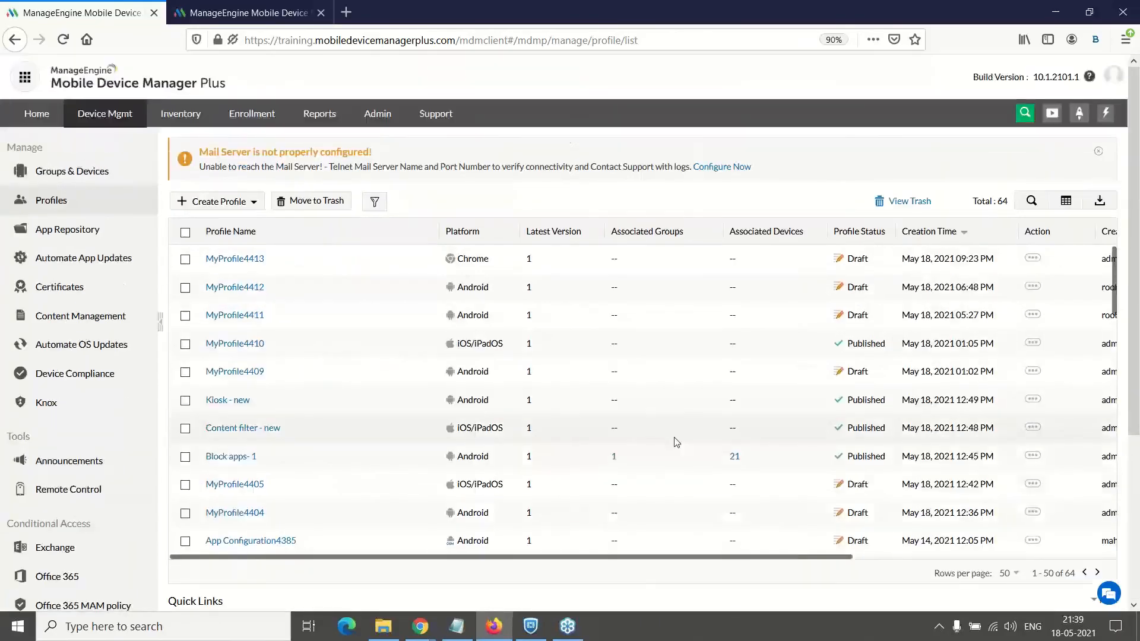
# Switch to the presentation, show the Scenario 2 slide, and return to the profile list in the browser
pyautogui.hotkey('alt', 'Tab')
pyautogui.press('Right')
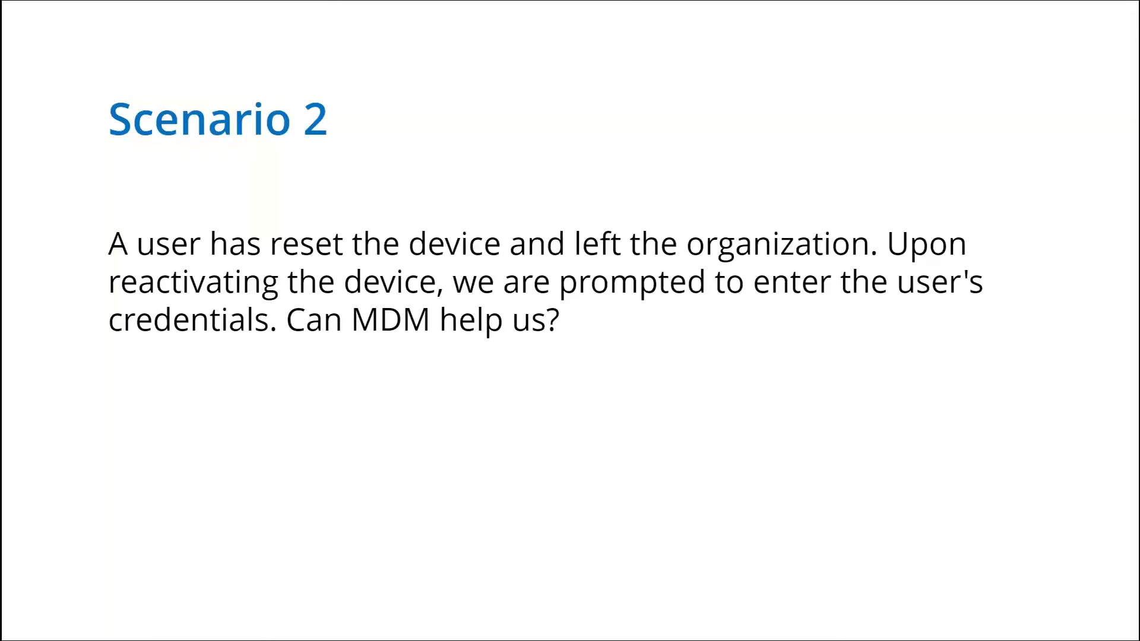
pyautogui.hotkey('alt', 'Tab')
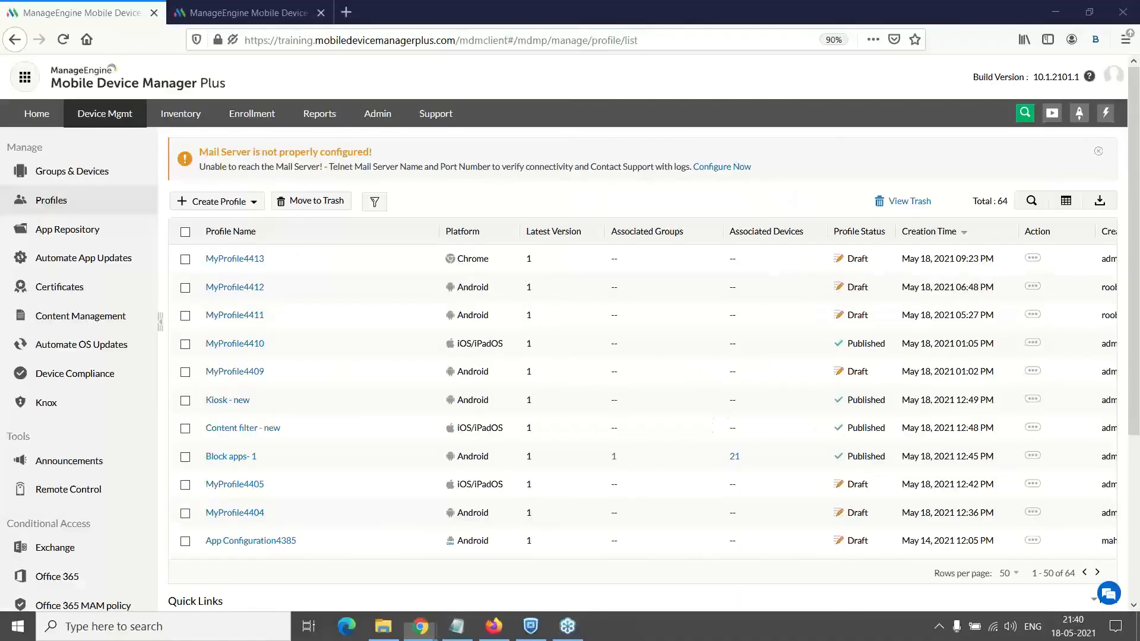
# Create a new Android profile with the default name and open its EFRP settings
pyautogui.click(220, 205)
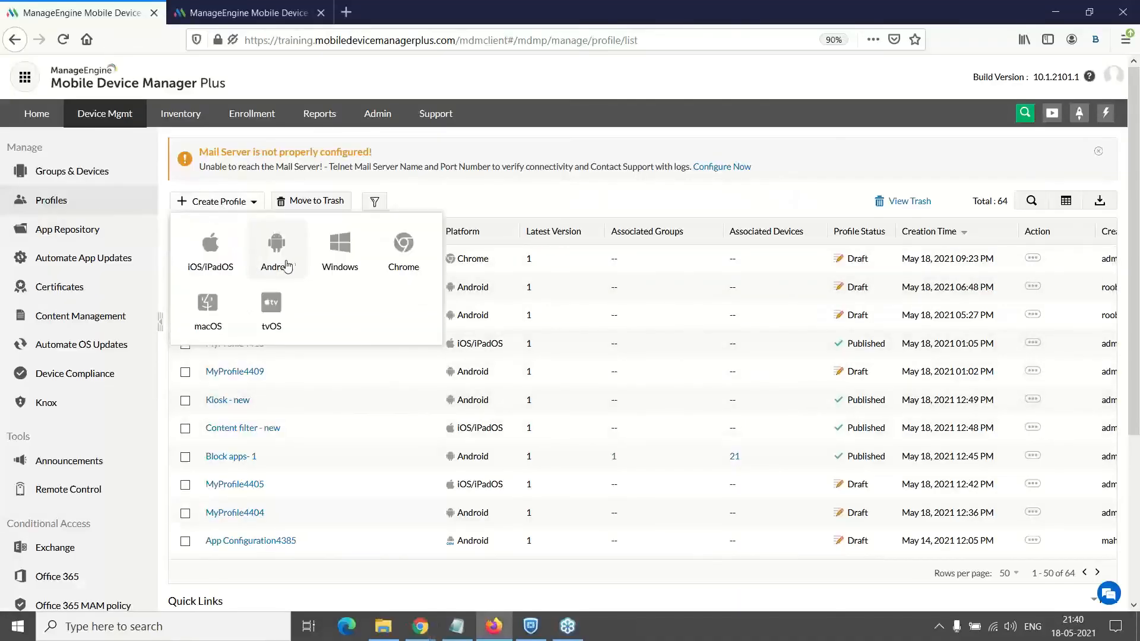
pyautogui.click(289, 264)
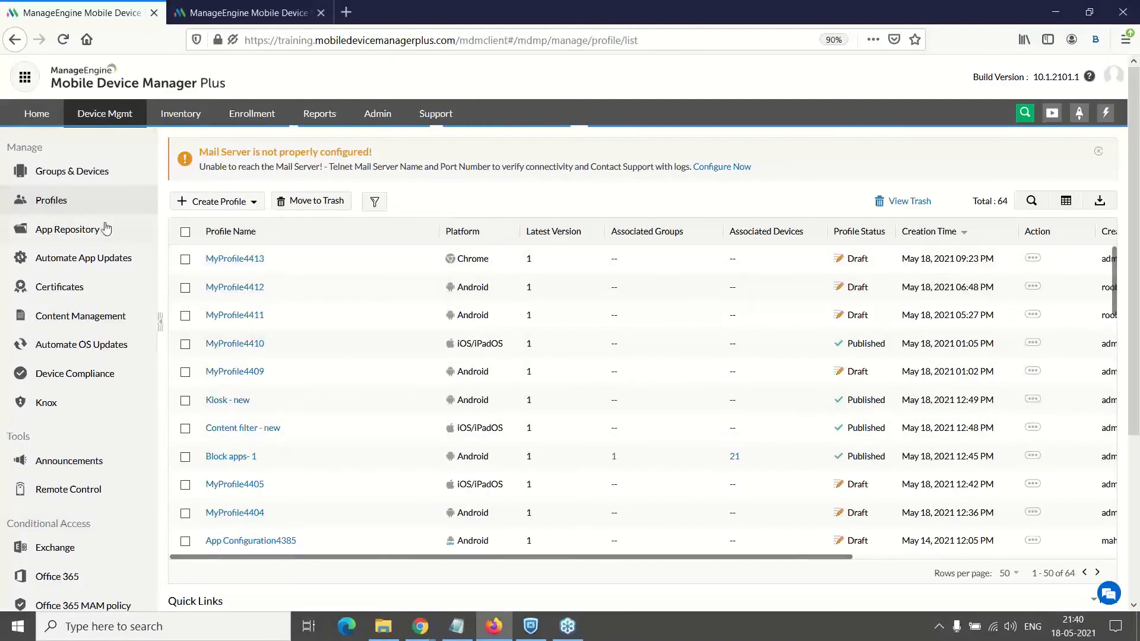
pyautogui.click(621, 394)
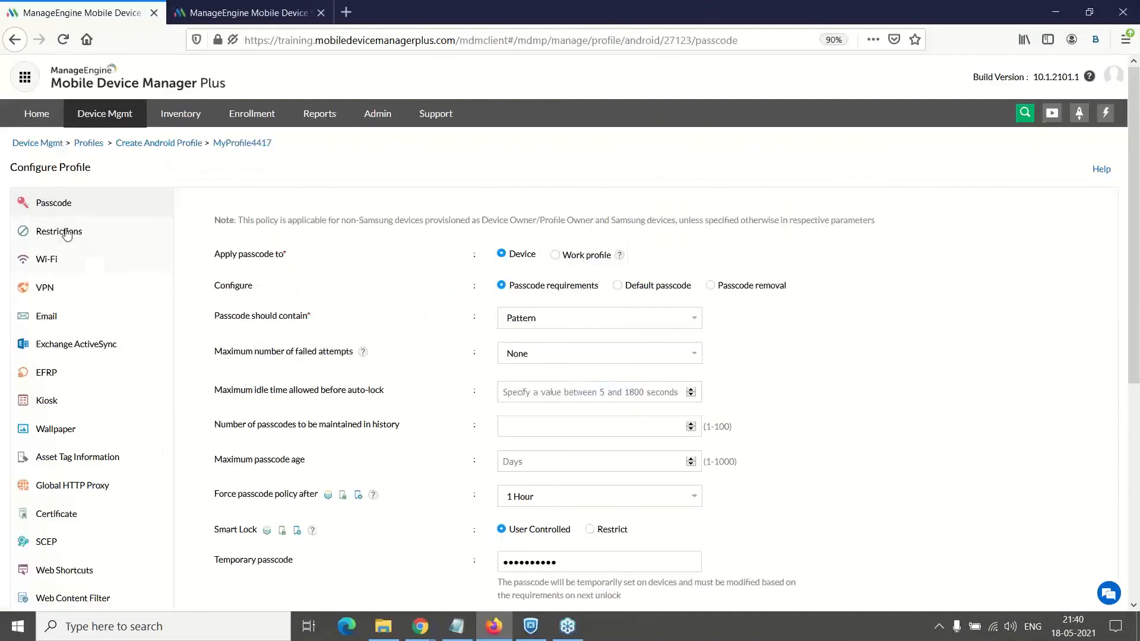
pyautogui.click(77, 379)
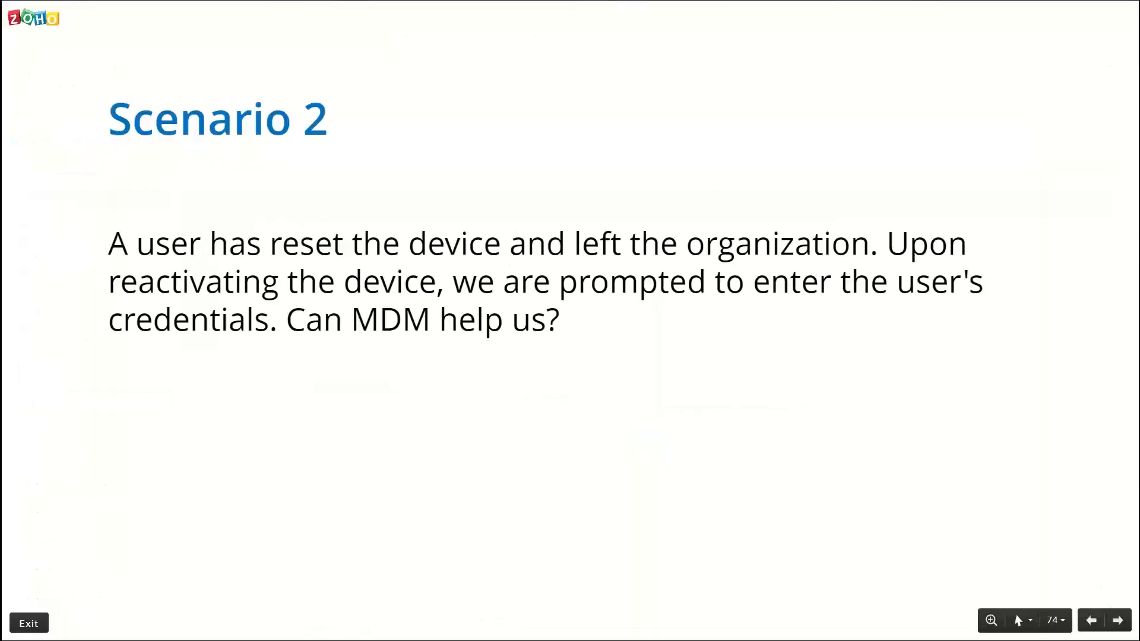
# Advance the presentation by one slide, and set Location services to Always On in the Android profile's location restrictions
pyautogui.press('Right')
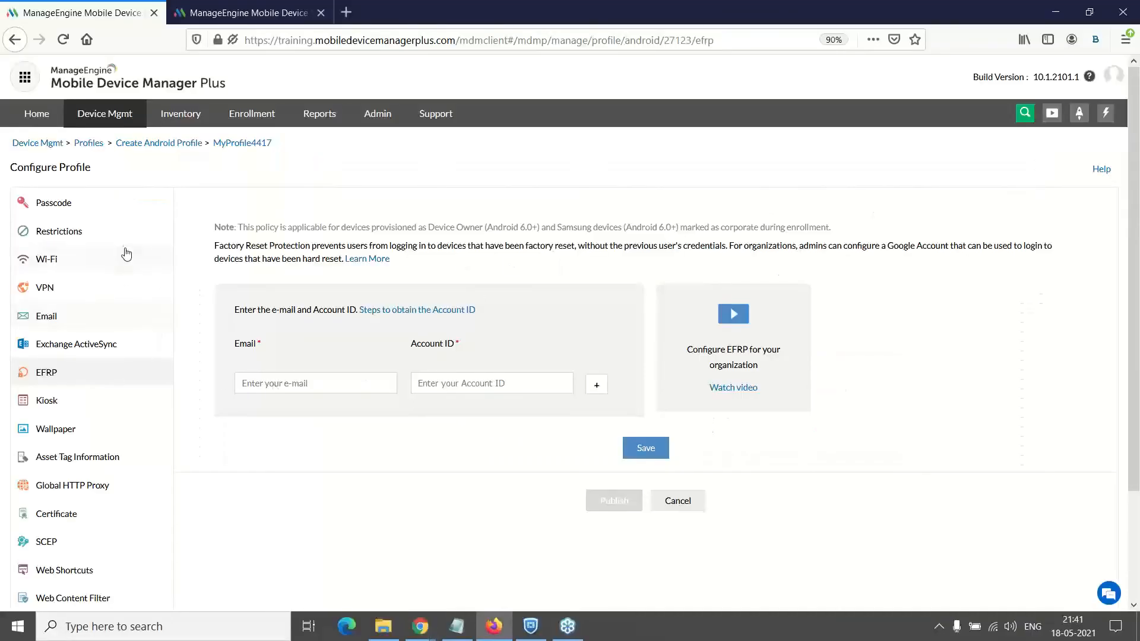
pyautogui.click(129, 244)
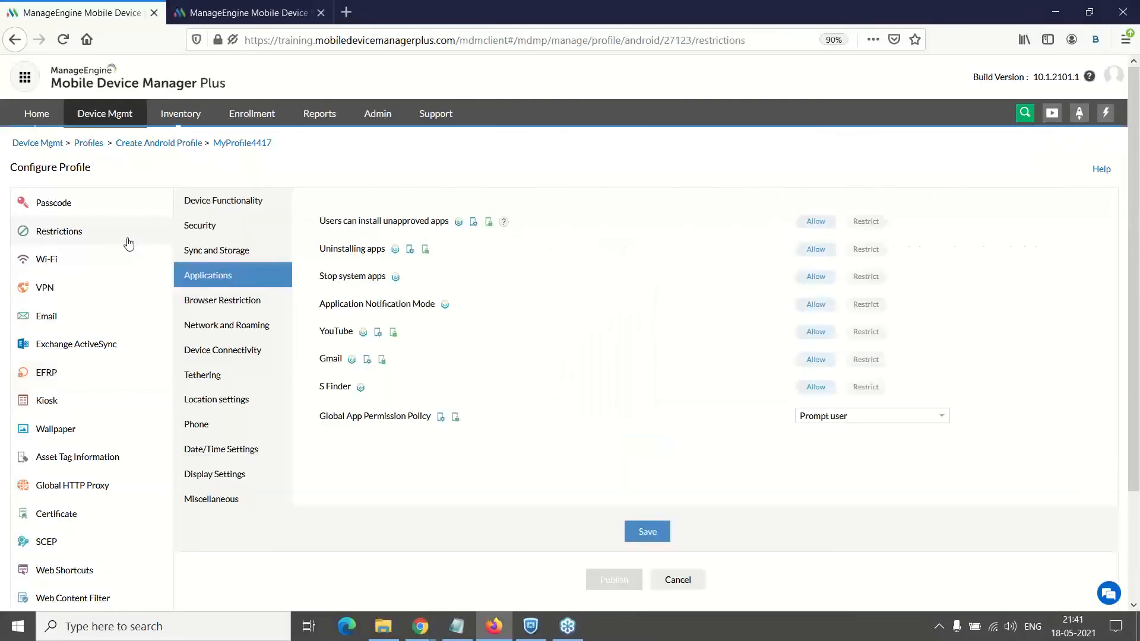
pyautogui.click(229, 406)
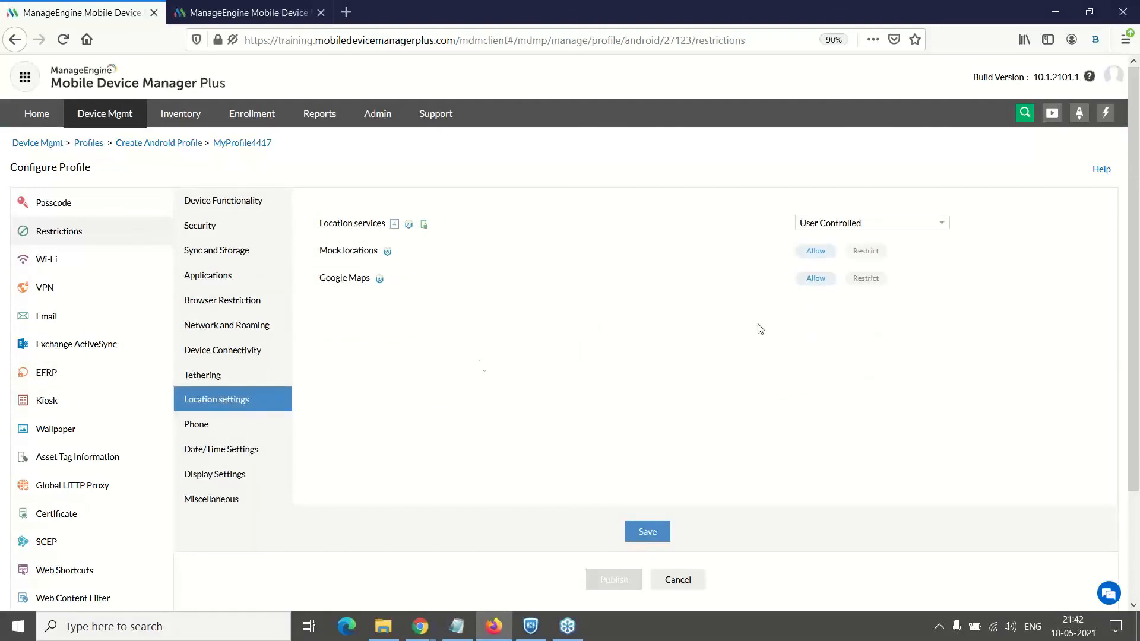
pyautogui.click(861, 224)
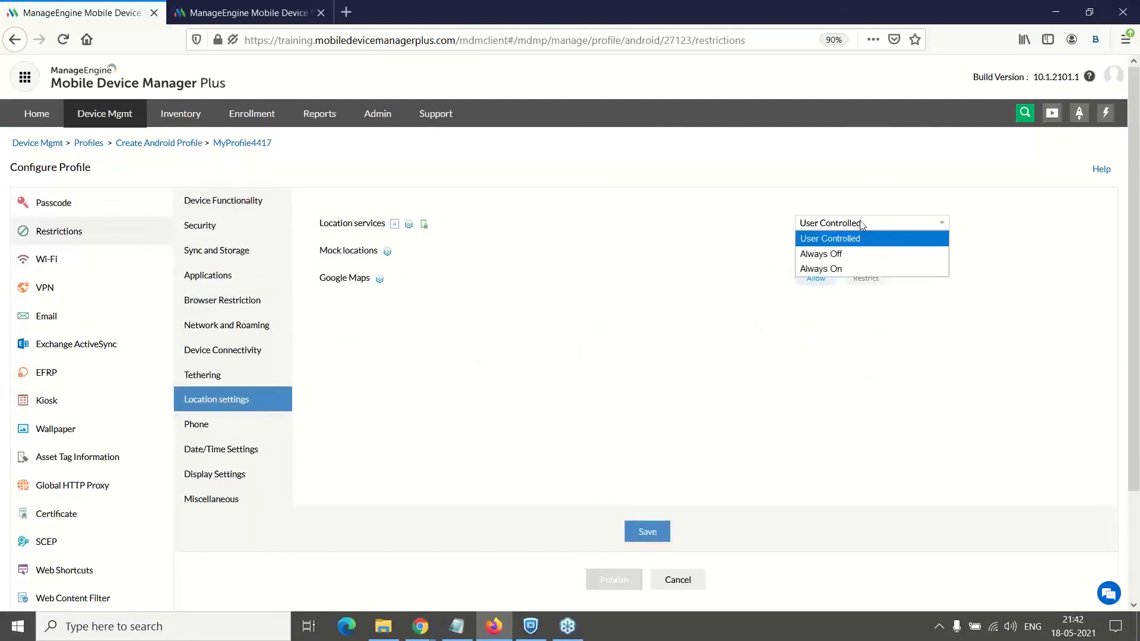
pyautogui.click(857, 269)
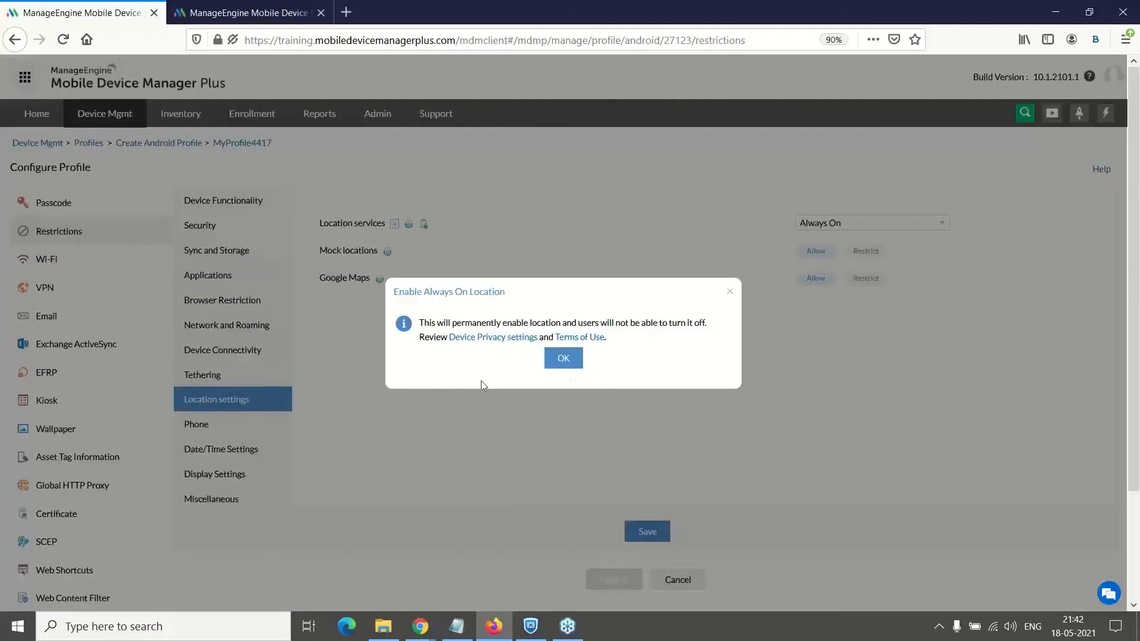
pyautogui.click(565, 357)
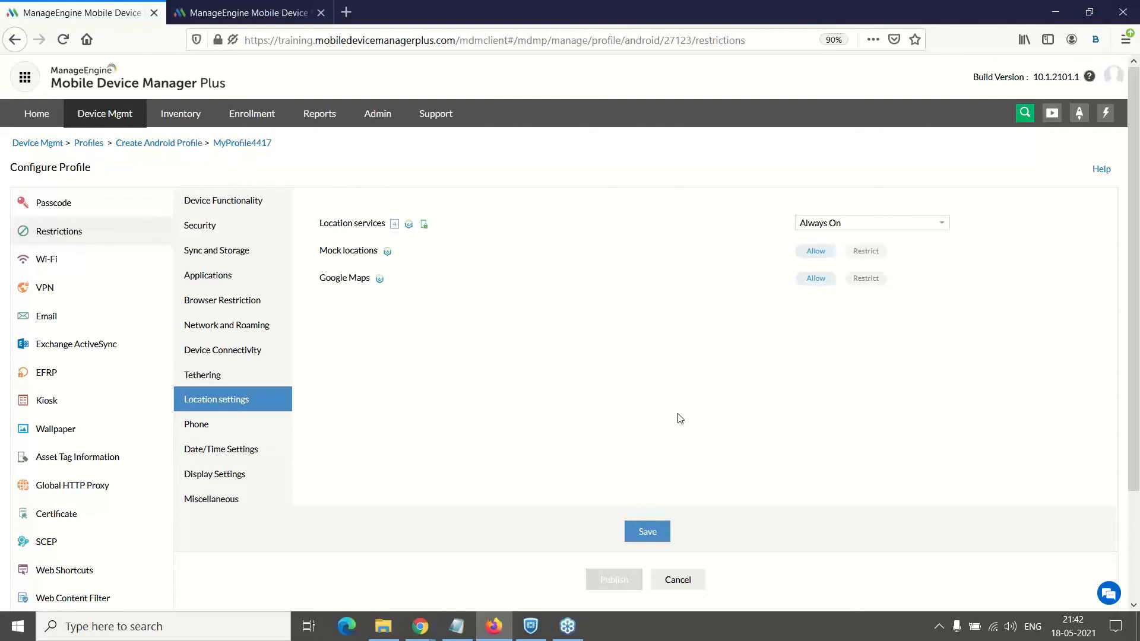
# Show the Scenario 4 slide in the presentation, and return to the browser to discard the Android profile
pyautogui.hotkey('alt', 'Tab')
pyautogui.press('Right')
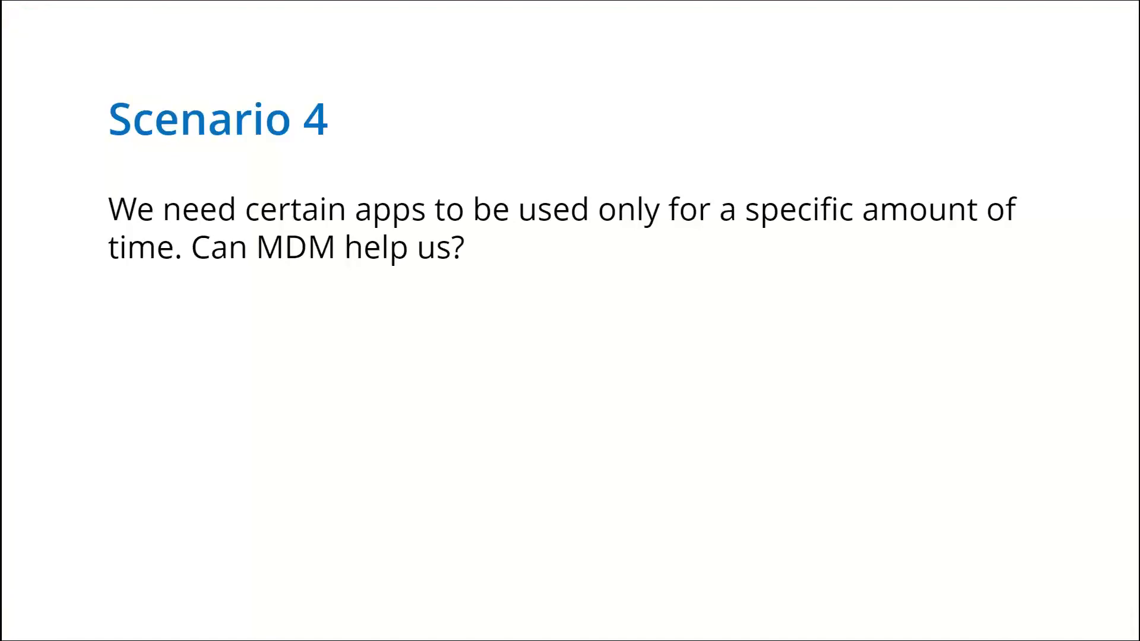
pyautogui.hotkey('alt', 'Tab')
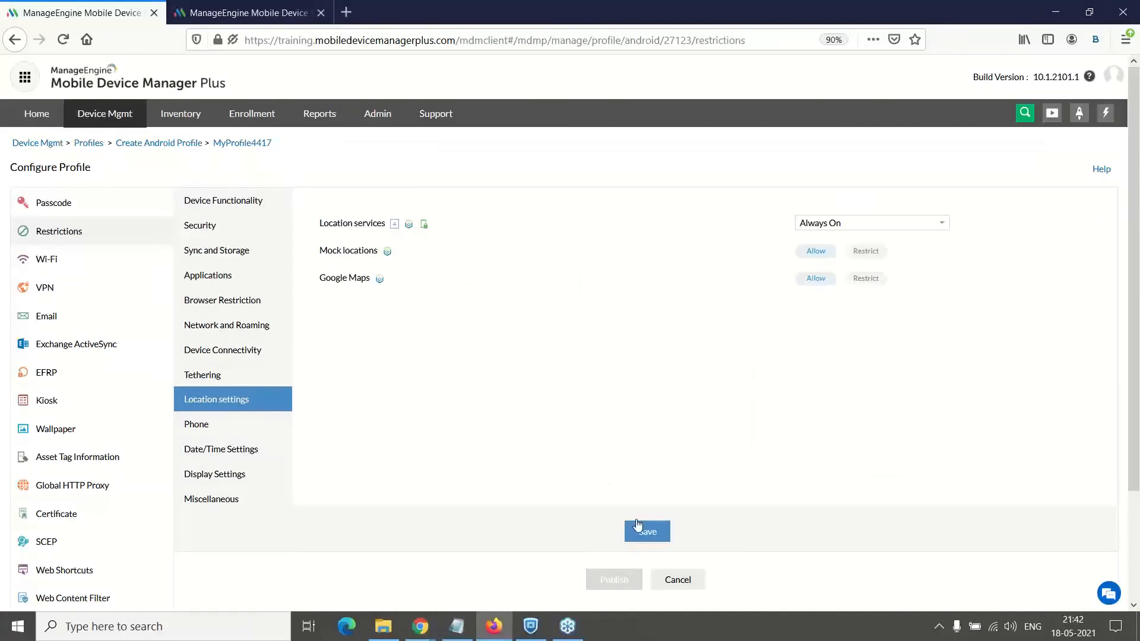
pyautogui.click(675, 585)
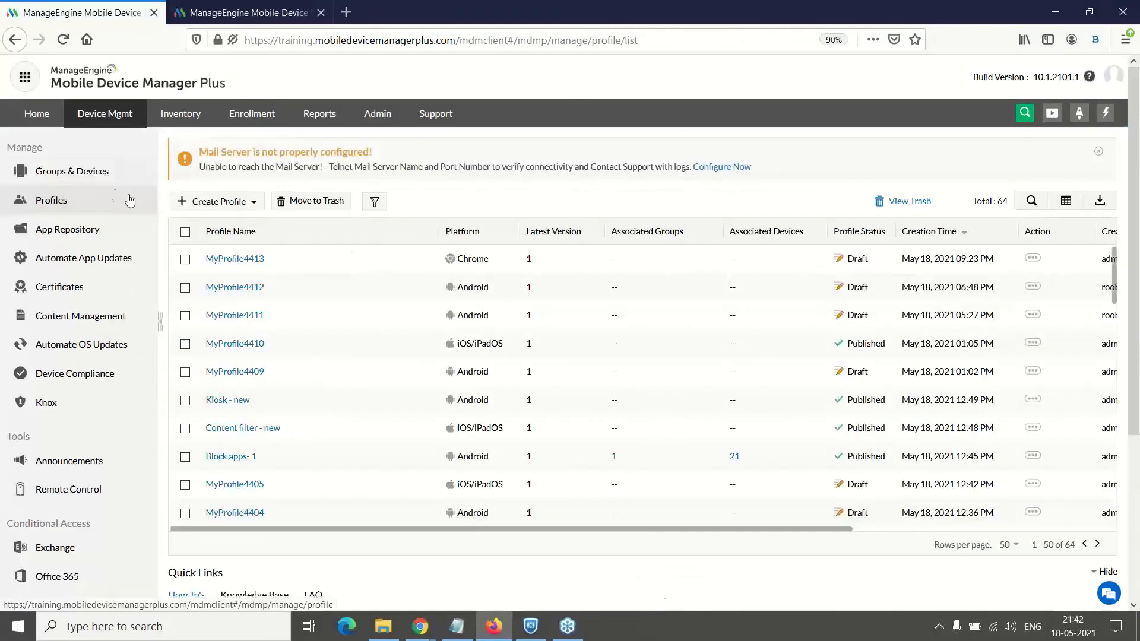
# Create a new Apple profile with the default name and open its Kiosk settings
pyautogui.click(237, 202)
pyautogui.click(194, 244)
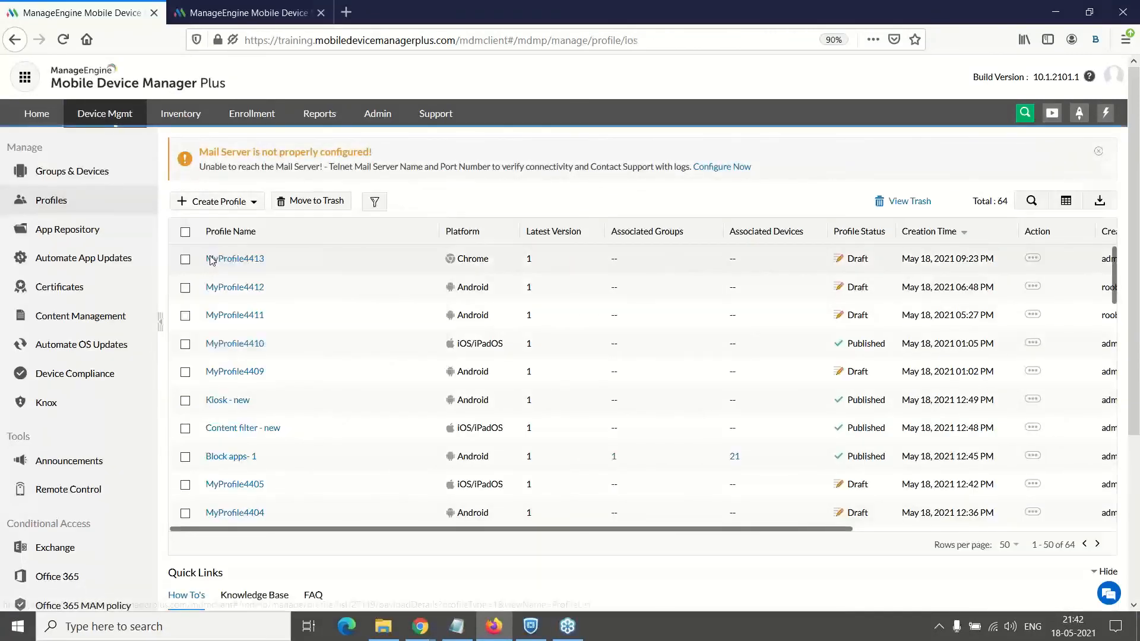
pyautogui.click(599, 337)
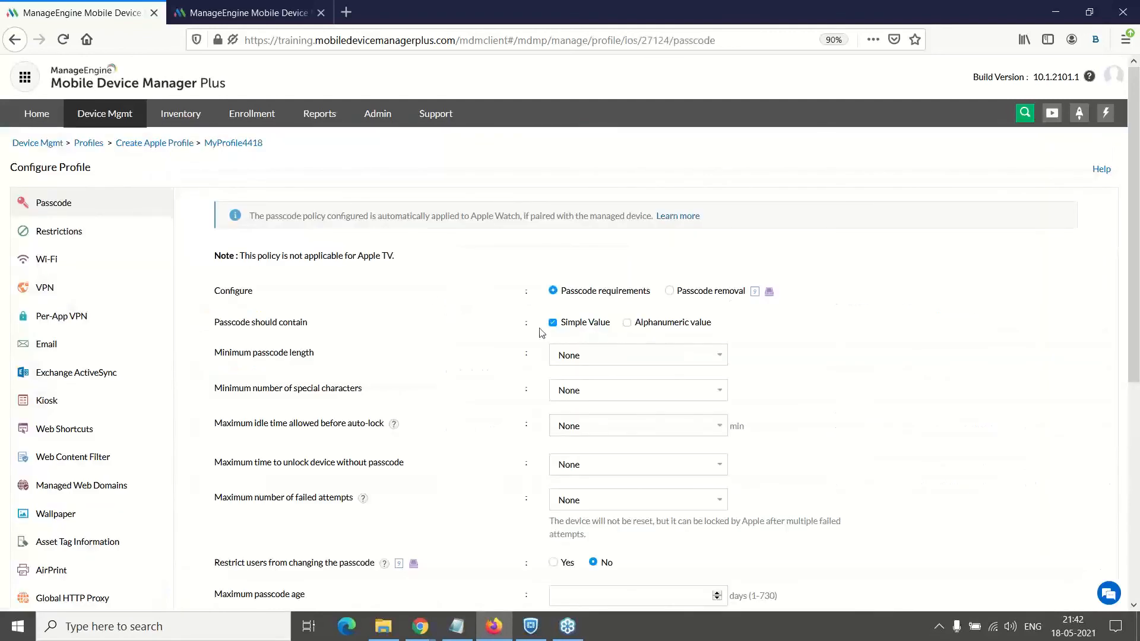
pyautogui.scroll(-3, 145, 320)
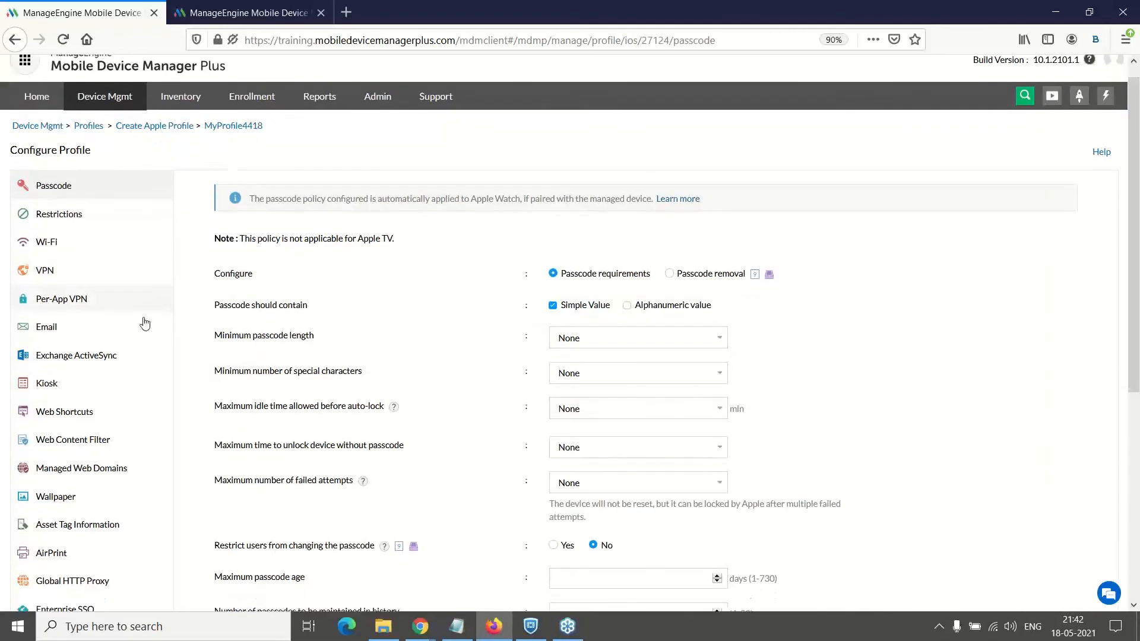
pyautogui.click(90, 313)
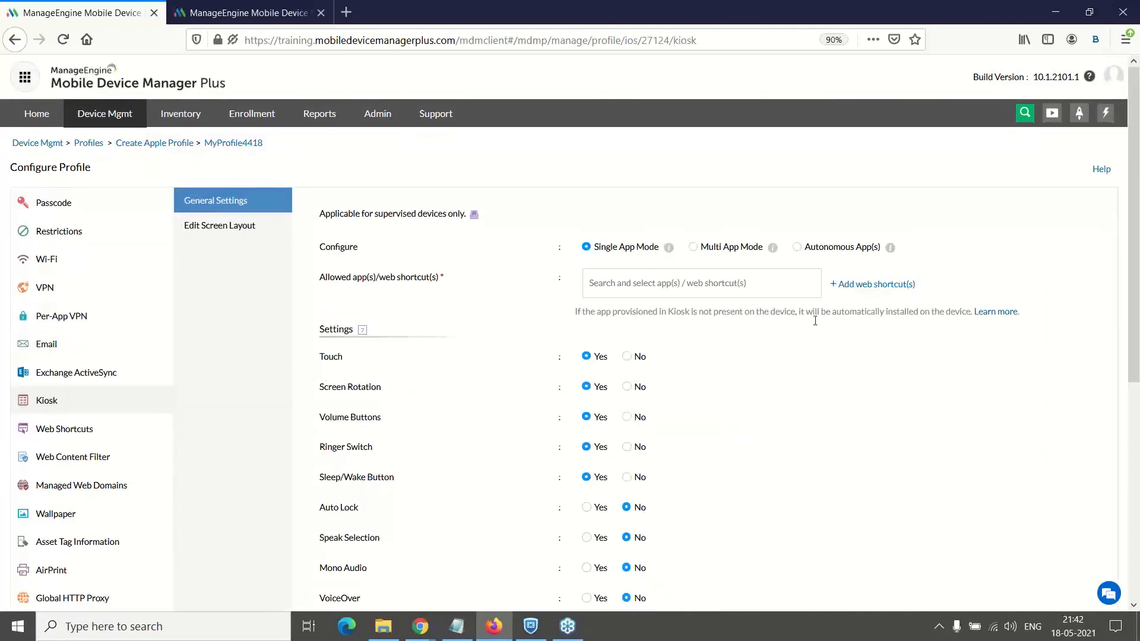
# Set the kiosk configuration to Autonomous App(s) and add Chess Free as an autonomous app
pyautogui.click(799, 249)
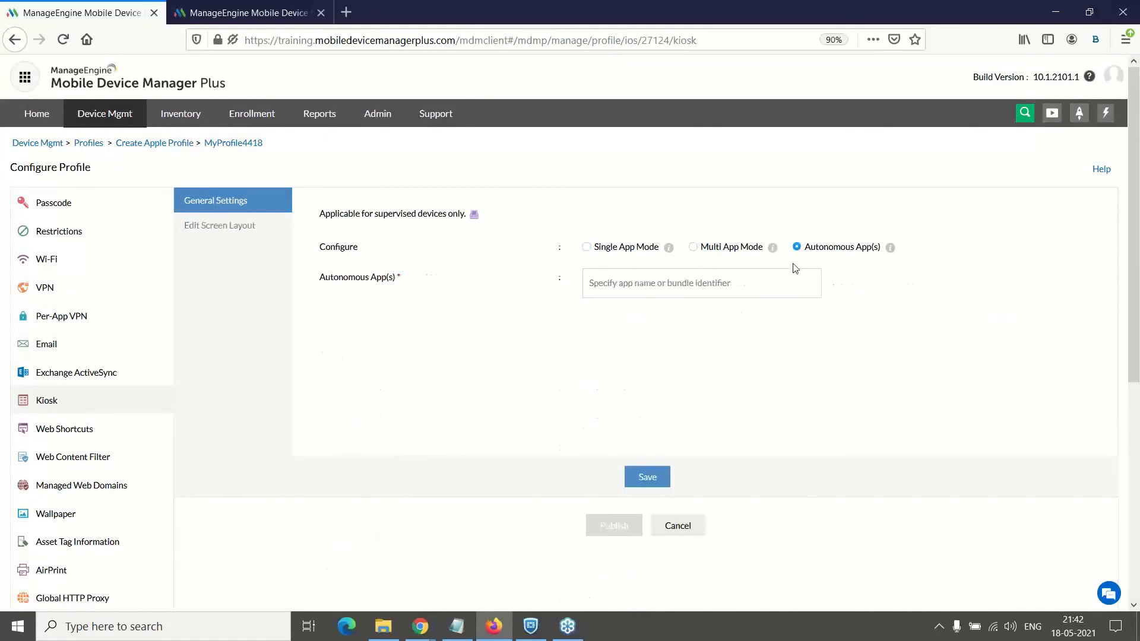
pyautogui.click(663, 279)
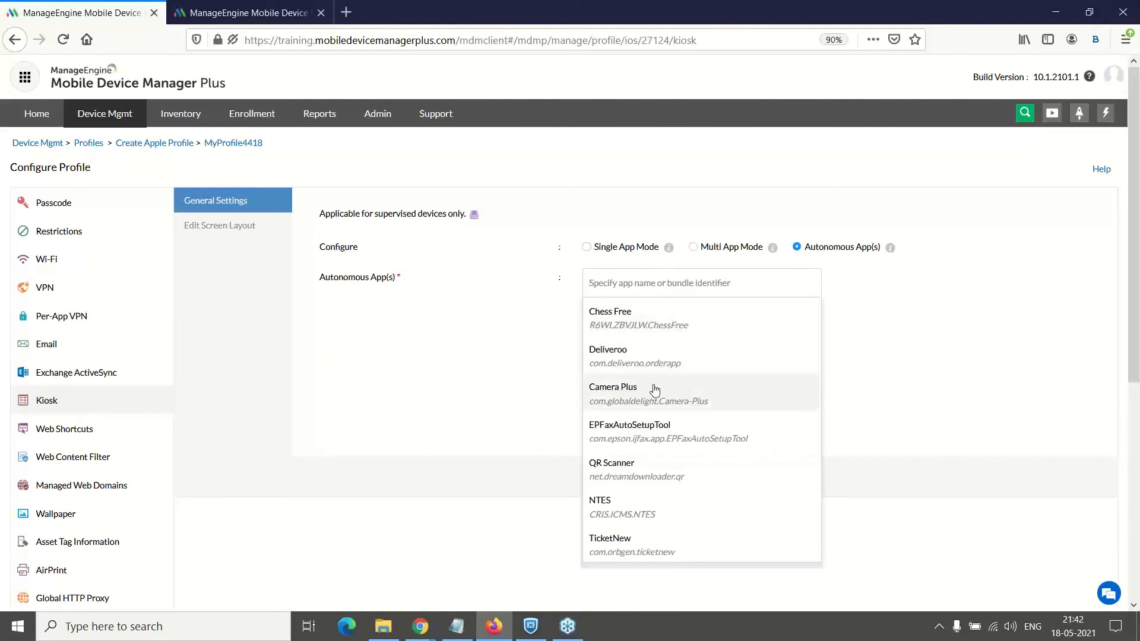
pyautogui.click(457, 407)
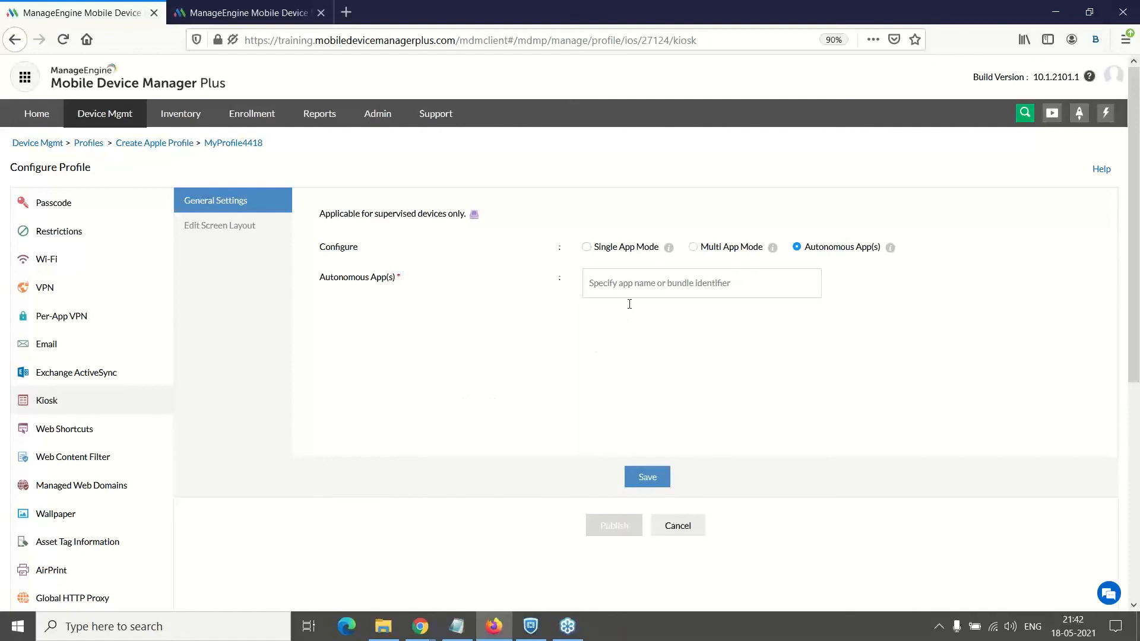
pyautogui.click(638, 287)
pyautogui.click(646, 327)
pyautogui.click(504, 349)
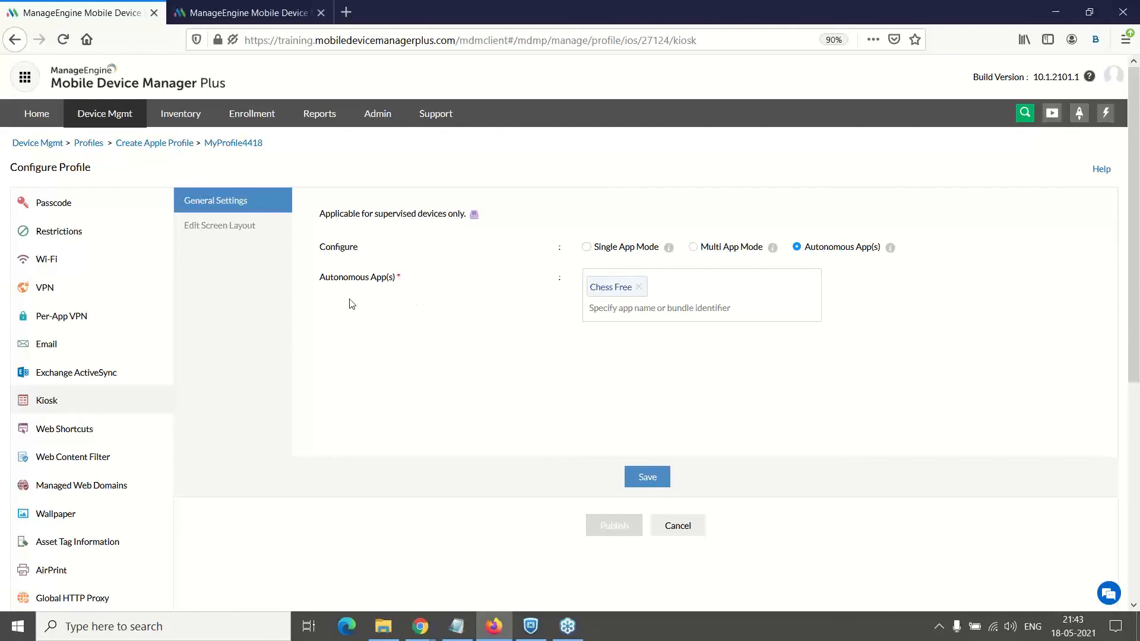
# Point out the Autonomous App(s) label and its information hint, and advance the presentation past the Scenario 4 slide
pyautogui.moveTo(321, 277); pyautogui.dragTo(401, 277)
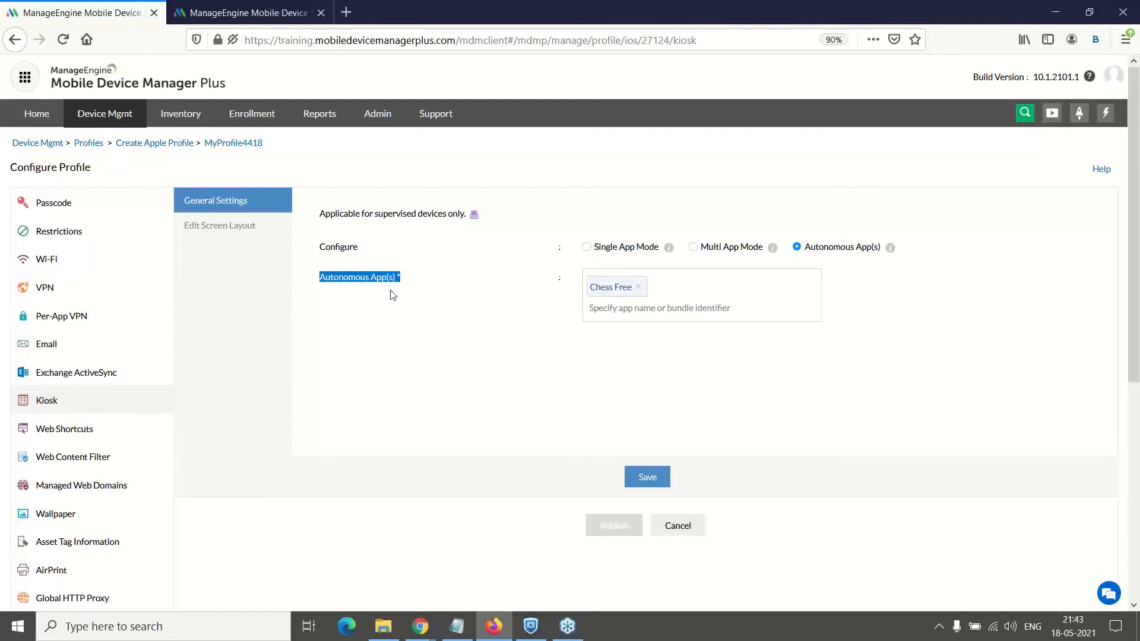
pyautogui.click(709, 355)
pyautogui.moveTo(891, 250)
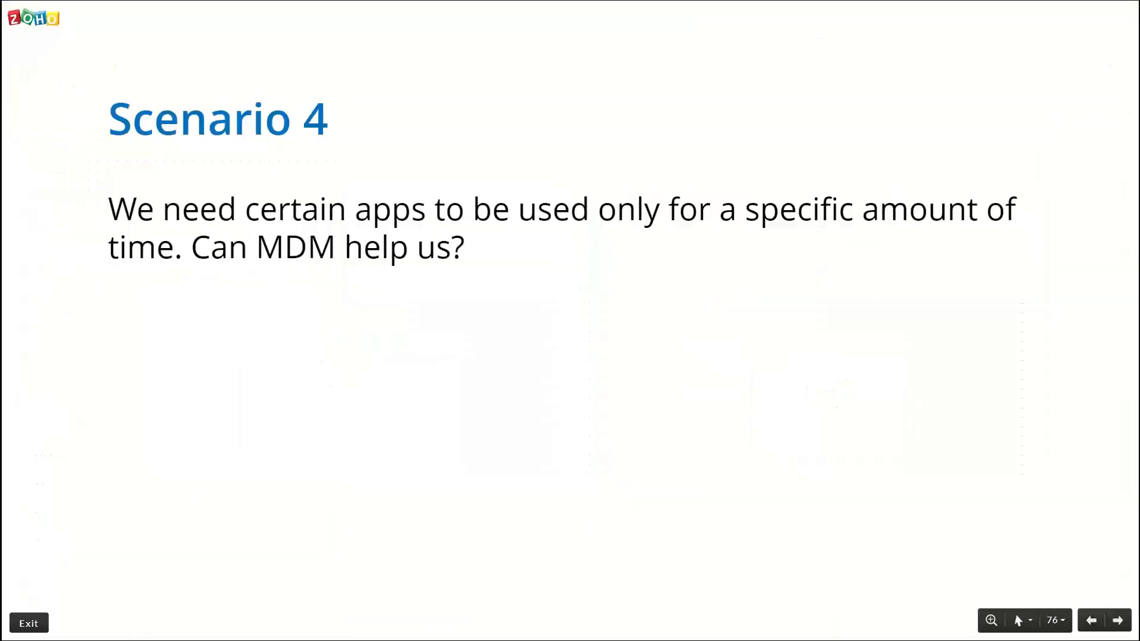
pyautogui.press('Right')
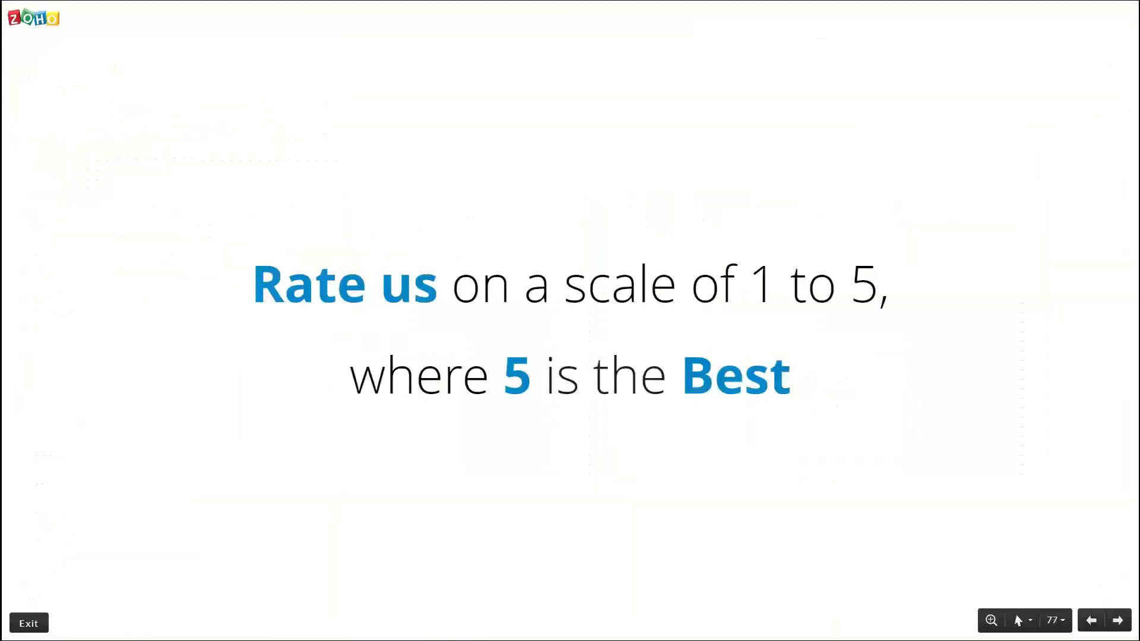